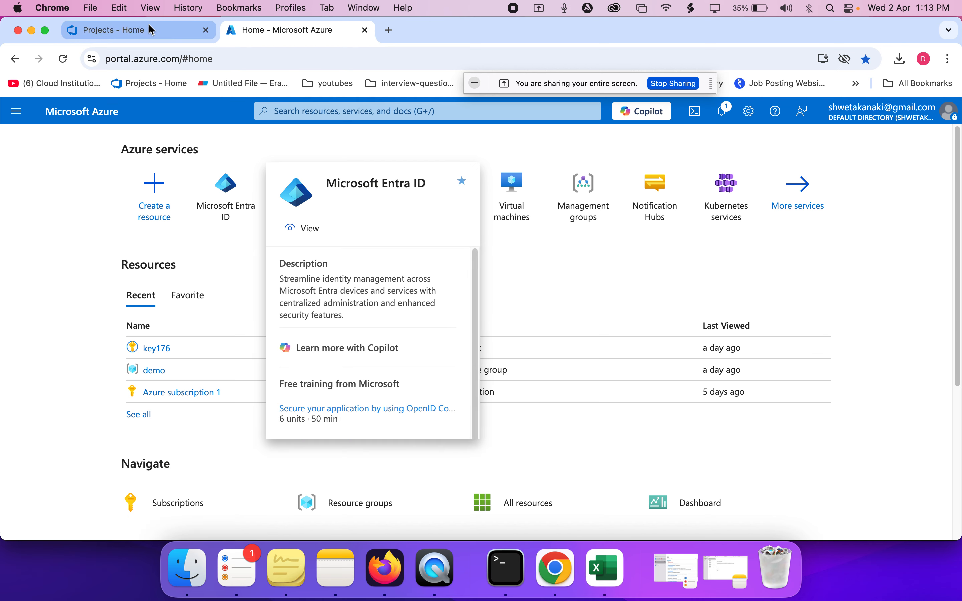
- View the Azure DevOps projects page and return to the Azure portal home page
click(149, 25)
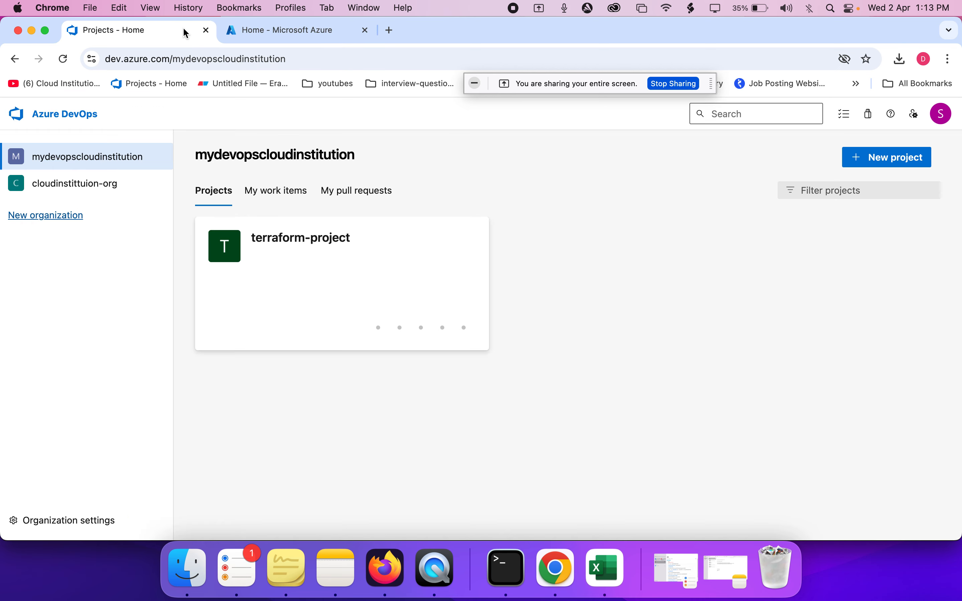
click(286, 35)
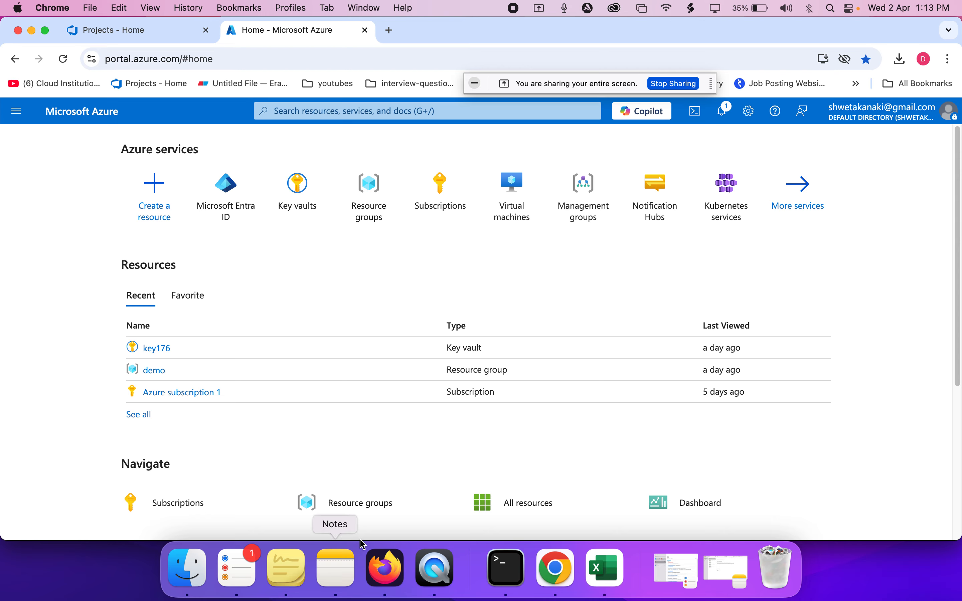
- Switch to the Eraser canvas in Firefox and draw a rounded rectangle on the left half of the canvas
click(384, 568)
click(195, 37)
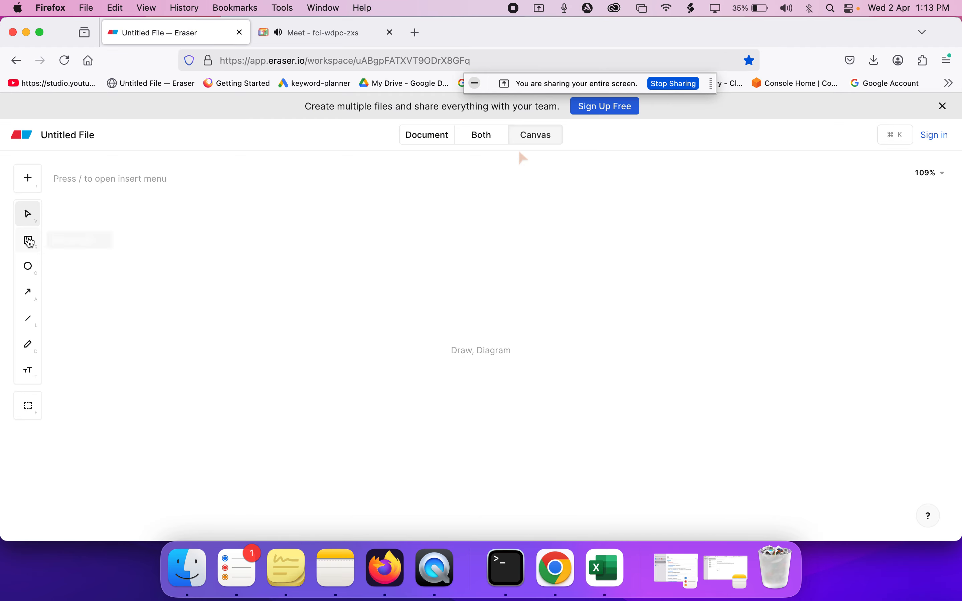
click(28, 241)
click(208, 252)
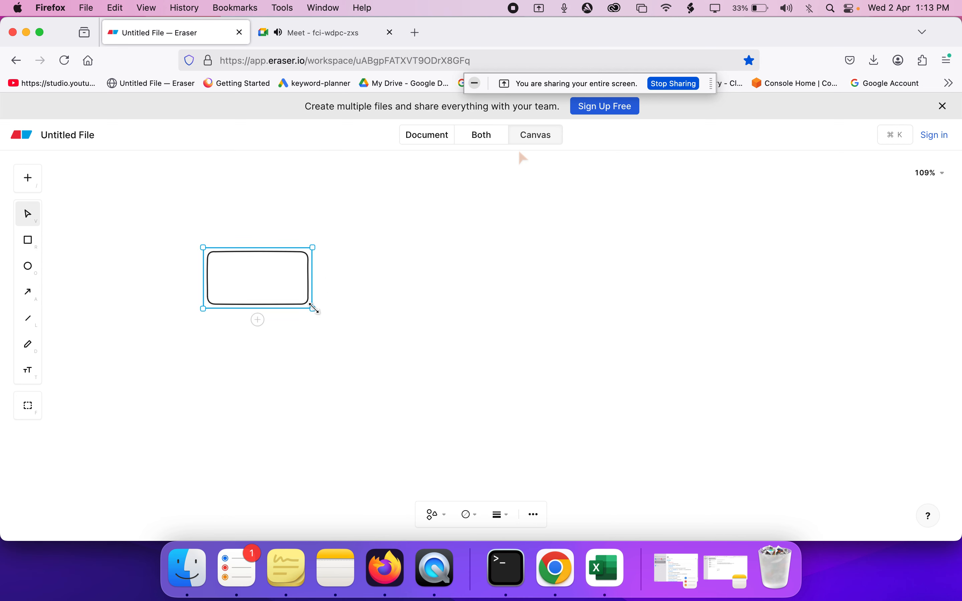
drag(314, 307, 345, 348)
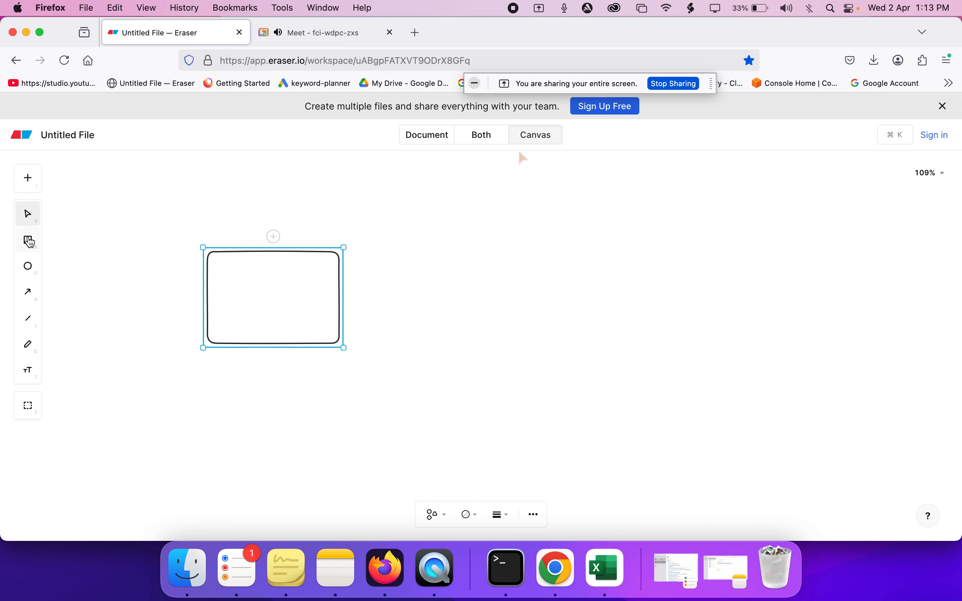
- Draw a second, similar-sized rectangle to the right of the first and connect them with an arrow pointing to the second
click(29, 240)
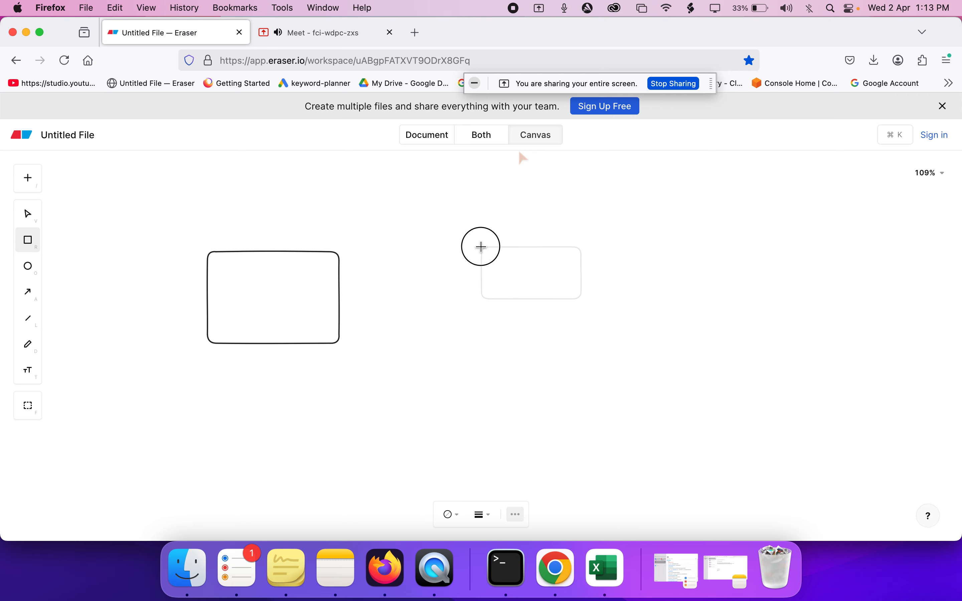
drag(482, 247, 606, 342)
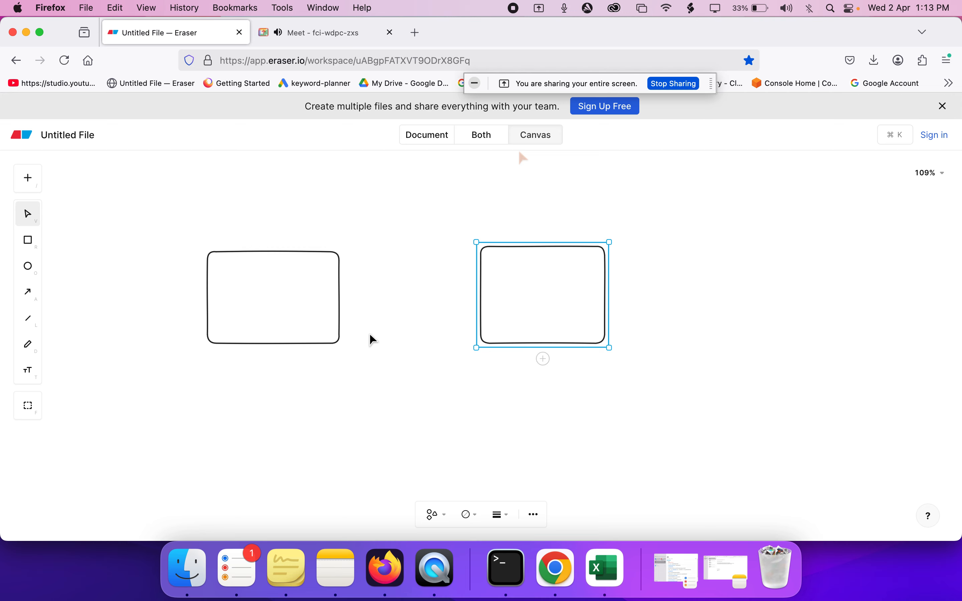
click(28, 299)
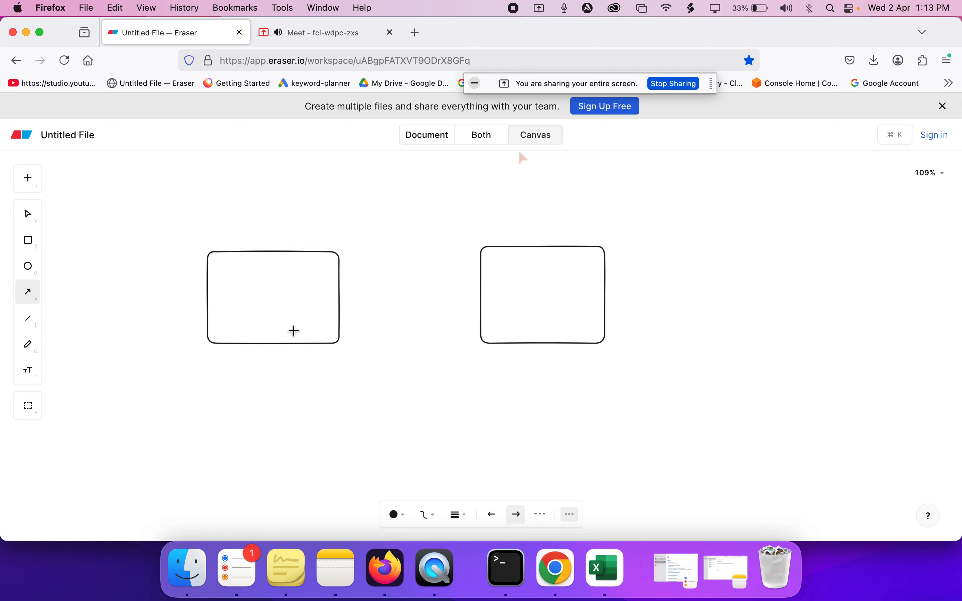
drag(341, 292, 477, 286)
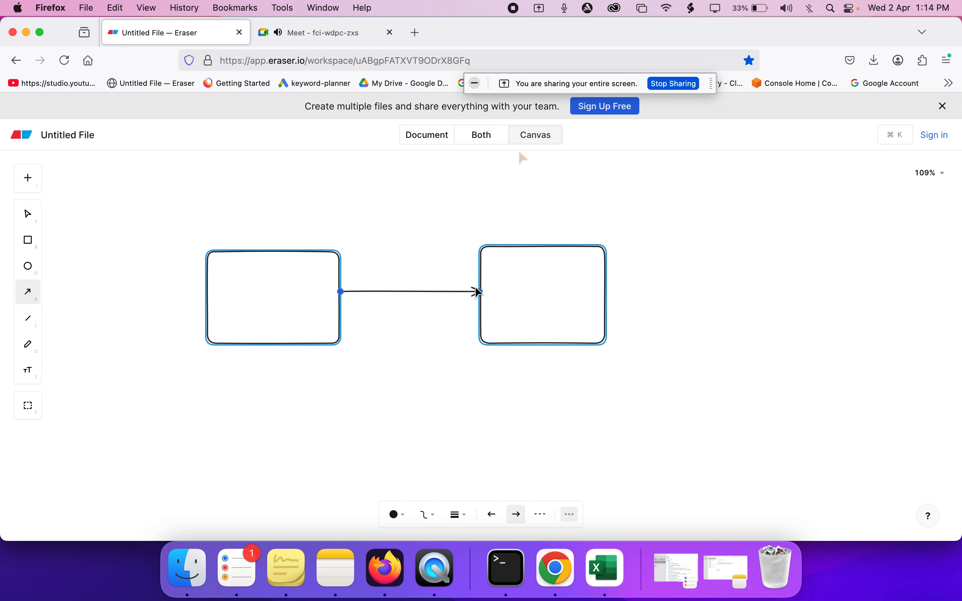
click(282, 264)
double_click(283, 265)
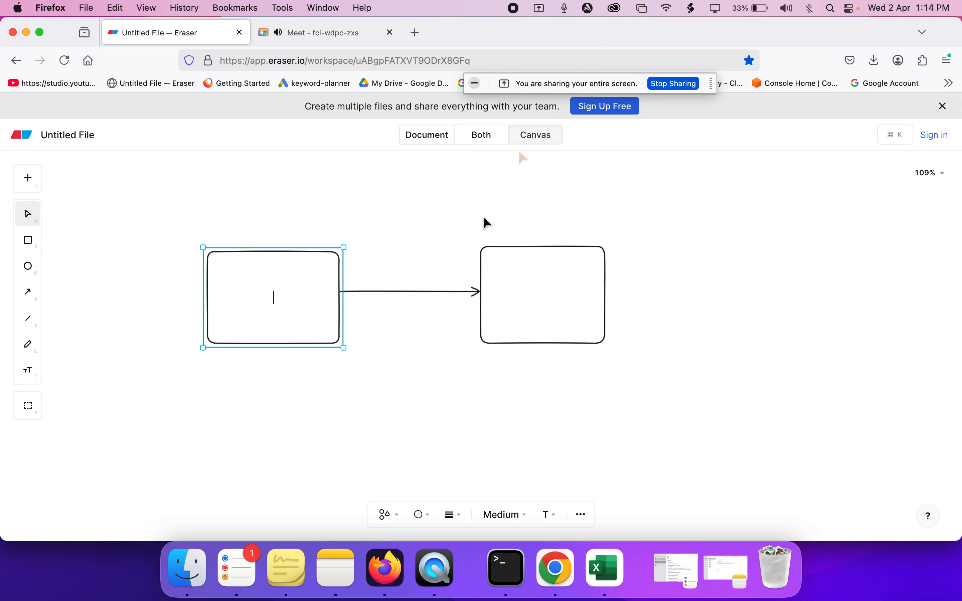
click(554, 288)
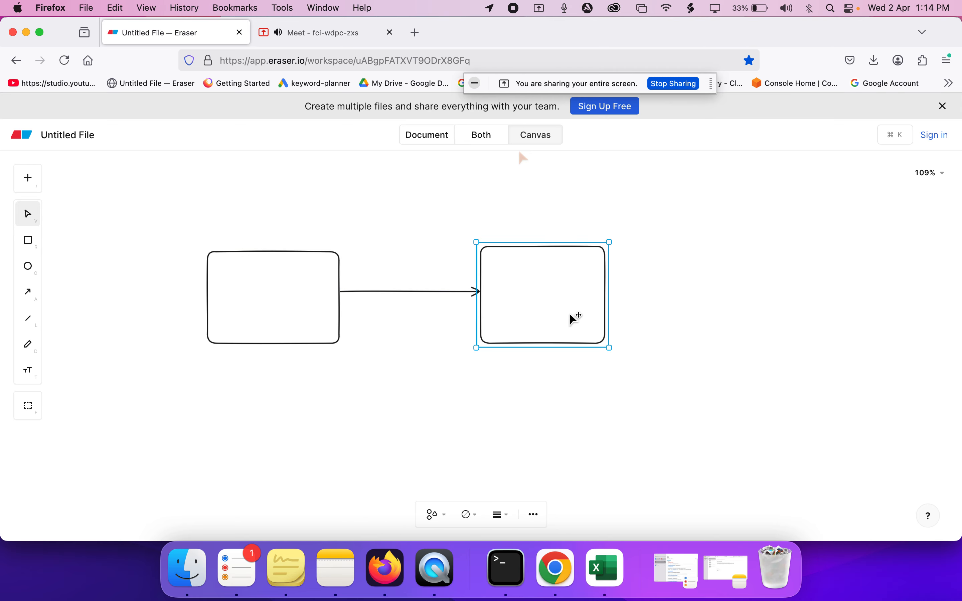
- Add the text label "Azure portal" above the left rectangle
click(28, 345)
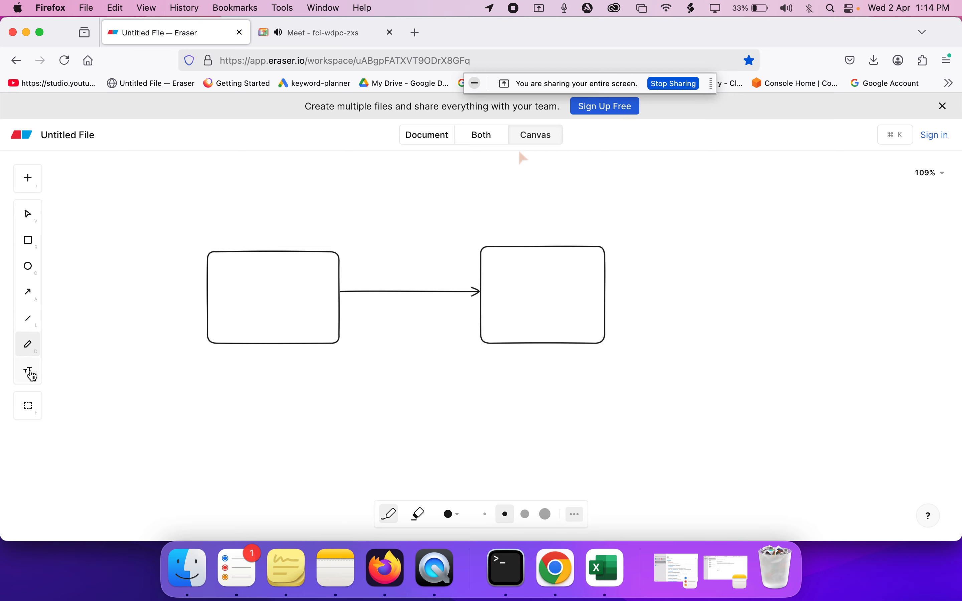
click(28, 371)
click(245, 237)
text(Azu)
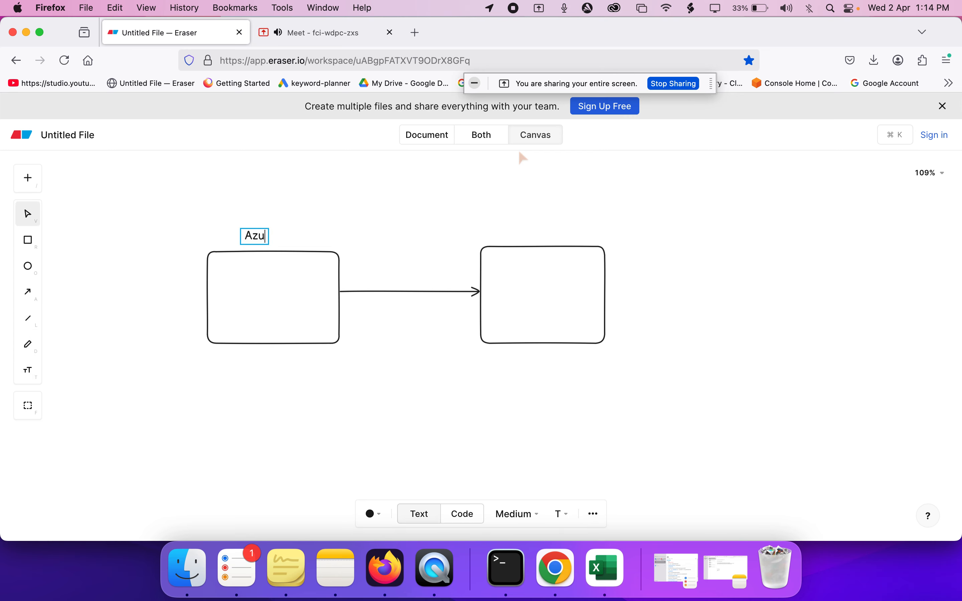
text(re portal)
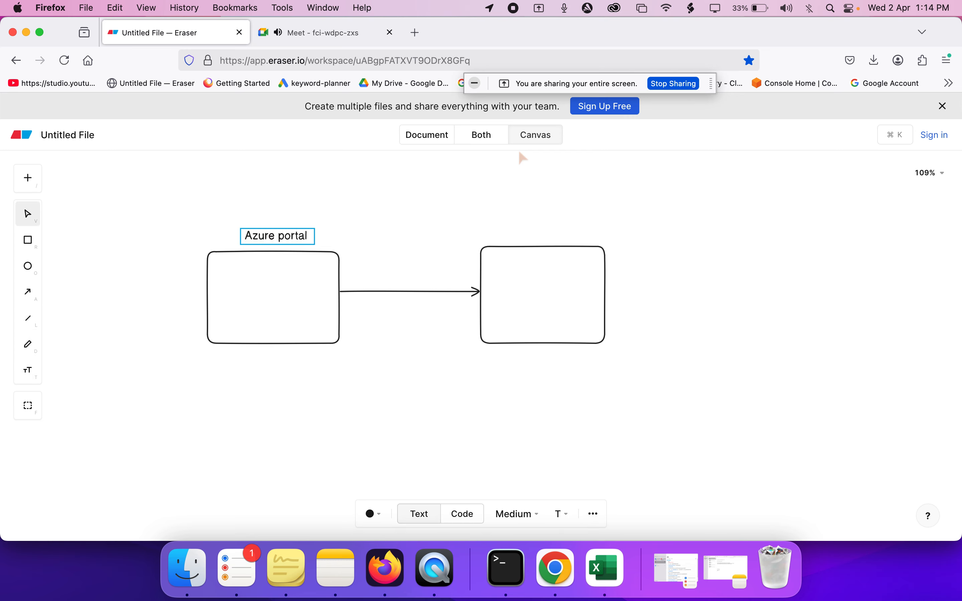
click(514, 230)
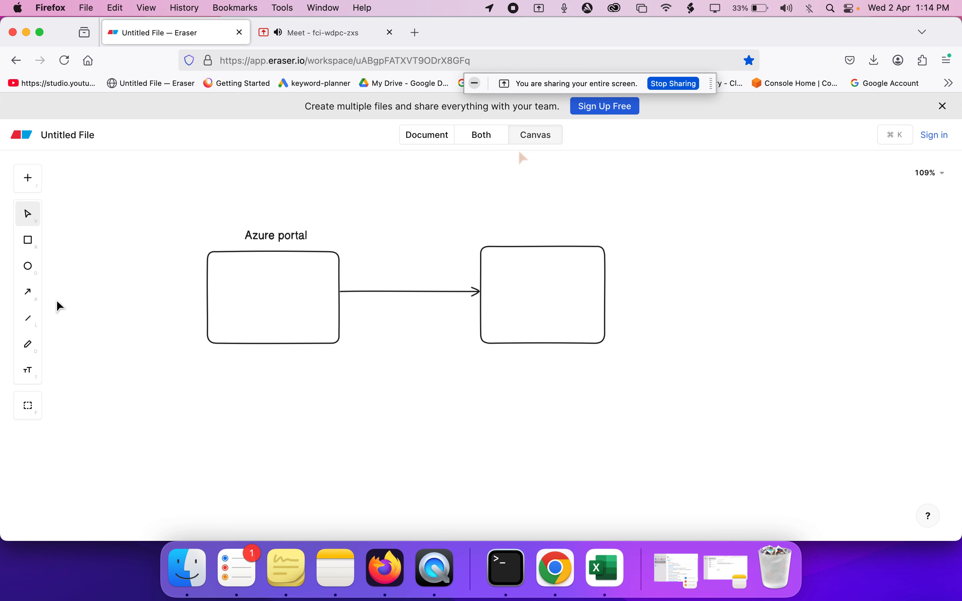
- Add the text label "Azure Devops portal" above the right rectangle
click(27, 343)
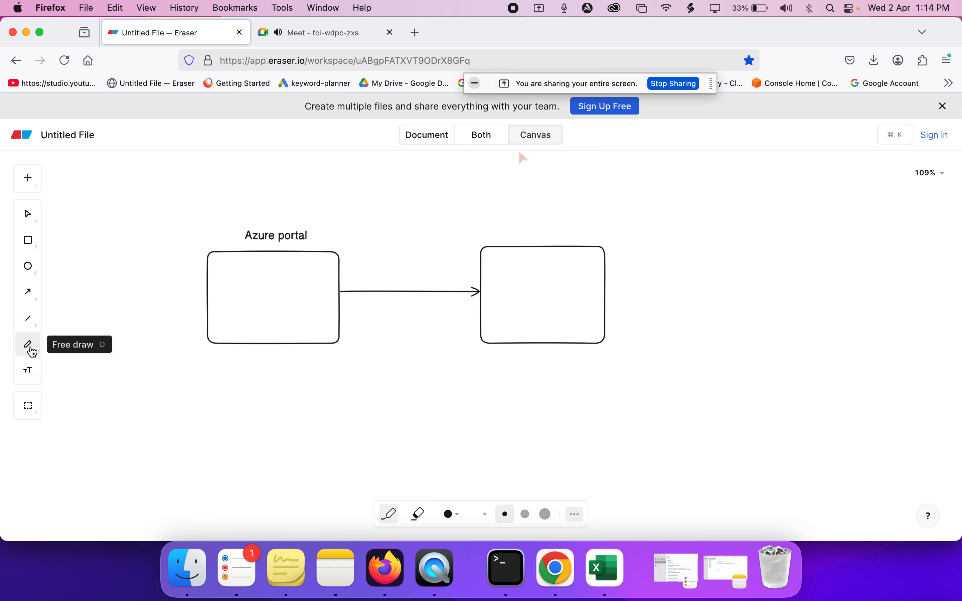
click(28, 371)
click(523, 234)
text(A)
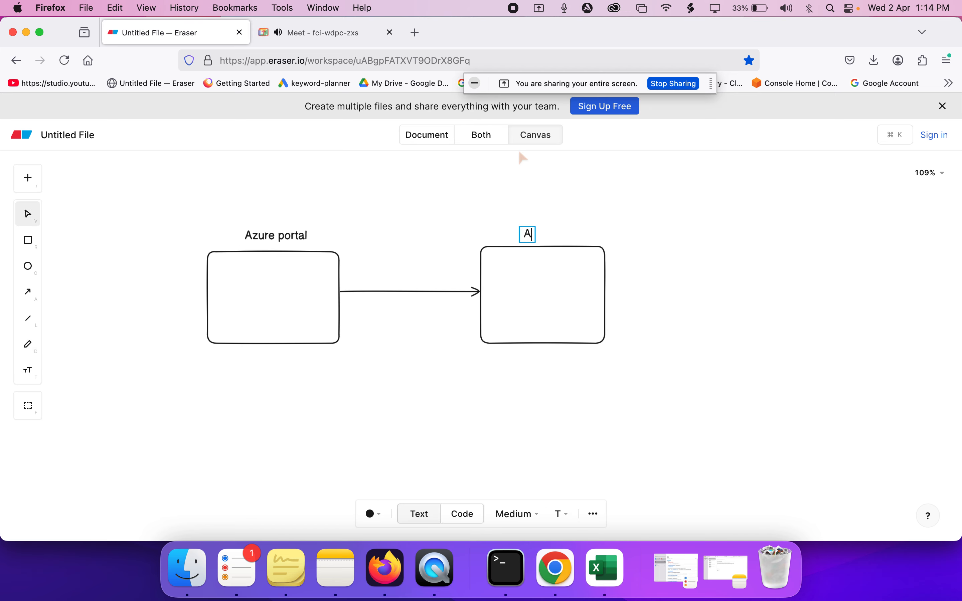
text(zure Devops portal)
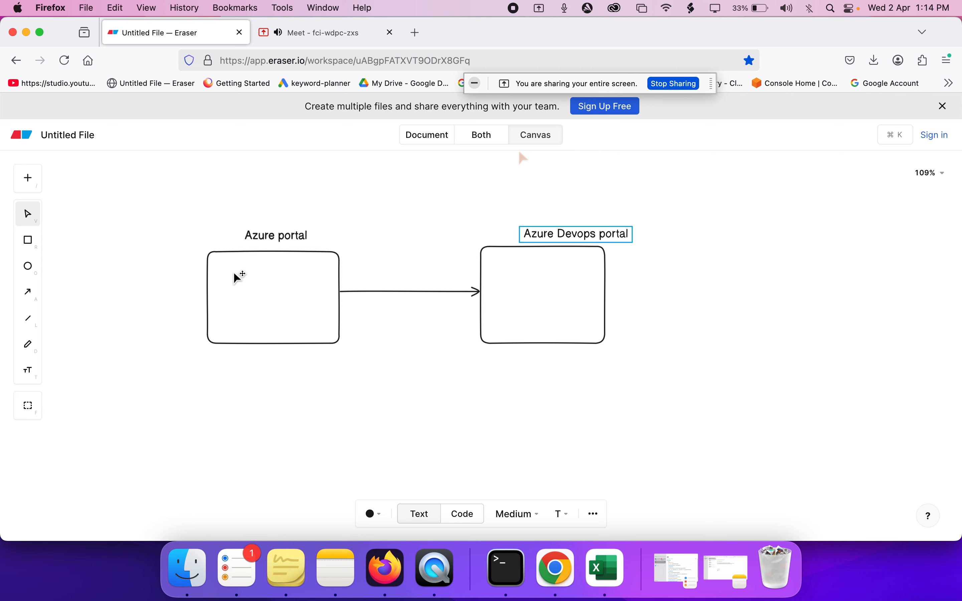
- Place the text "Entra ID" near the top inside the Azure portal rectangle
click(241, 279)
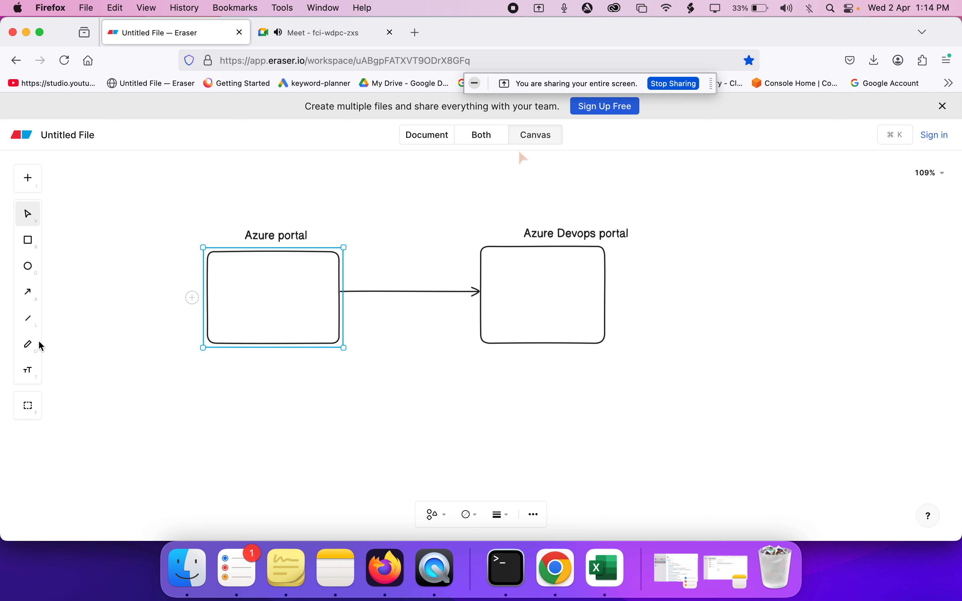
click(27, 345)
click(27, 370)
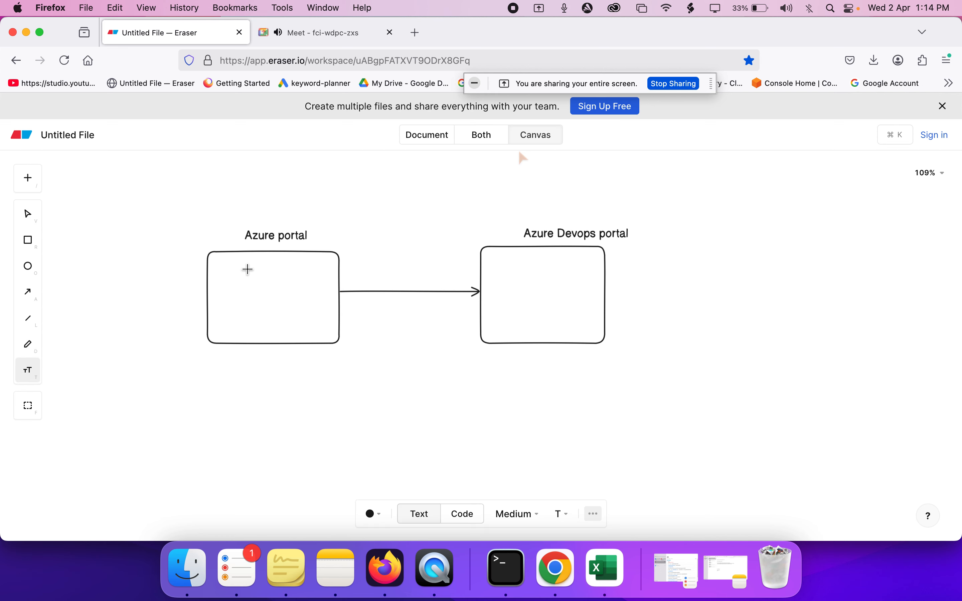
click(247, 269)
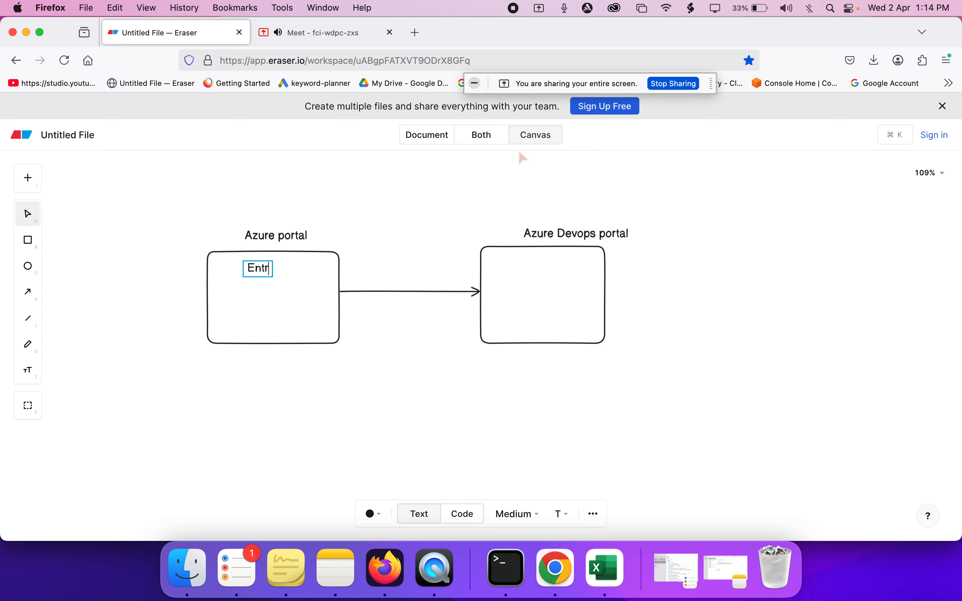
text(Entra ID)
- Place the text "Service connection" near the top inside the Azure Devops portal rectangle
click(511, 276)
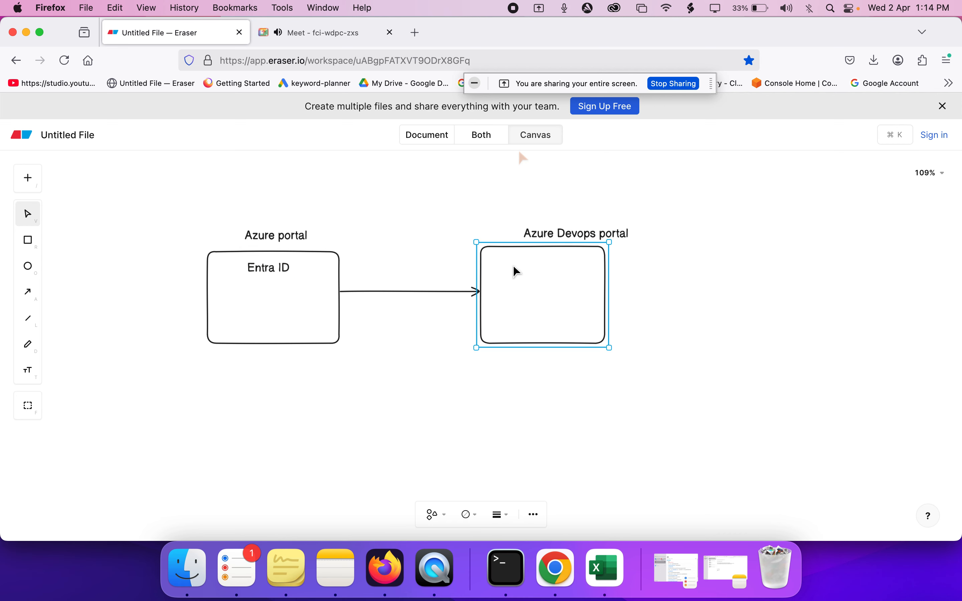
click(29, 368)
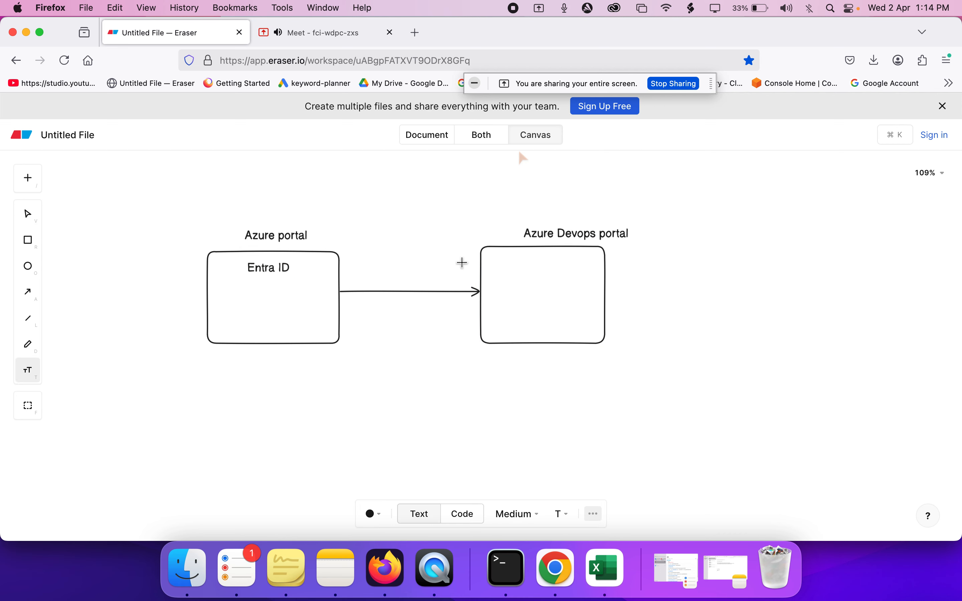
click(521, 271)
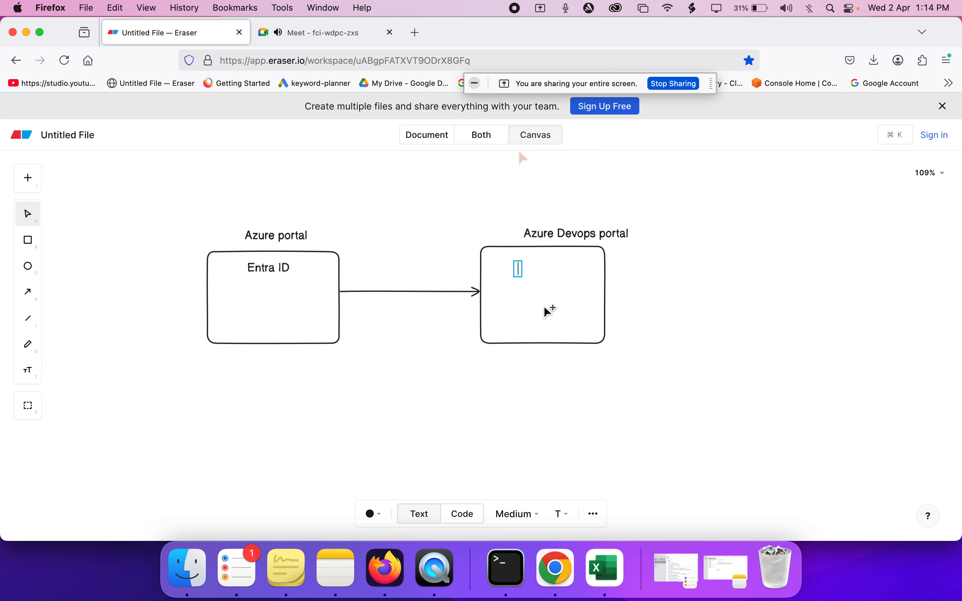
text(Service con)
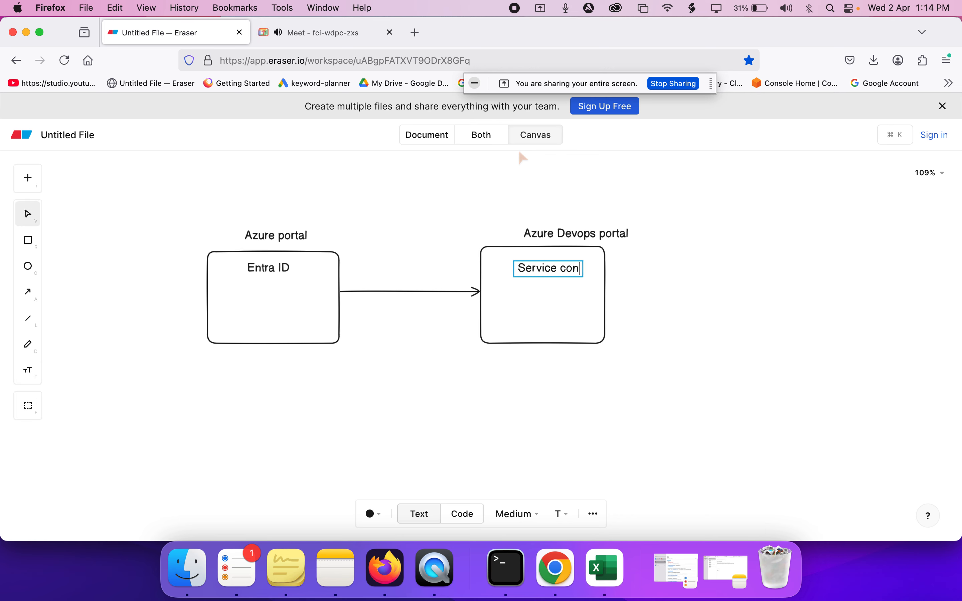
text(nection)
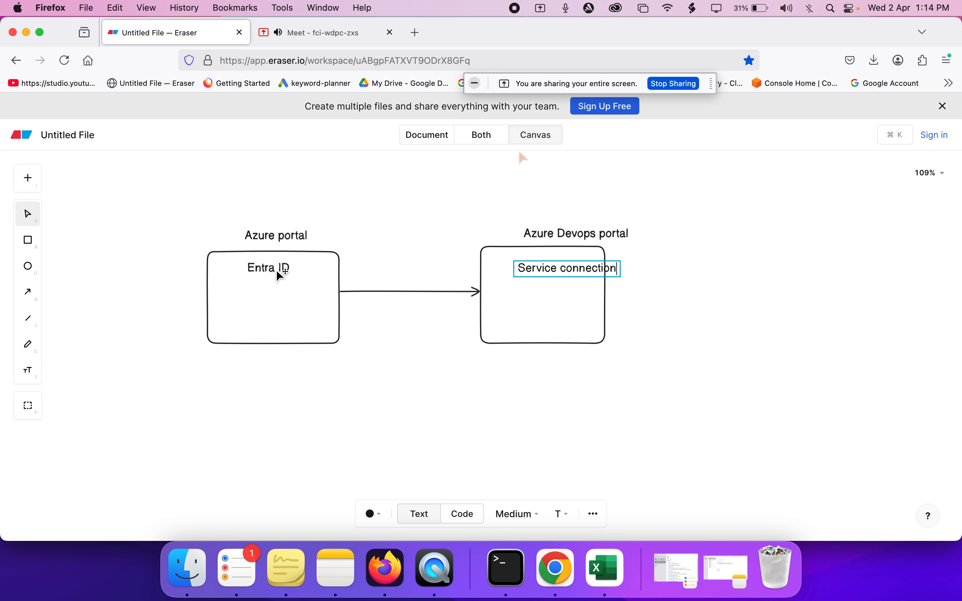
- Add the text "Service principle" below "Entra ID" inside the Azure portal rectangle
click(280, 276)
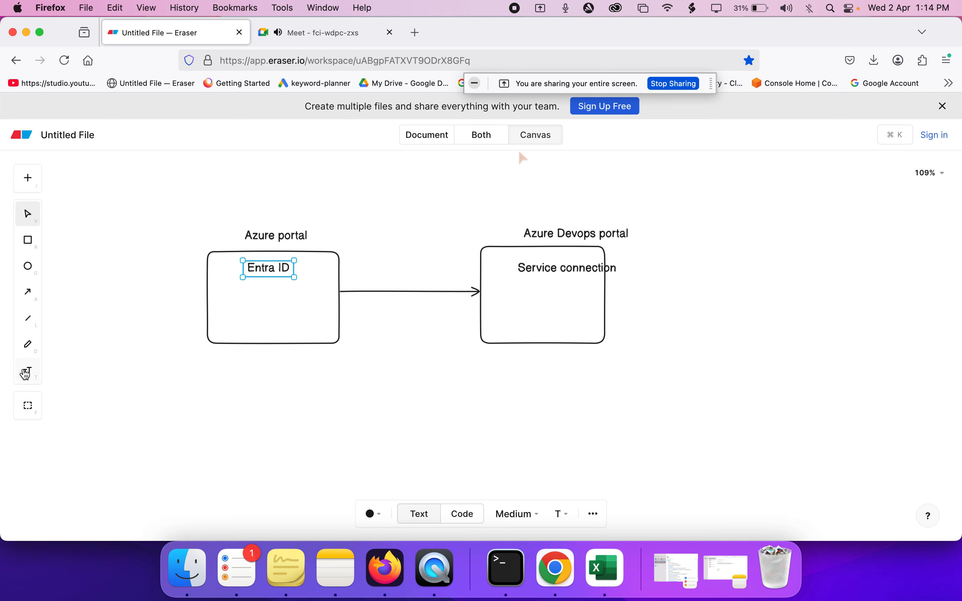
click(25, 374)
click(243, 292)
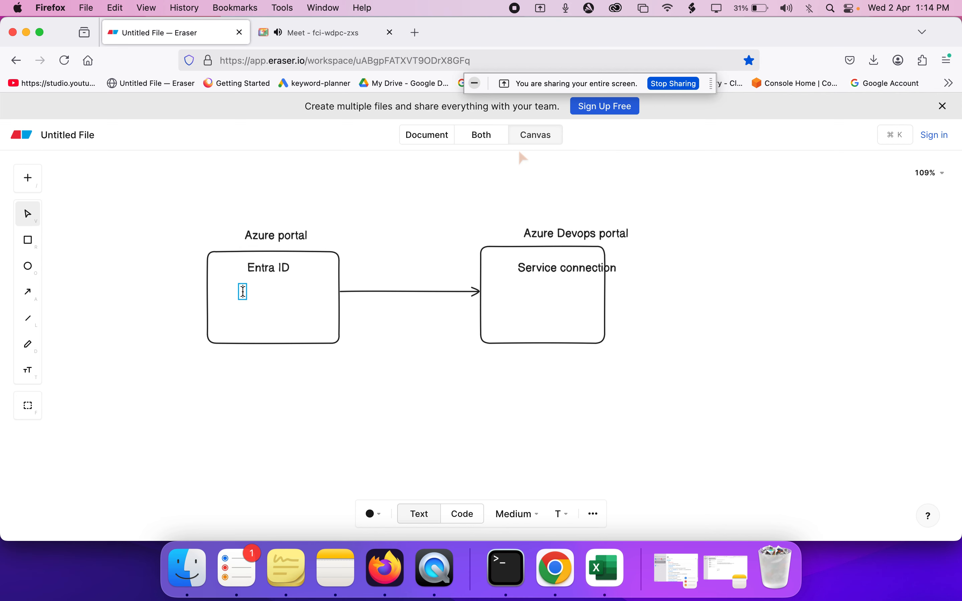
text(Service )
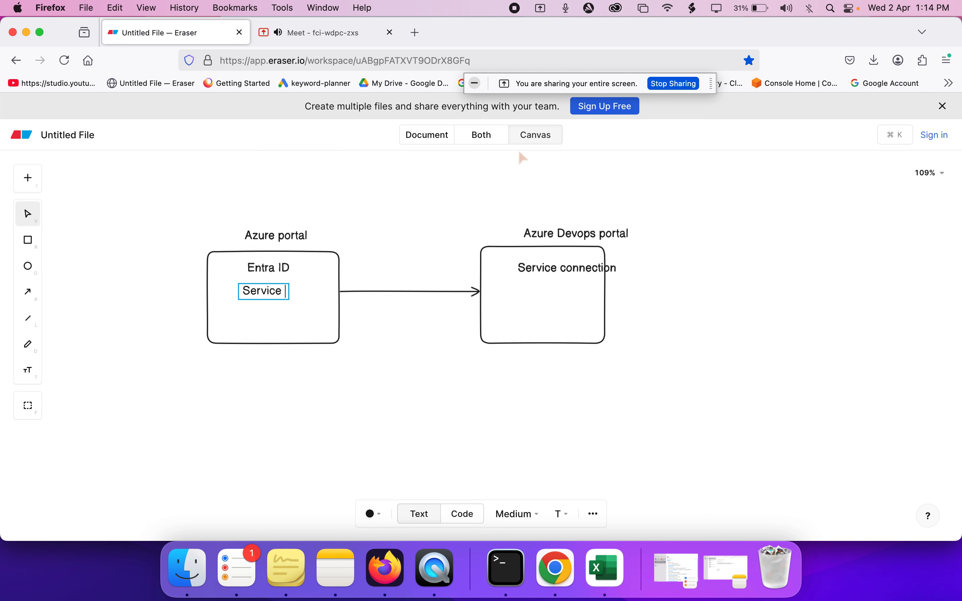
text(principl)
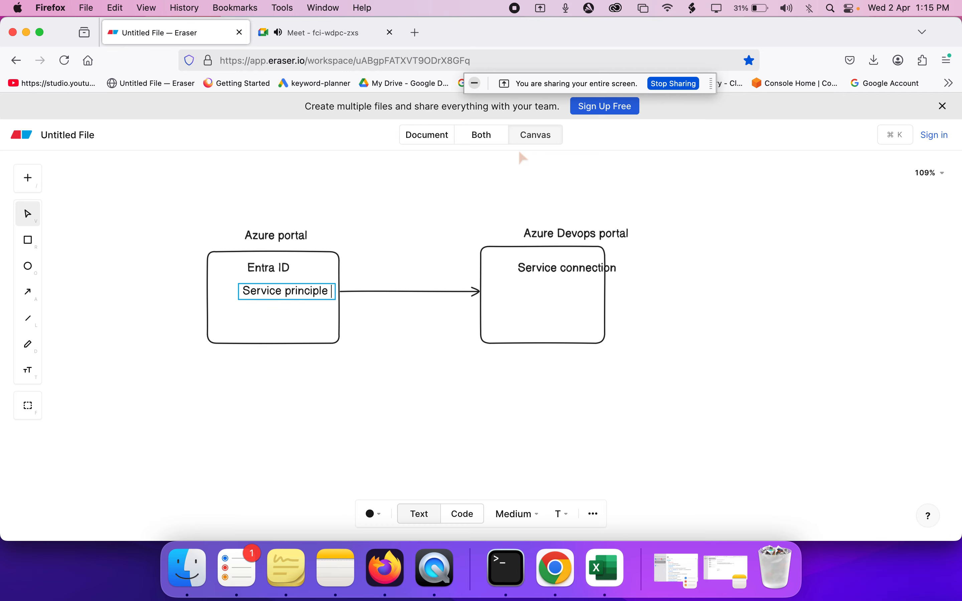
text(e)
click(294, 370)
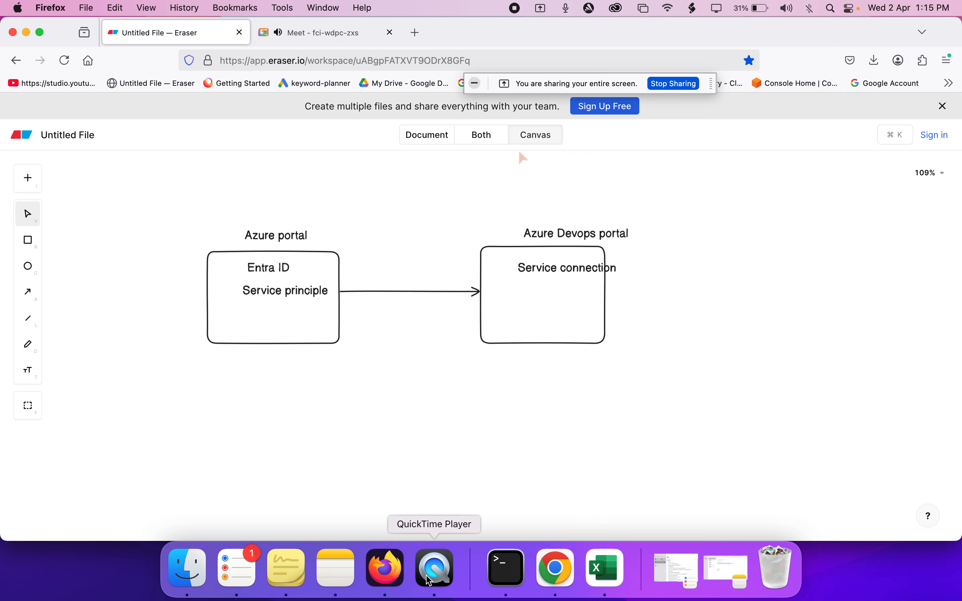
- Switch to the Azure portal in Chrome, search for "entra" and open Microsoft Entra ID
click(556, 570)
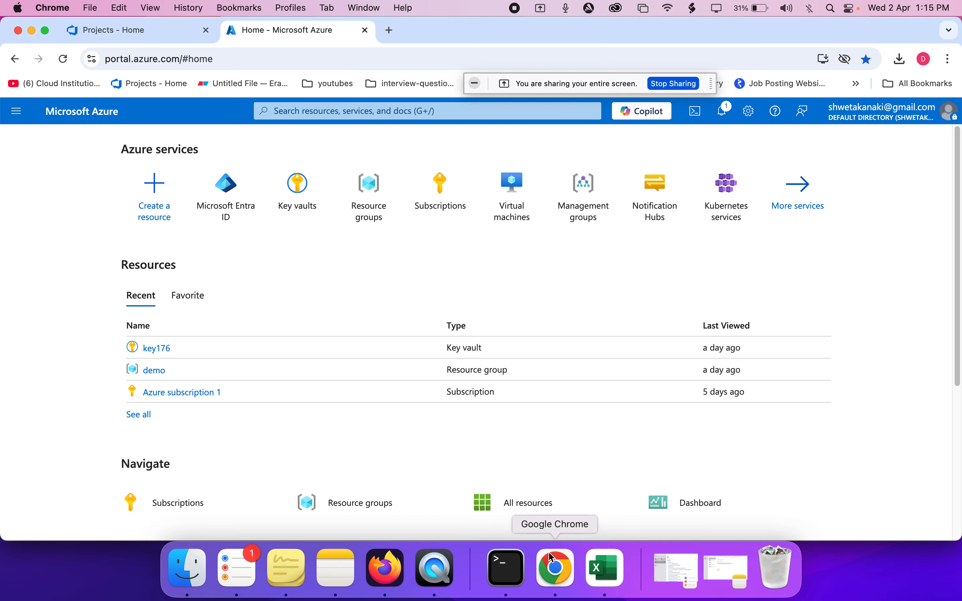
click(226, 204)
click(25, 135)
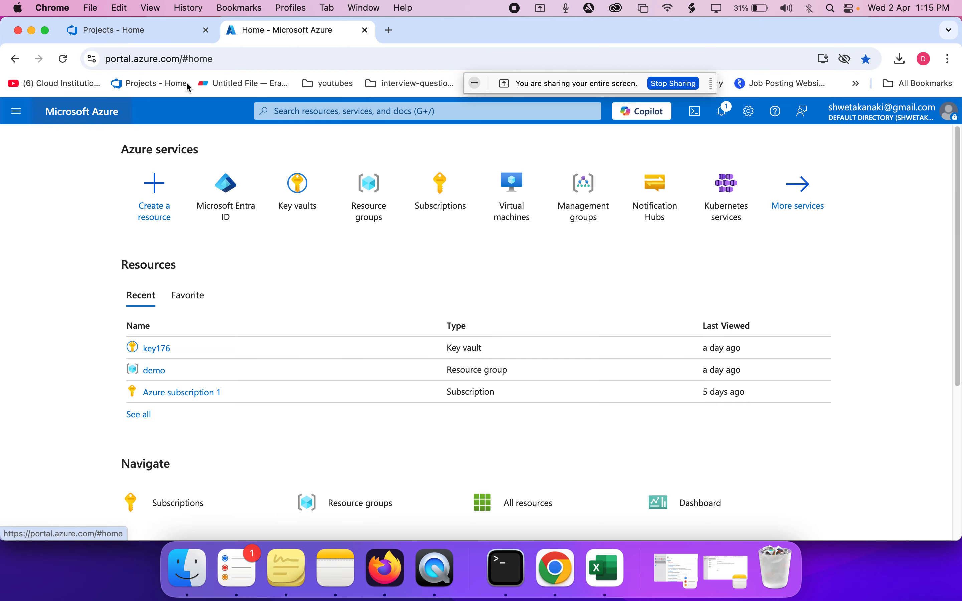
click(313, 110)
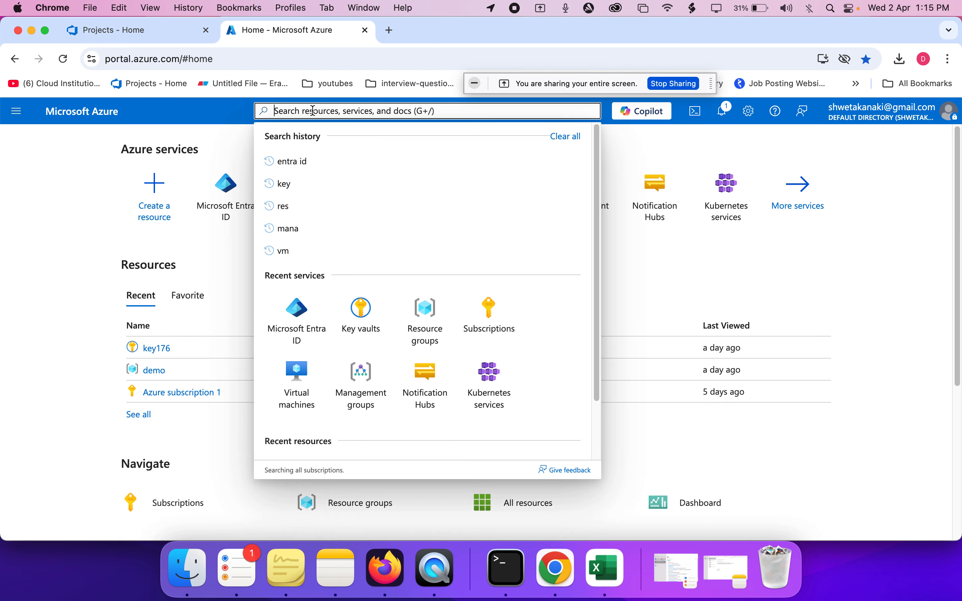
text(entra)
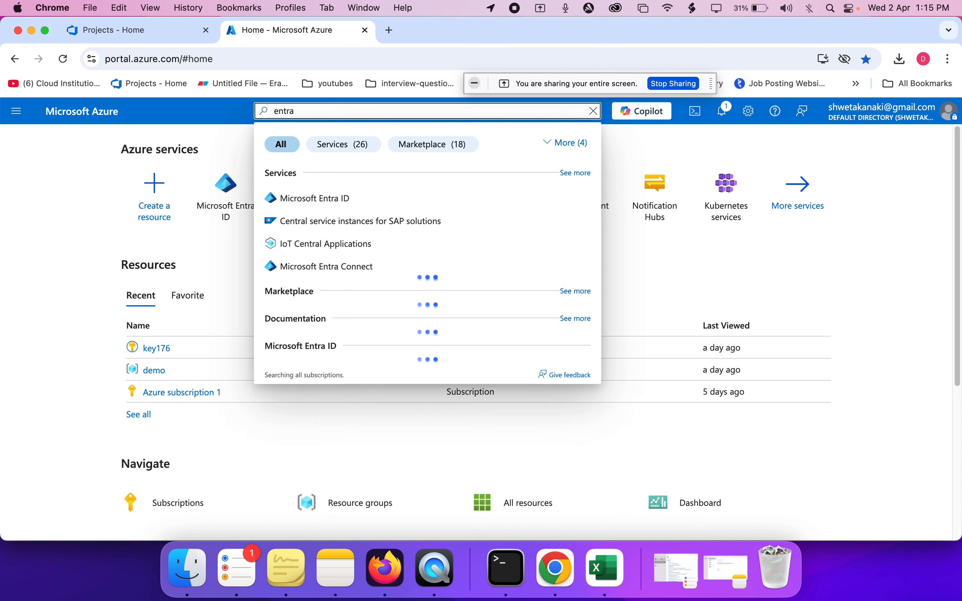
click(332, 198)
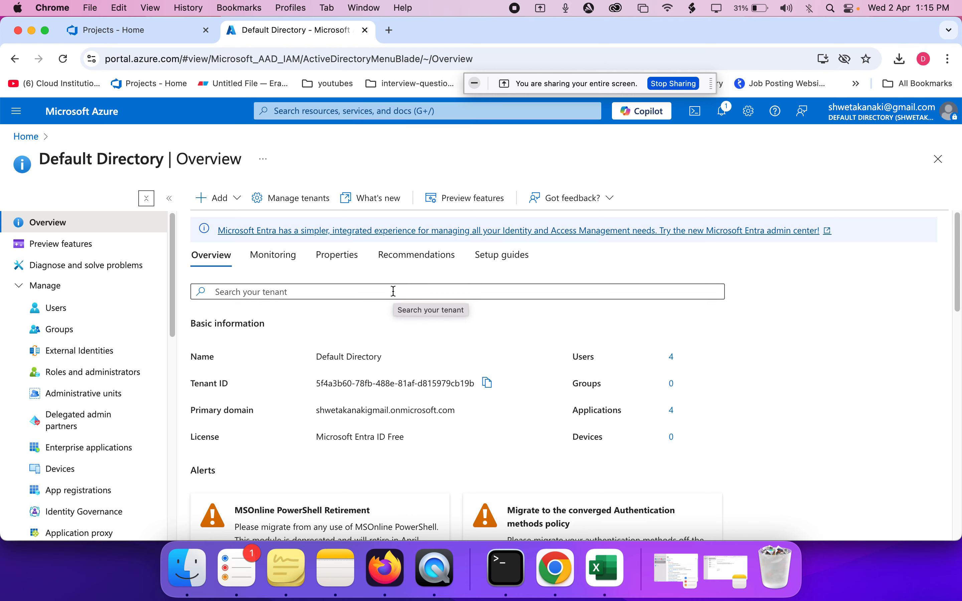
- Check the Eraser diagram in Firefox, return to Microsoft Entra ID in Chrome and open its App registrations
click(385, 569)
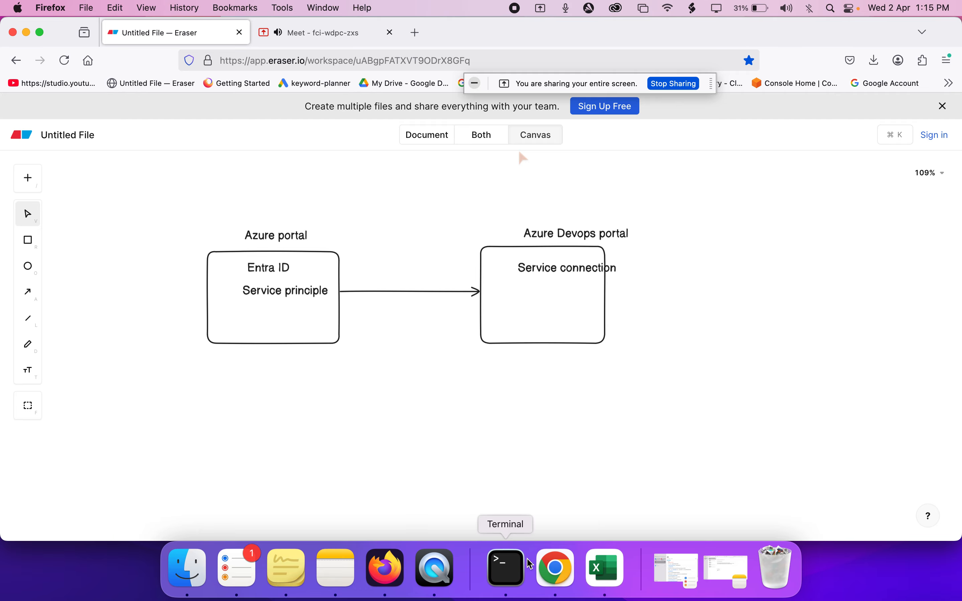
click(553, 586)
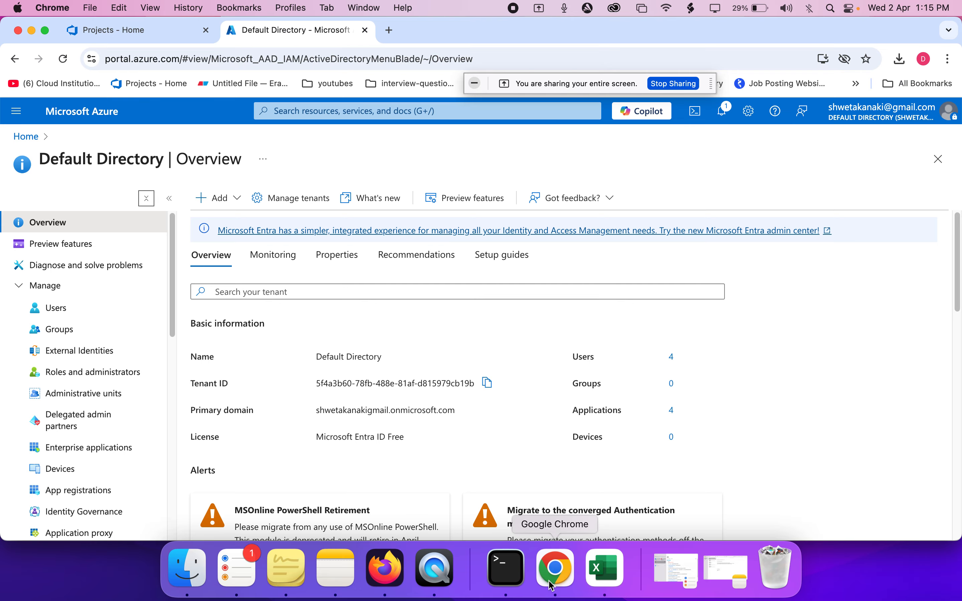
scroll(81, 337, down, 4)
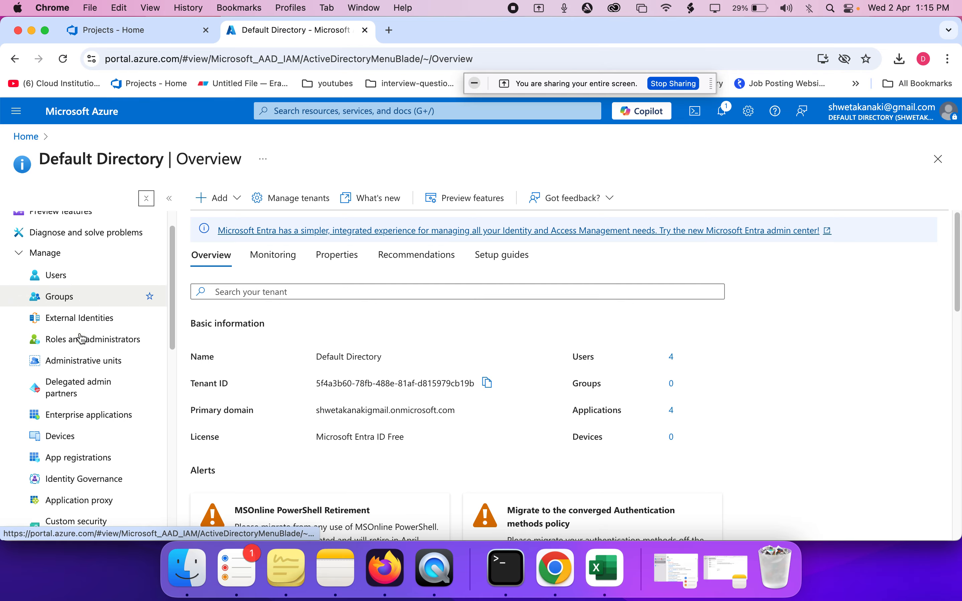
scroll(82, 338, down, 2)
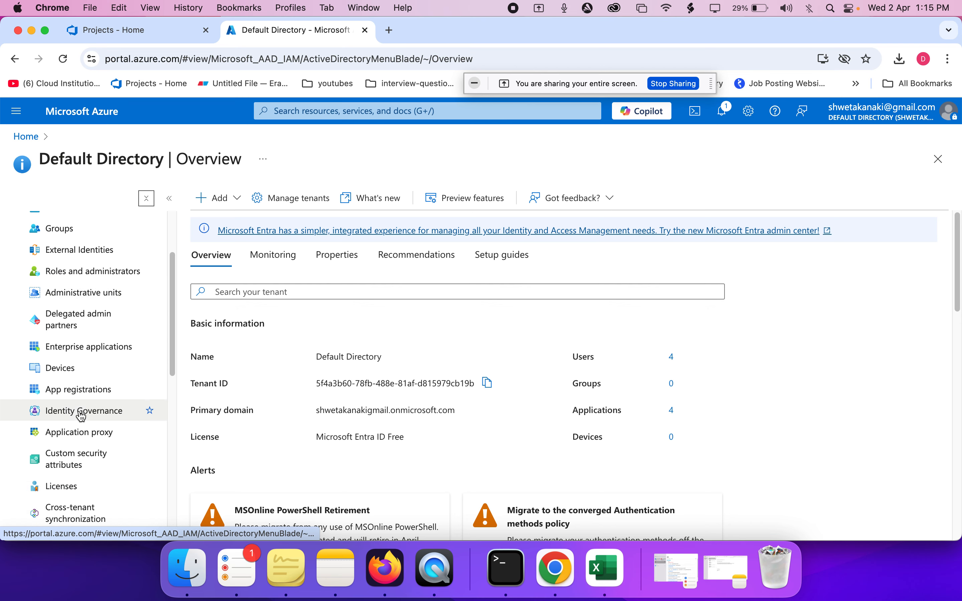
scroll(41, 392, up, 3)
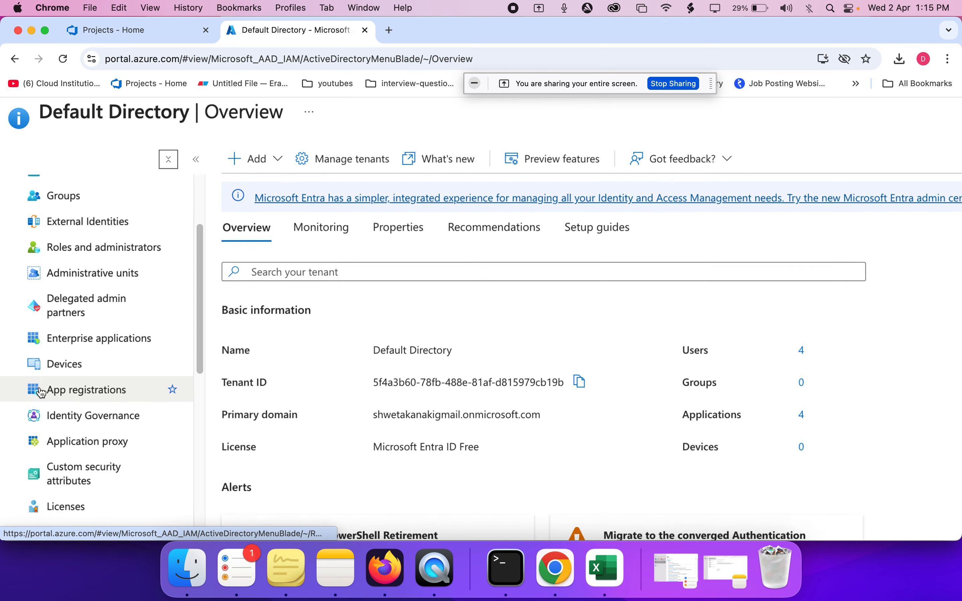
scroll(41, 395, down, 2)
scroll(40, 394, down, 2)
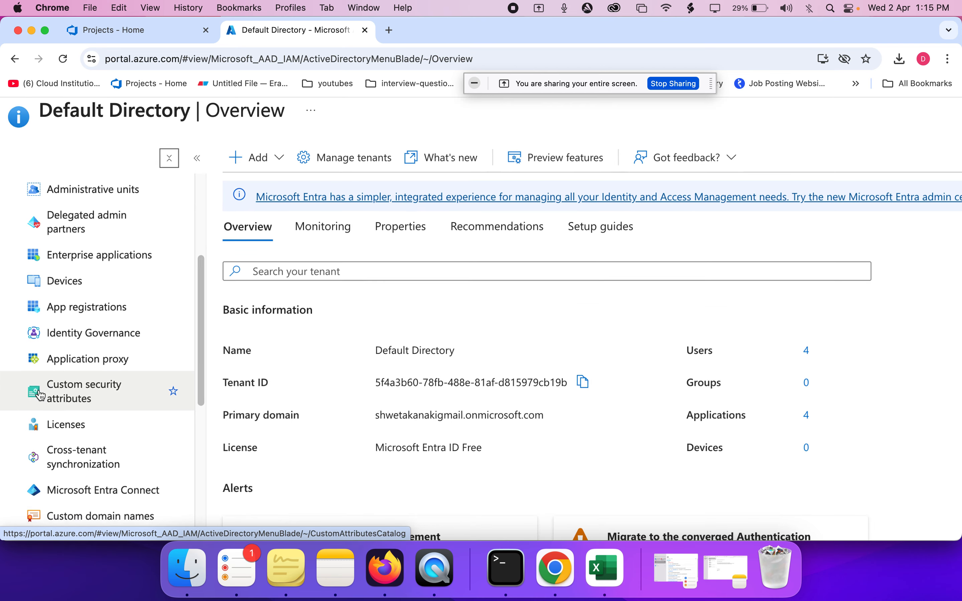
click(101, 308)
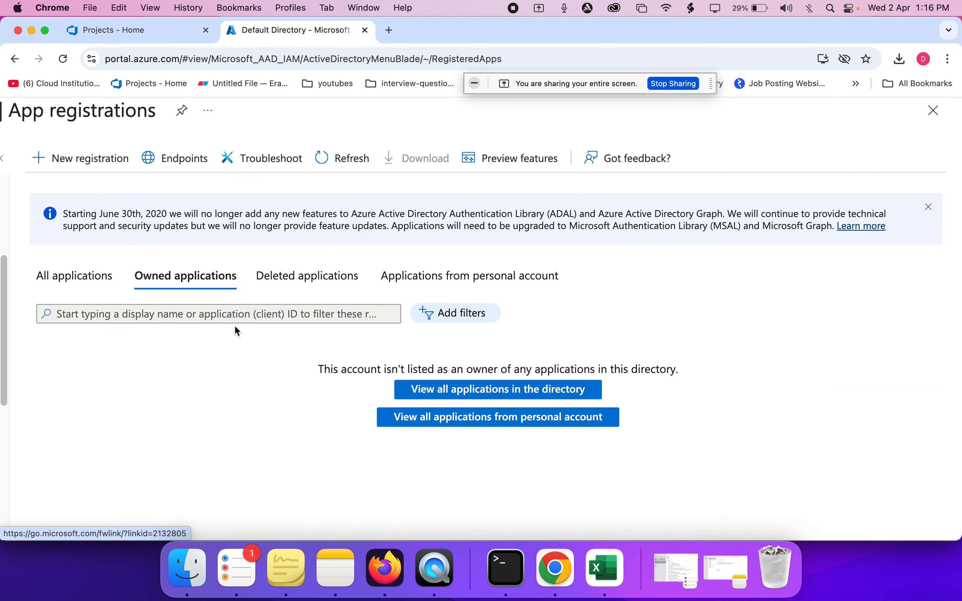
- Show all applications under App registrations and review the existing entries
click(88, 299)
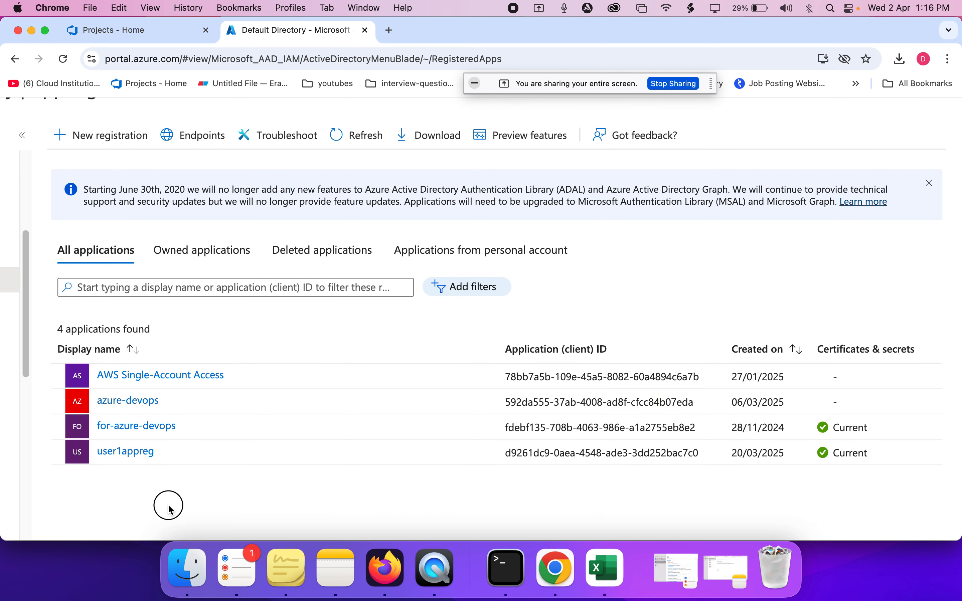
drag(166, 462, 79, 356)
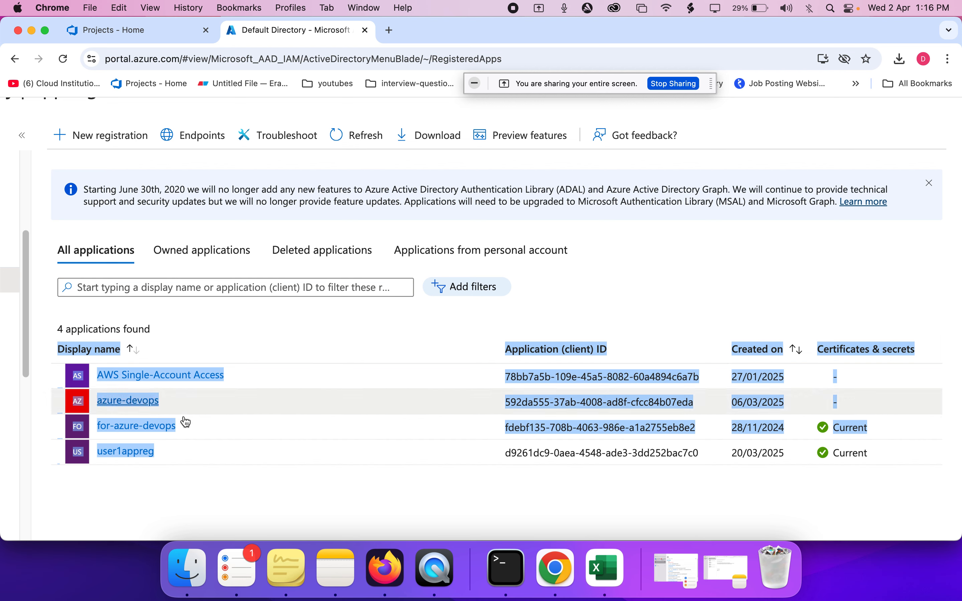
click(203, 500)
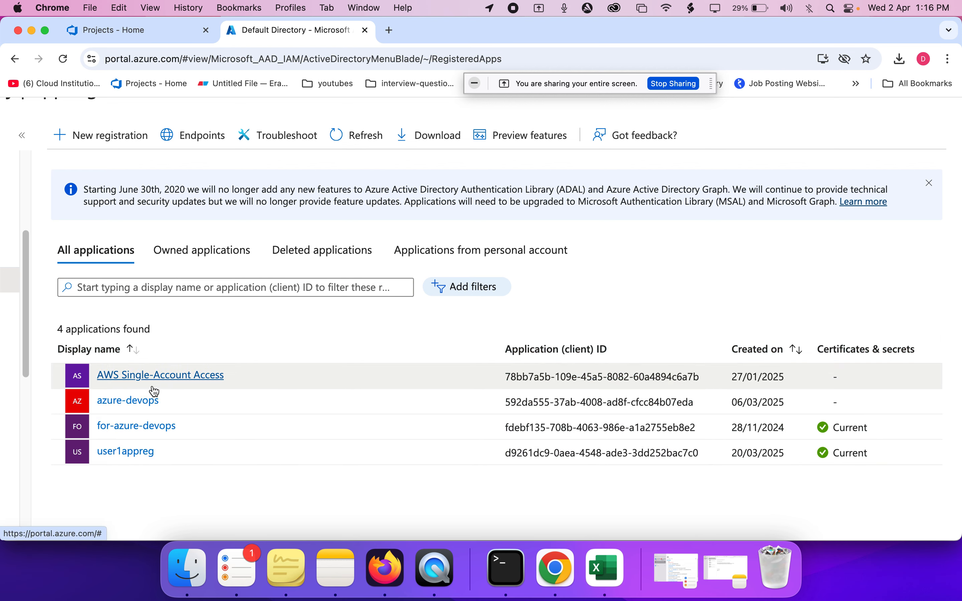
scroll(258, 334, up, 5)
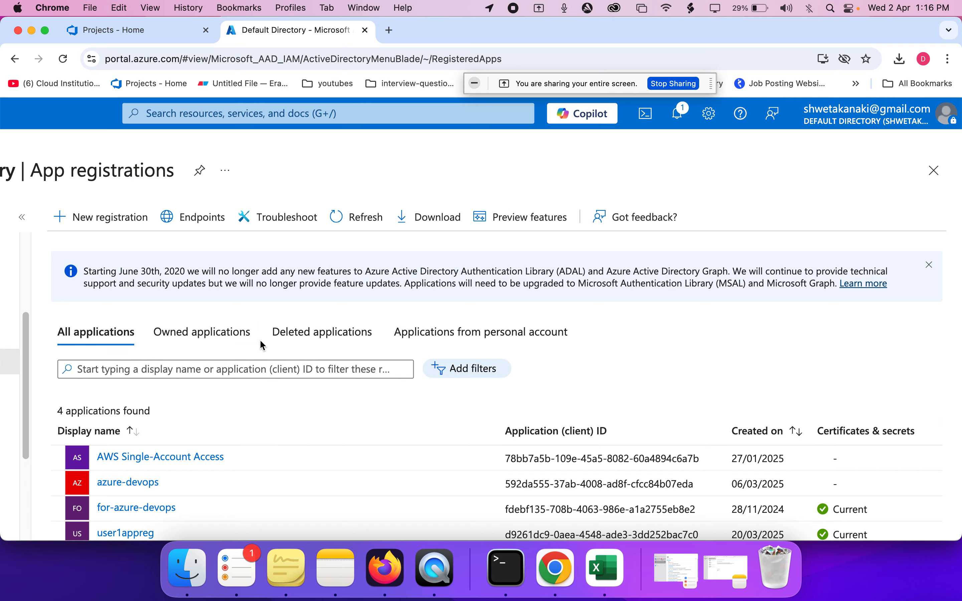
scroll(261, 341, down, 3)
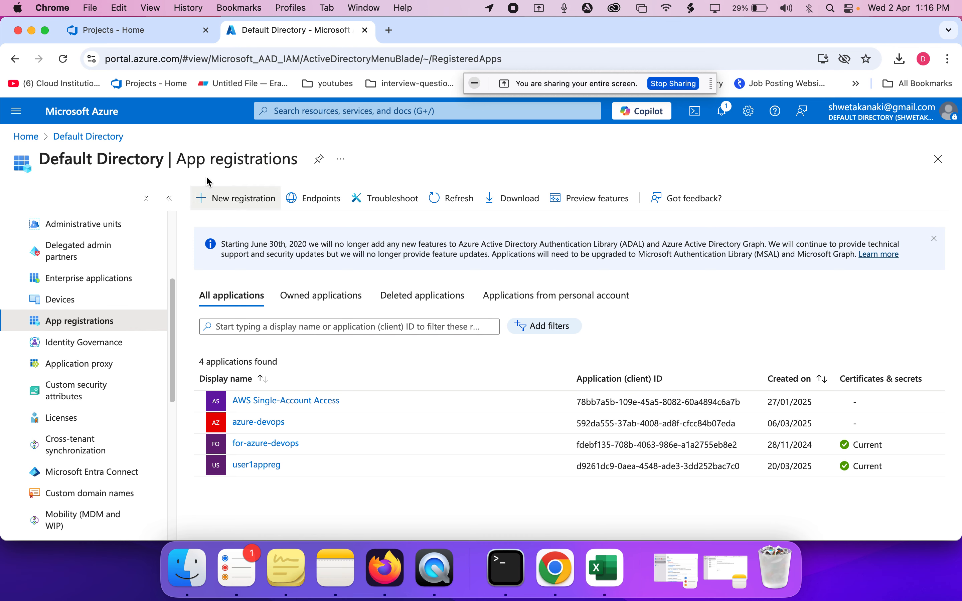
- Register a new application named "cloudinstitution-azdo-pipeline", keeping the single-tenant account type and leaving the redirect URI empty
click(228, 212)
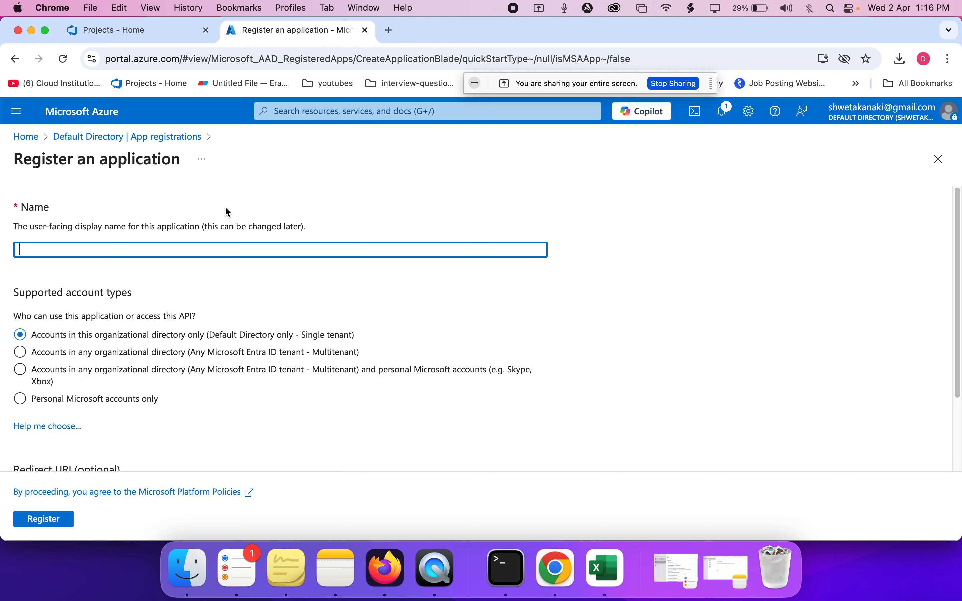
click(196, 251)
click(238, 305)
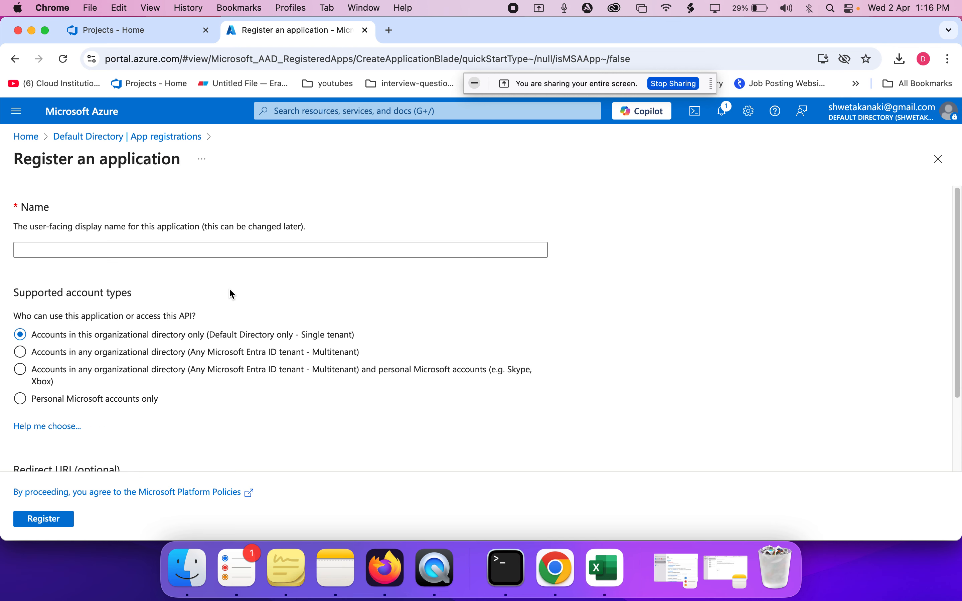
click(205, 251)
text(cloud)
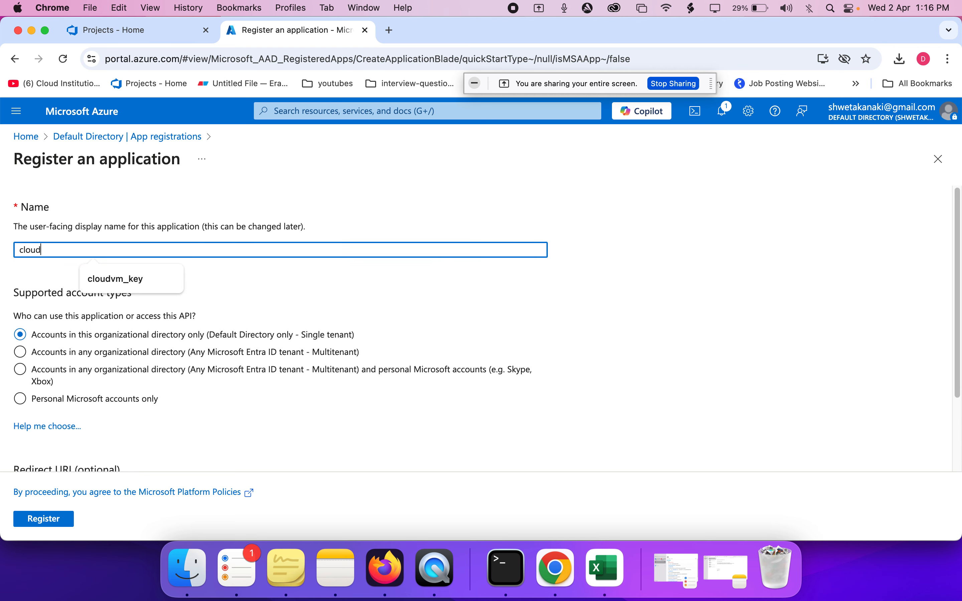
text(institution-azdo-pipeline)
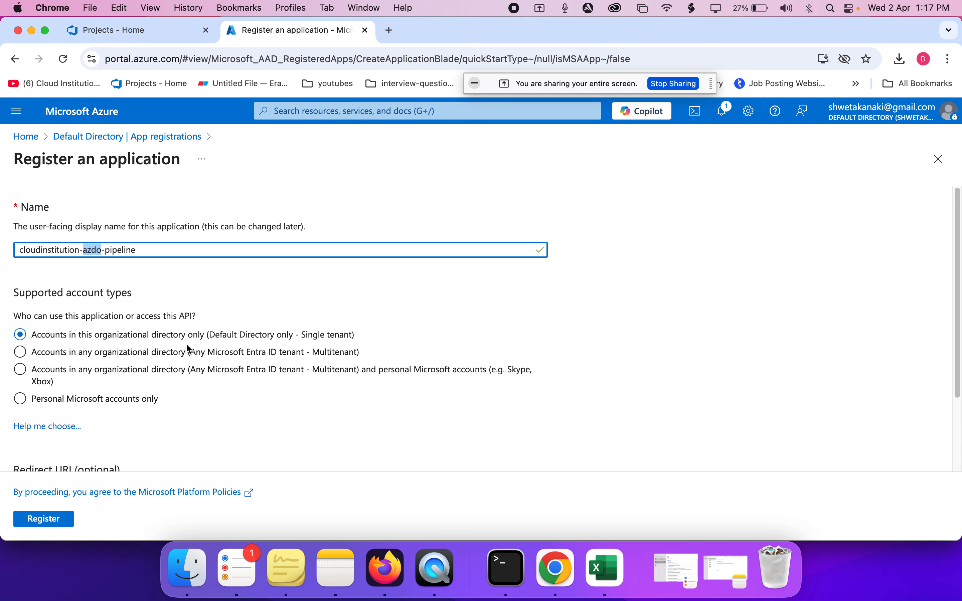
scroll(278, 442, down, 3)
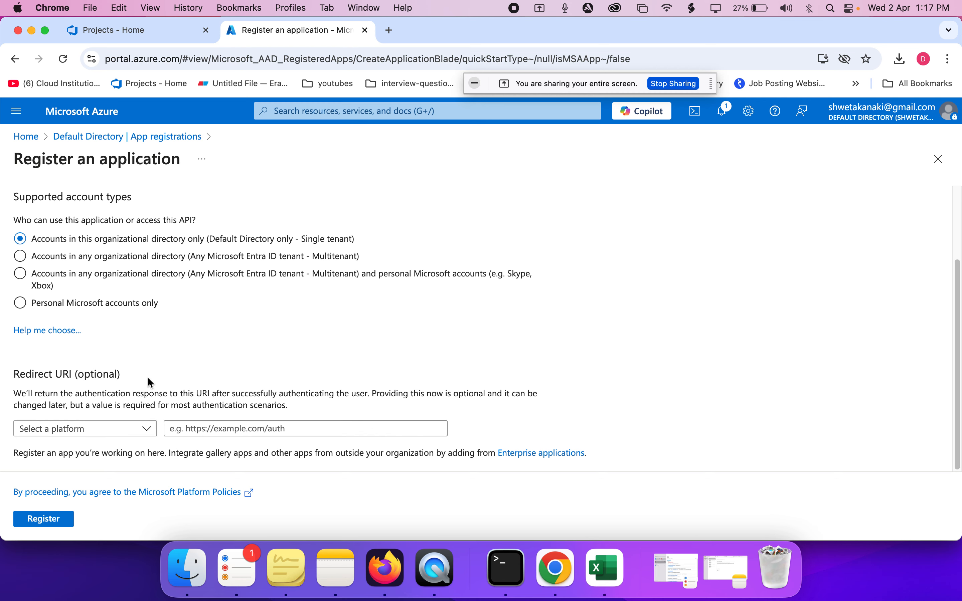
click(45, 524)
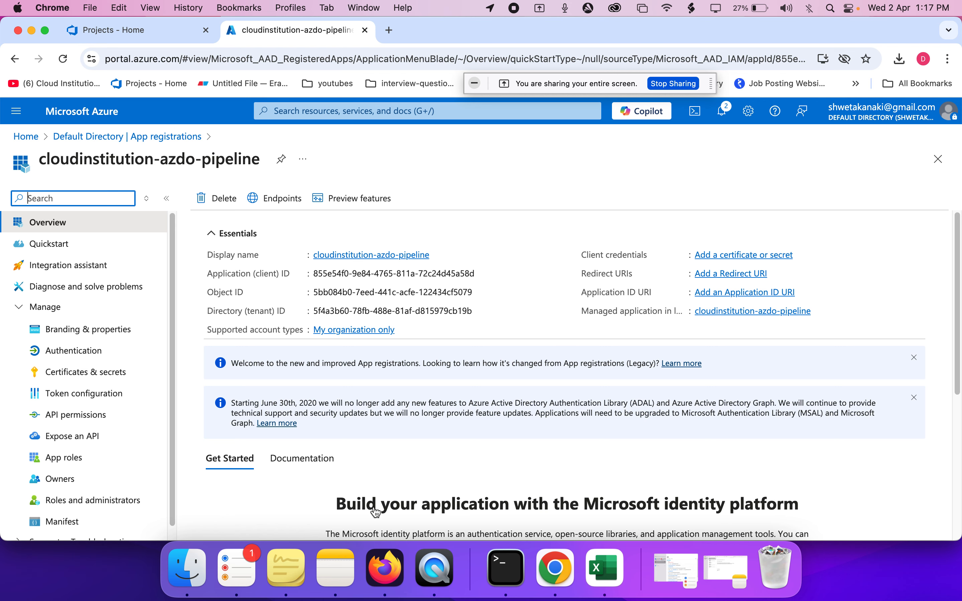
- Switch to the Eraser diagram in Firefox and add the text "App registration" below "Service principle" inside the Azure portal rectangle
click(391, 579)
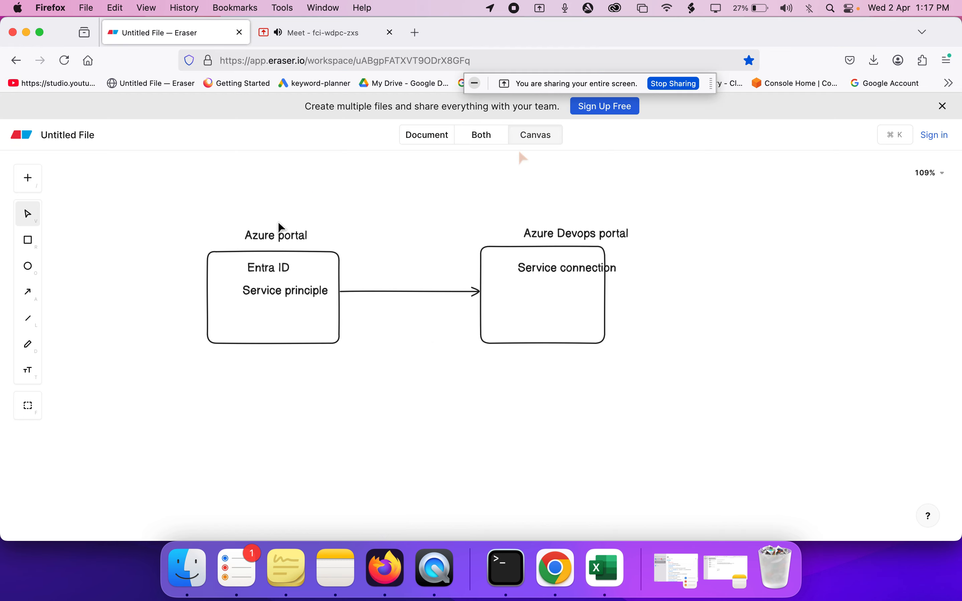
click(251, 294)
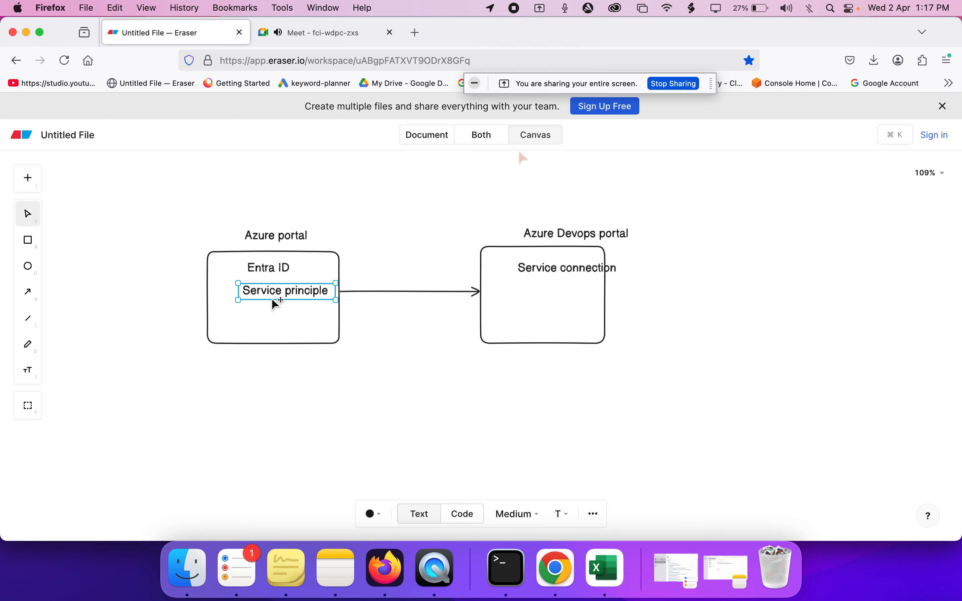
click(28, 365)
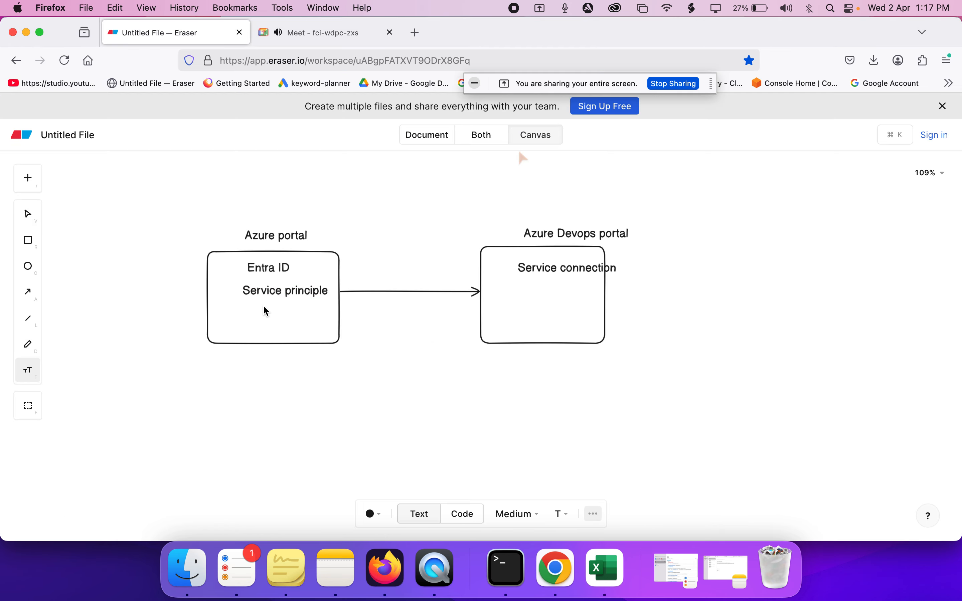
click(245, 311)
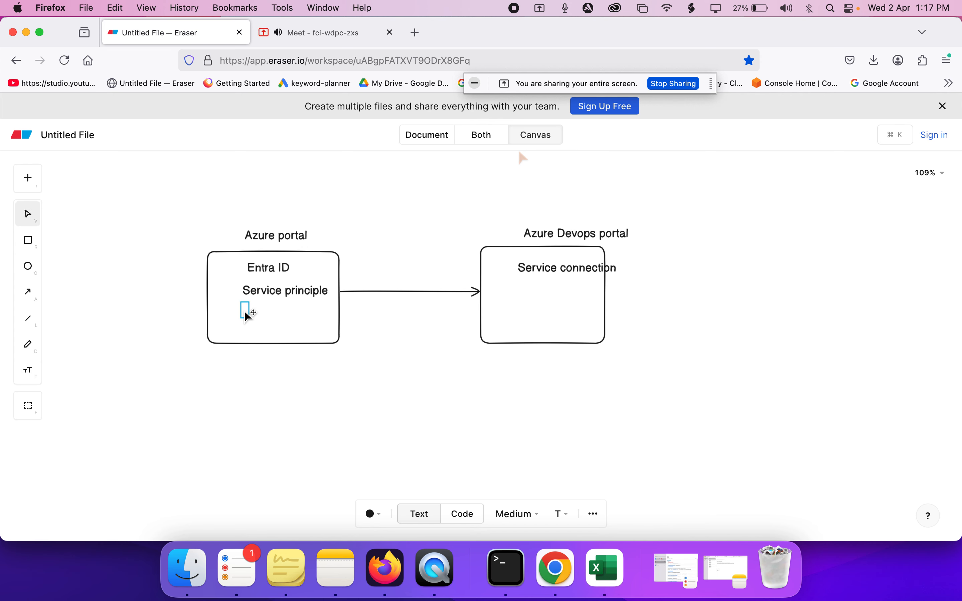
text(App re)
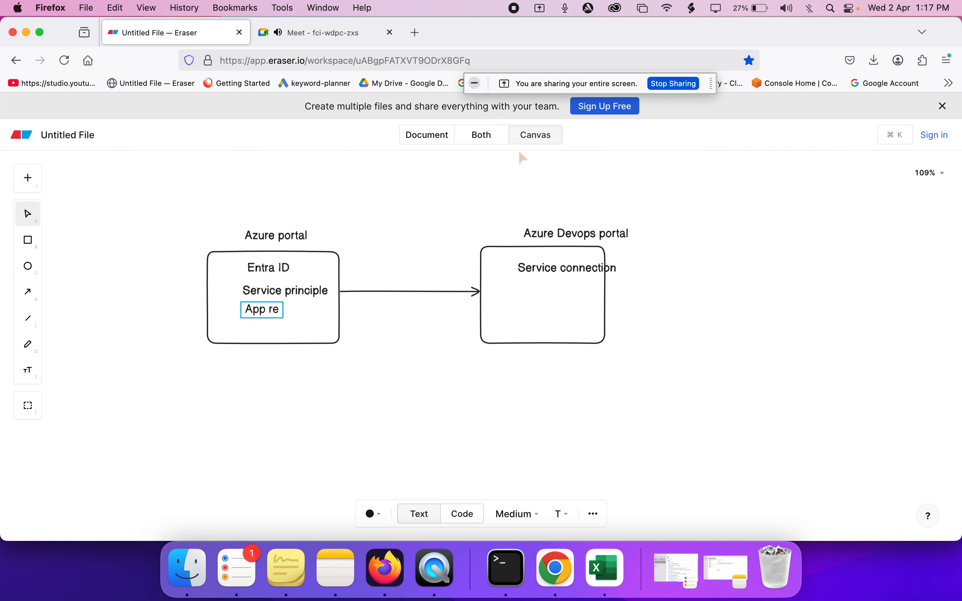
text(gistration)
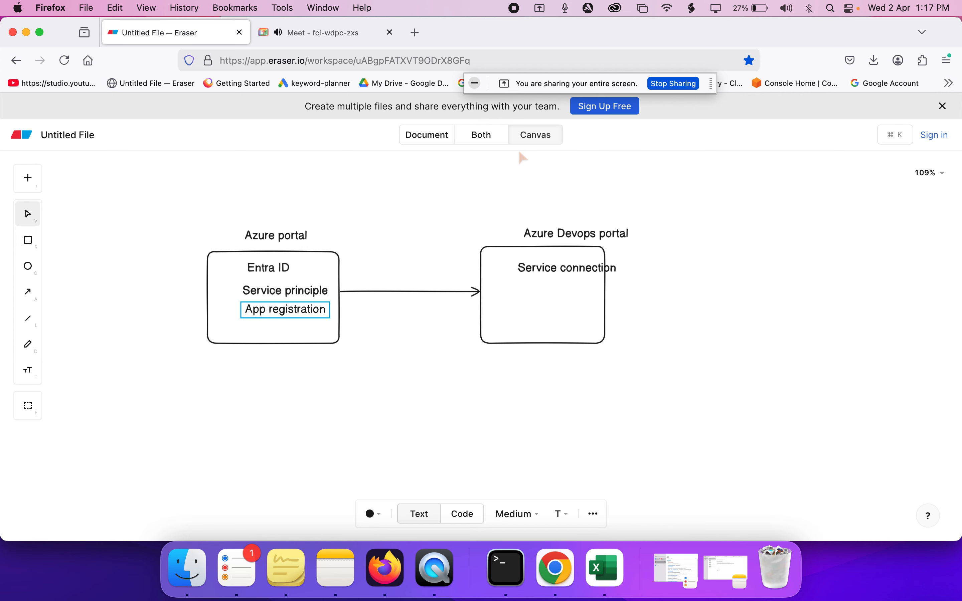
- Switch back to the Azure portal in Chrome and review the Essentials details of the cloudinstitution-azdo-pipeline app
key(super+Tab)
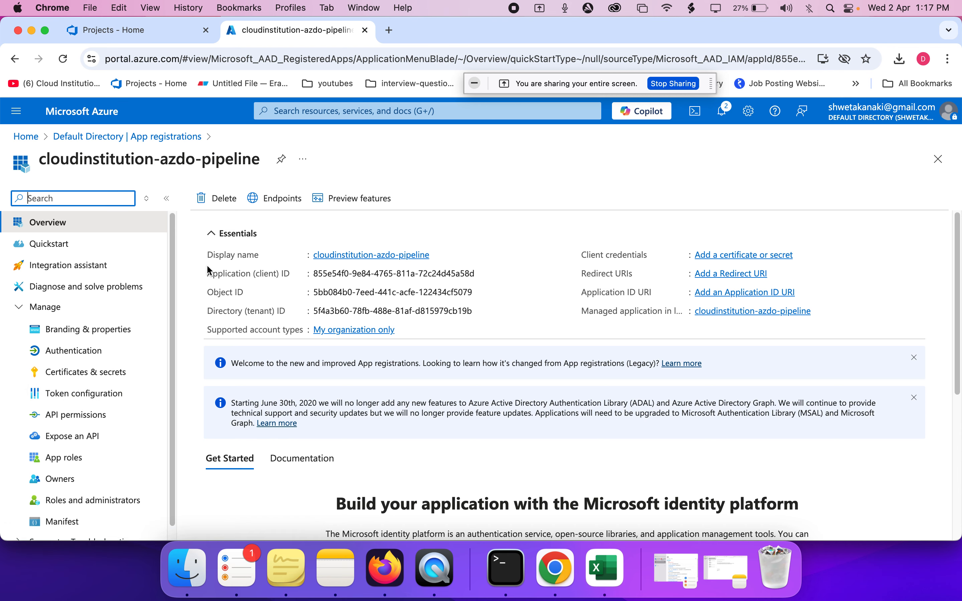
drag(204, 255, 457, 356)
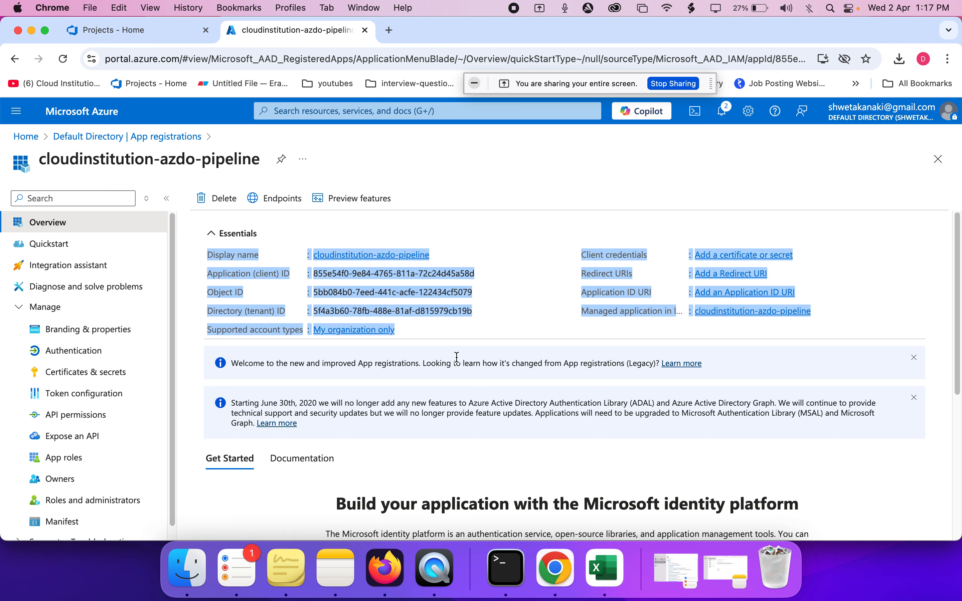
click(878, 332)
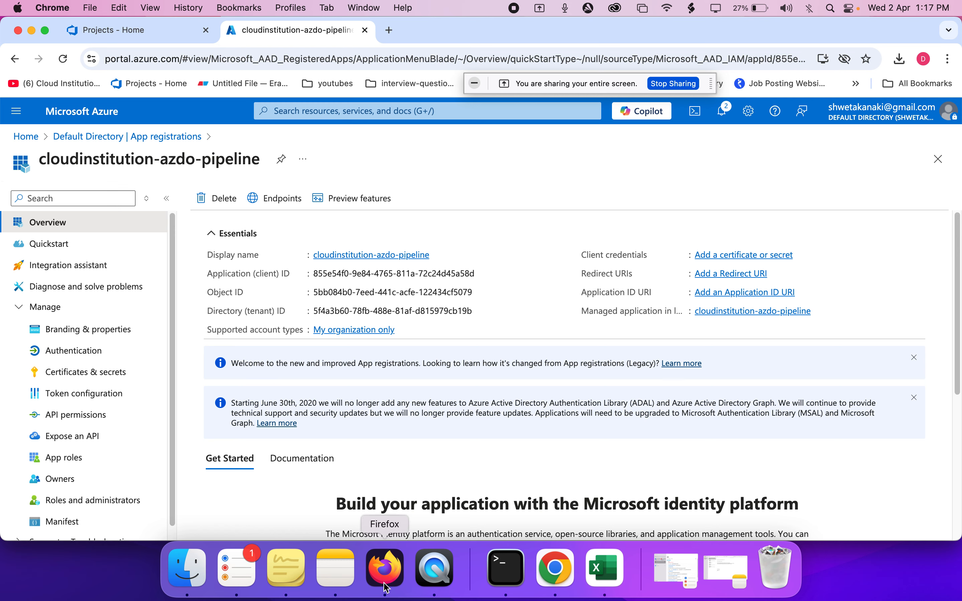
- Look at the Eraser diagram in Firefox again, and bring up the Azure DevOps projects page for mydevopscloudinstitution in Chrome
click(385, 568)
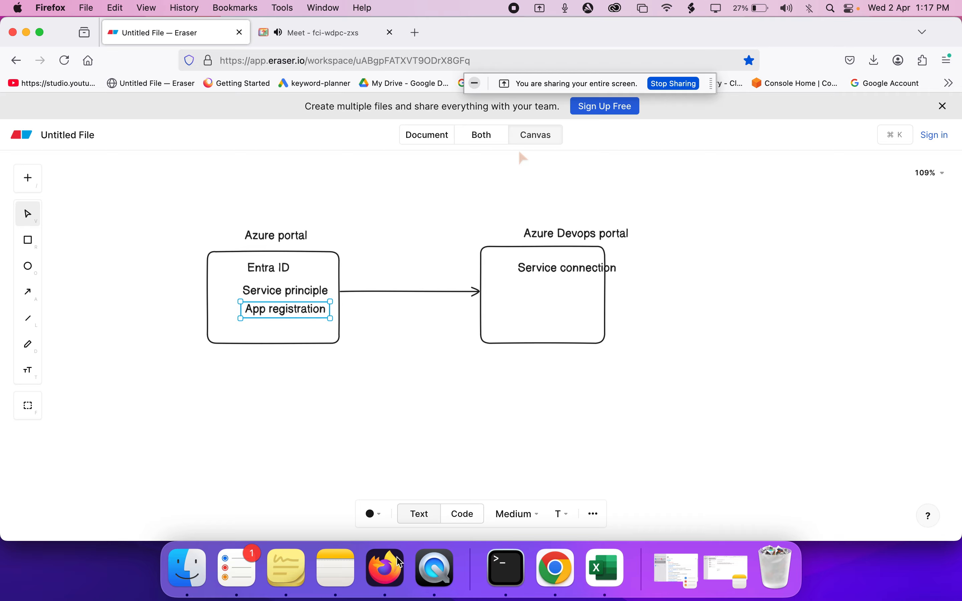
click(556, 571)
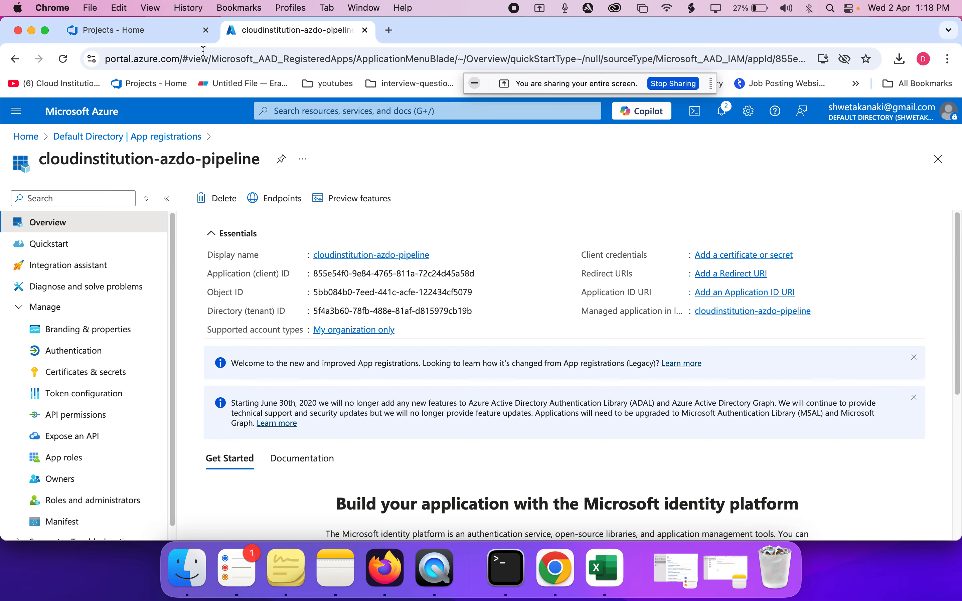
click(154, 32)
drag(189, 160, 485, 435)
click(485, 435)
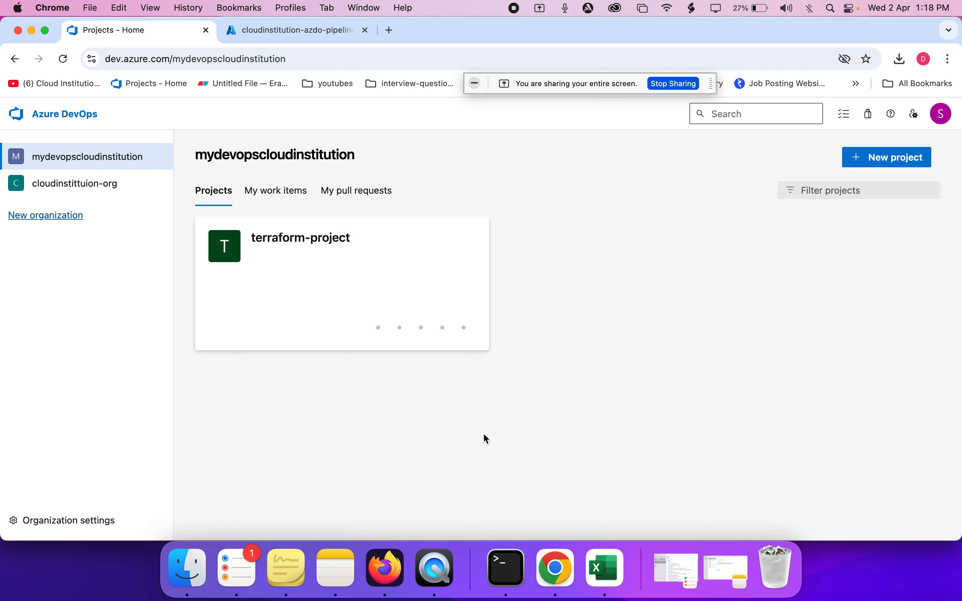
- Look at the mydevopscloudinstitution organization and its terraform-project summary, and return to the organization's project list
click(80, 157)
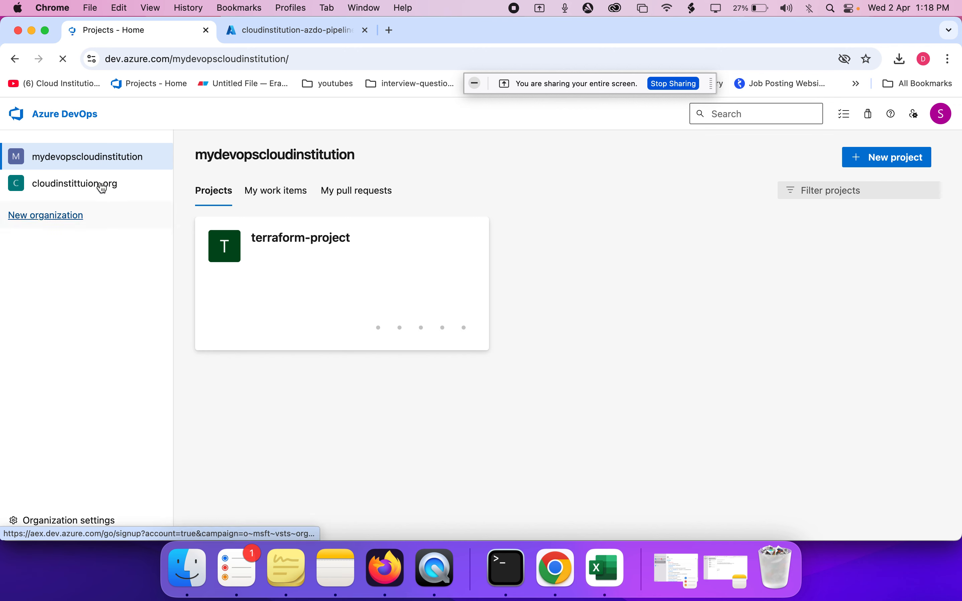
click(308, 266)
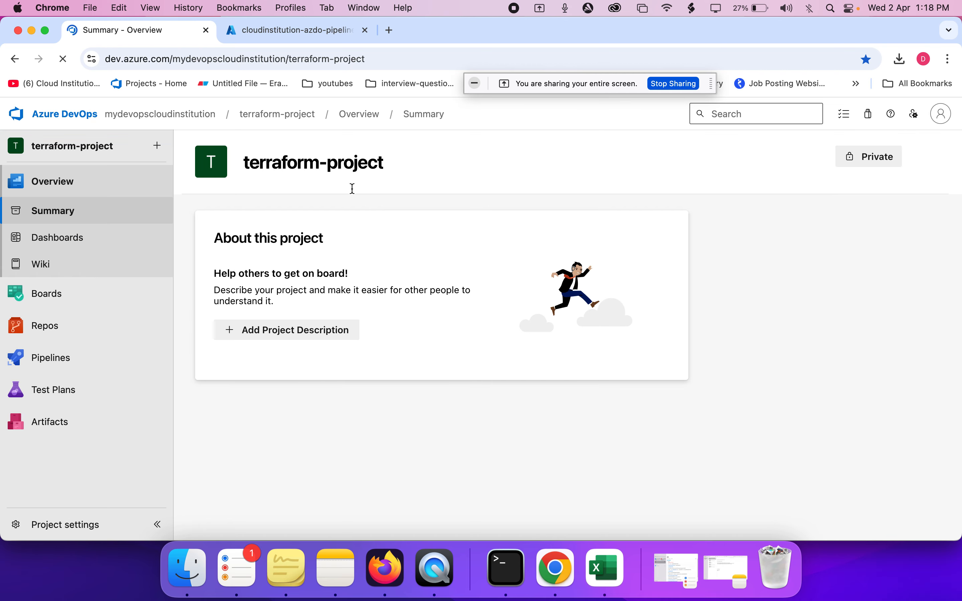
click(63, 115)
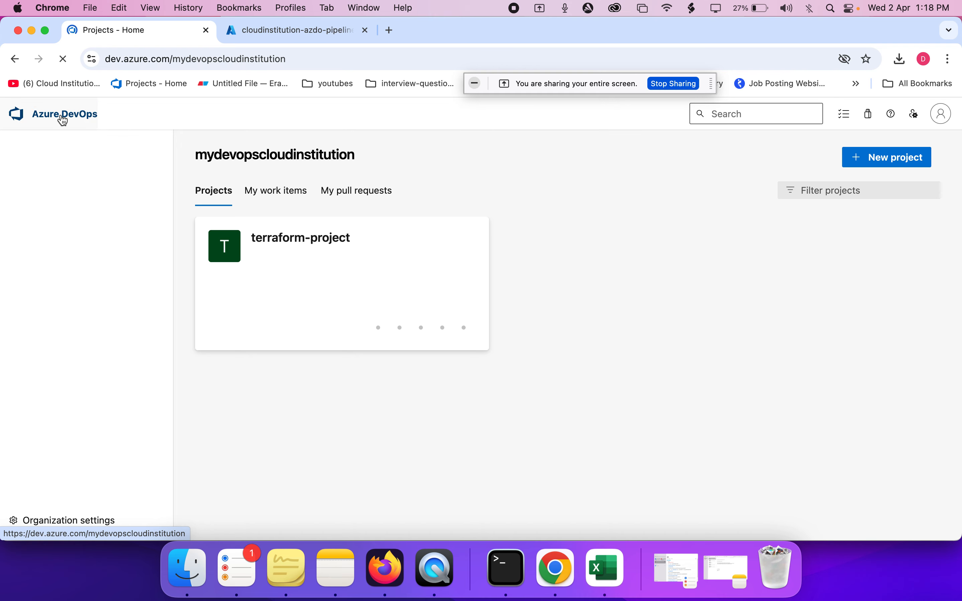
click(55, 117)
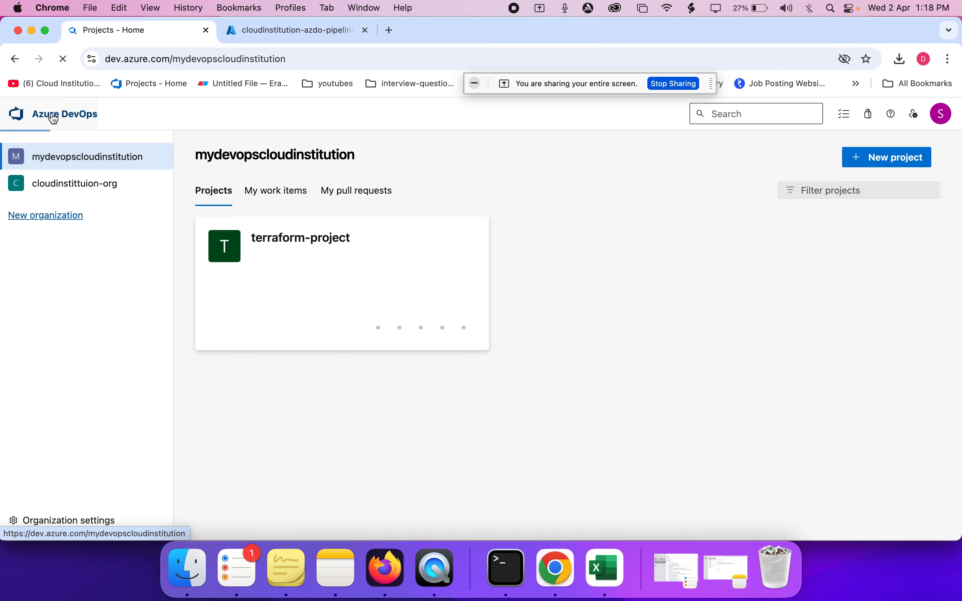
- Create a new Azure DevOps organization with the suggested name, hosted in India, filling in the CAPTCHA characters
click(64, 219)
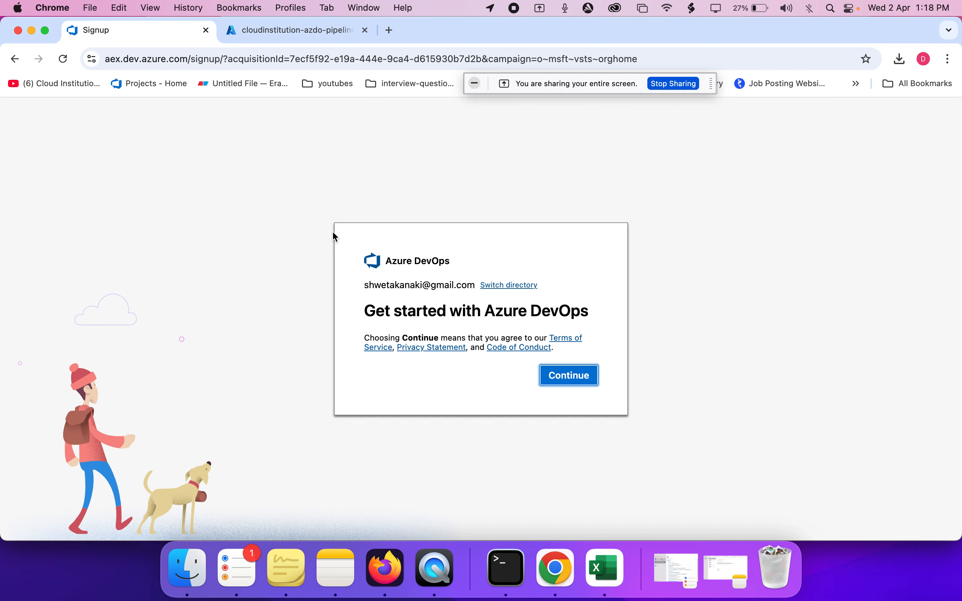
click(575, 407)
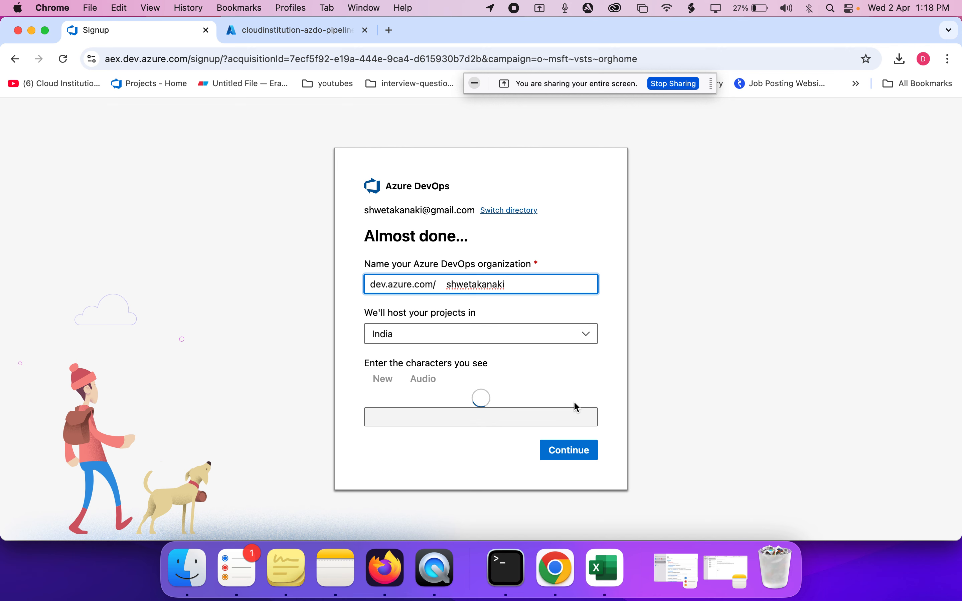
click(474, 439)
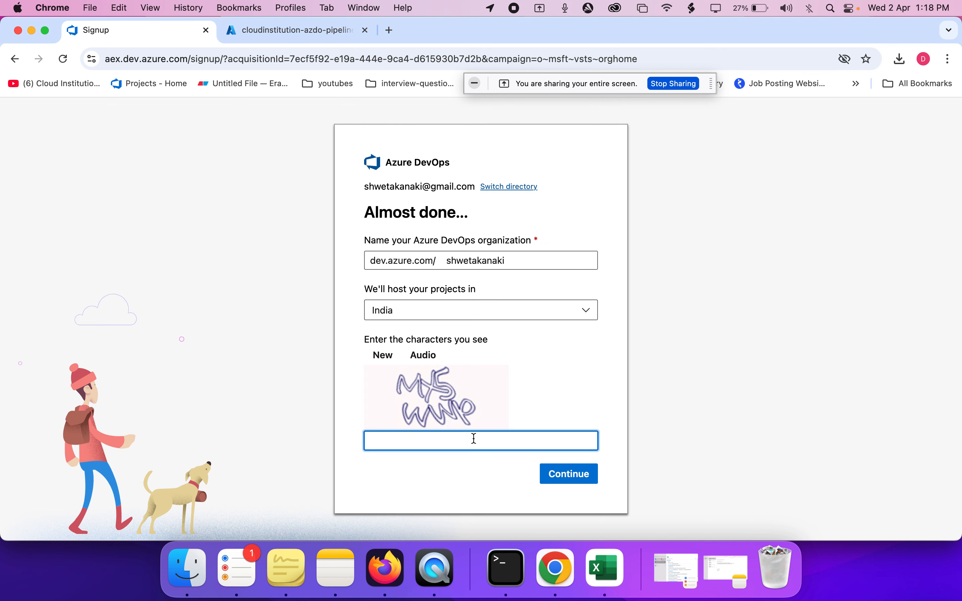
text(MX5)
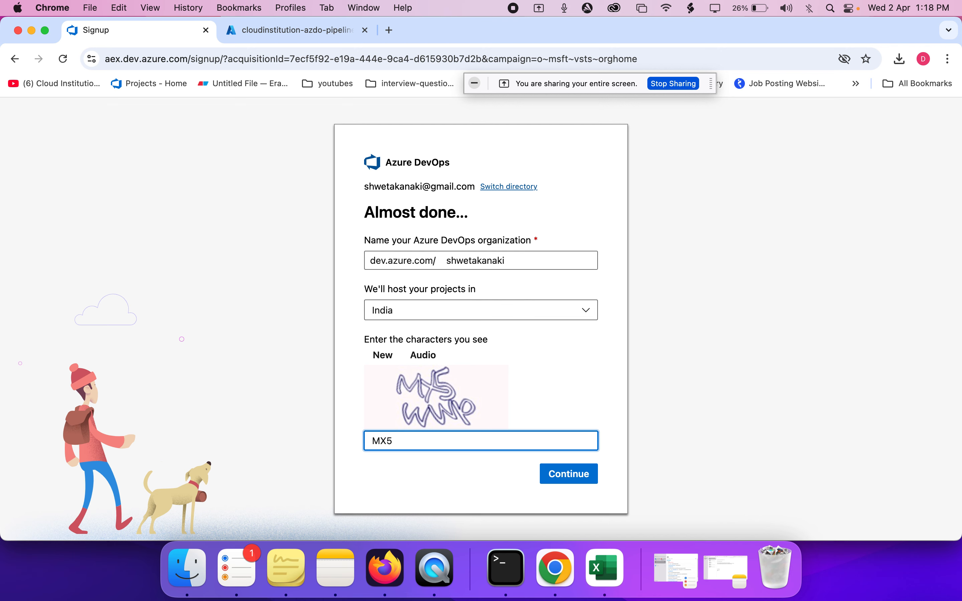
text(ww)
click(406, 441)
key(BackSpace)
key(BackSpace)
text(WW)
click(581, 475)
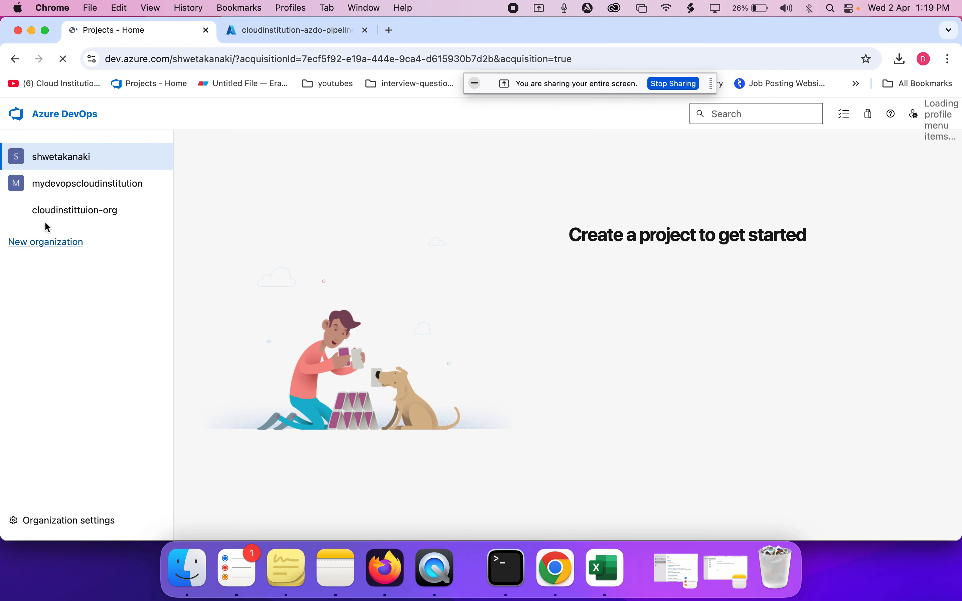
- Create another organization, keeping the suggested name with a number suffix and India as host, and fill in the CAPTCHA characters
click(49, 250)
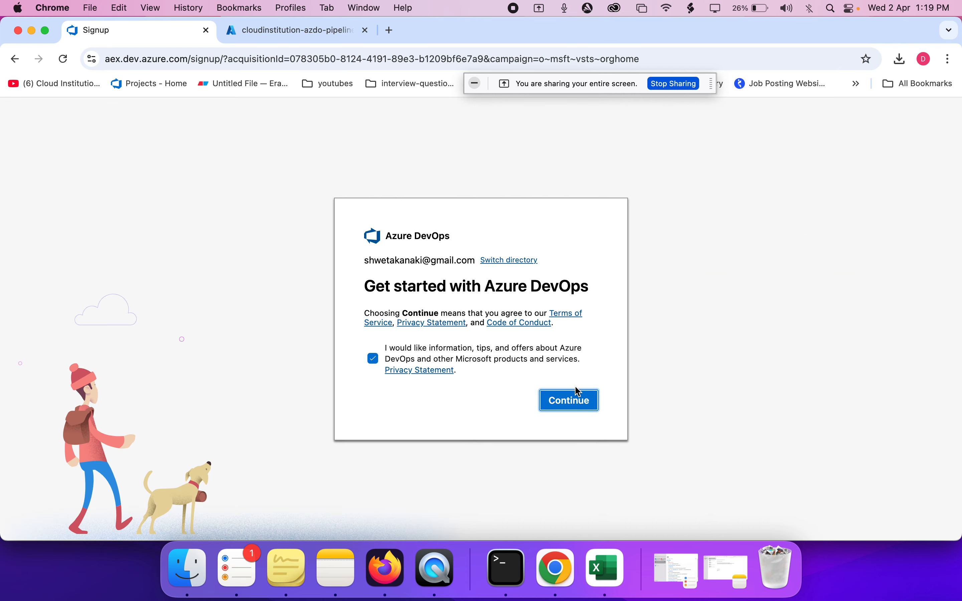
click(575, 398)
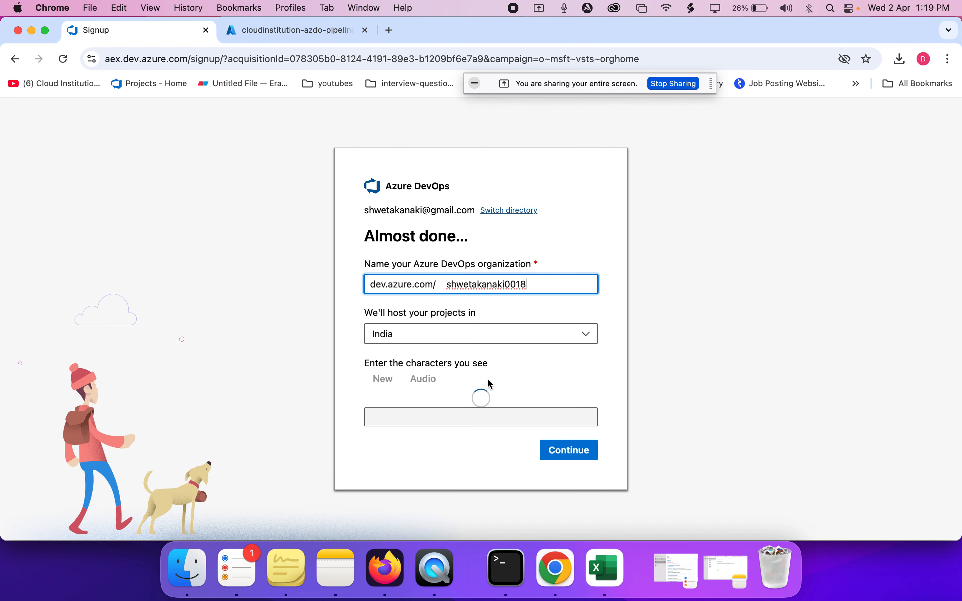
click(457, 443)
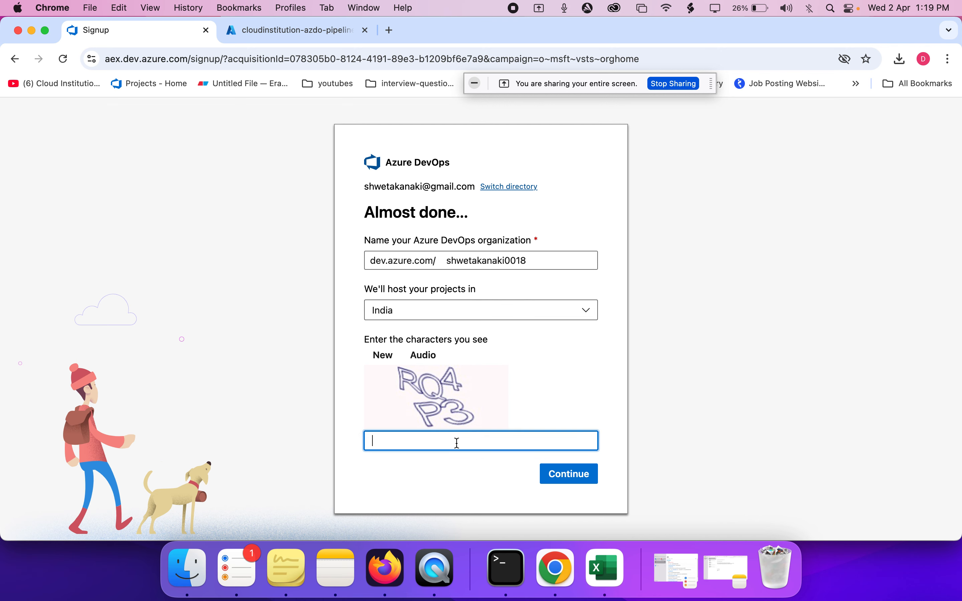
text(RQ4P3)
click(577, 480)
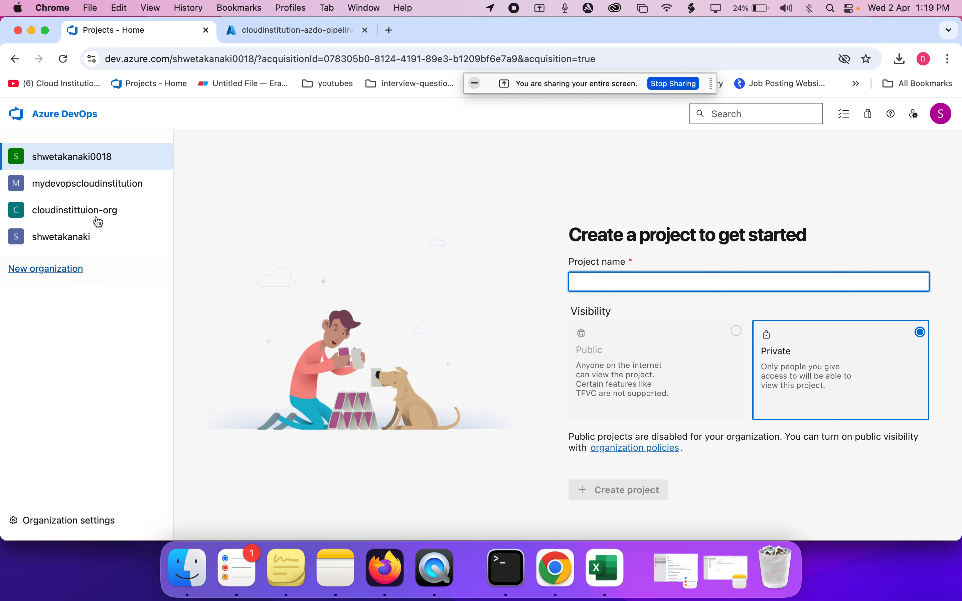
- Create a further organization named "cloudinstitution-azdo-project", hosted in India, and fill in the CAPTCHA characters
click(67, 279)
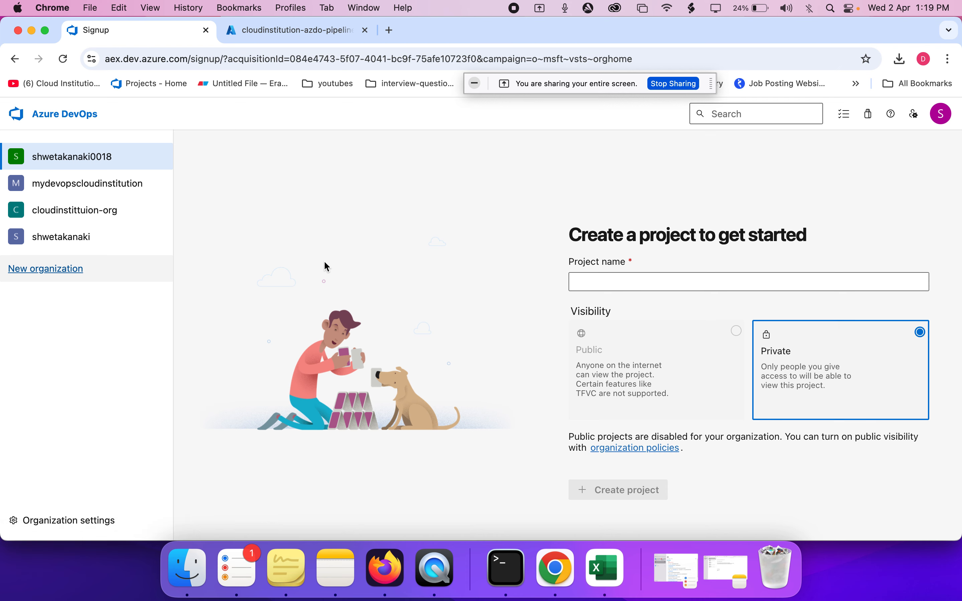
click(569, 400)
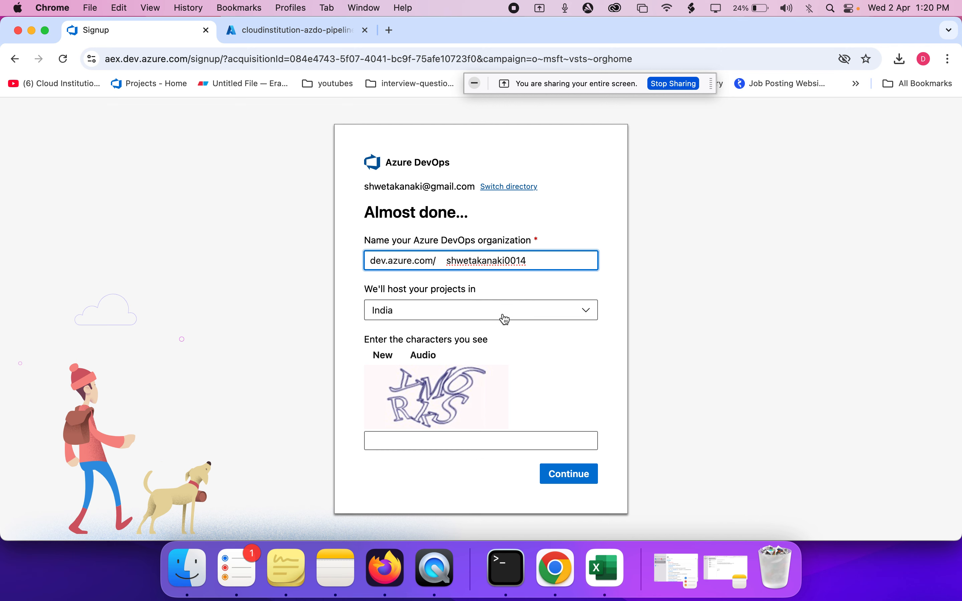
double_click(518, 268)
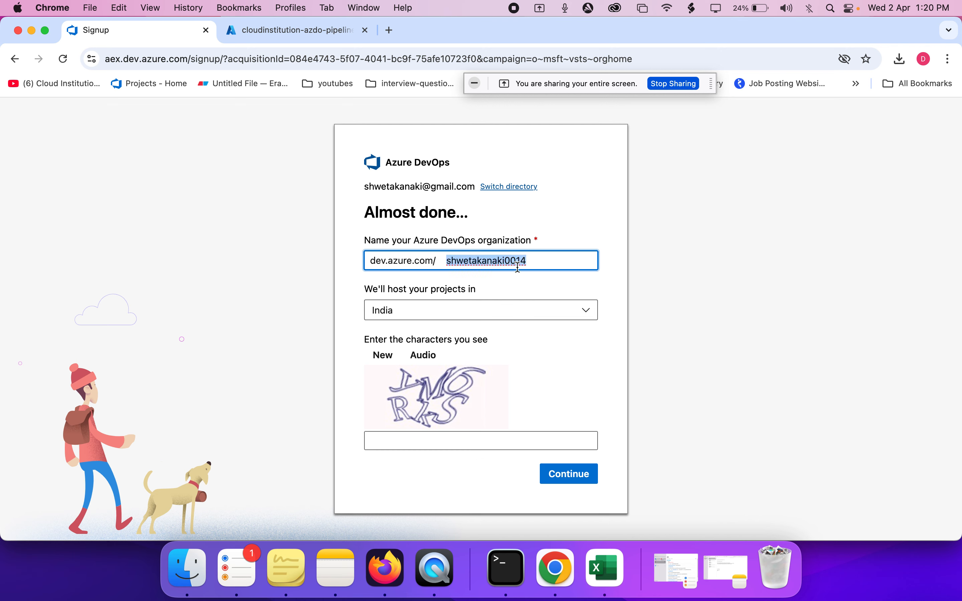
key(BackSpace)
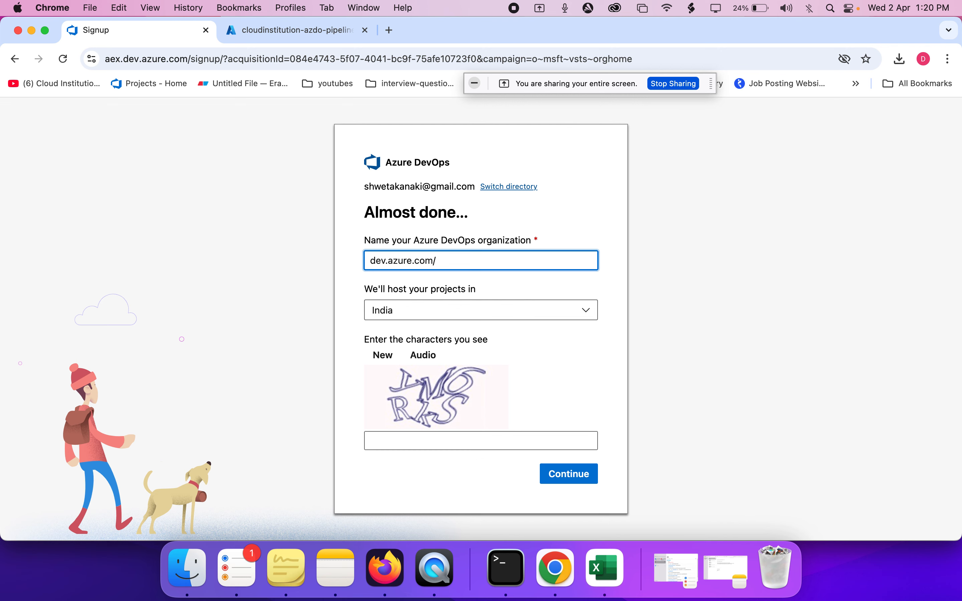
text(institution-azdo-project)
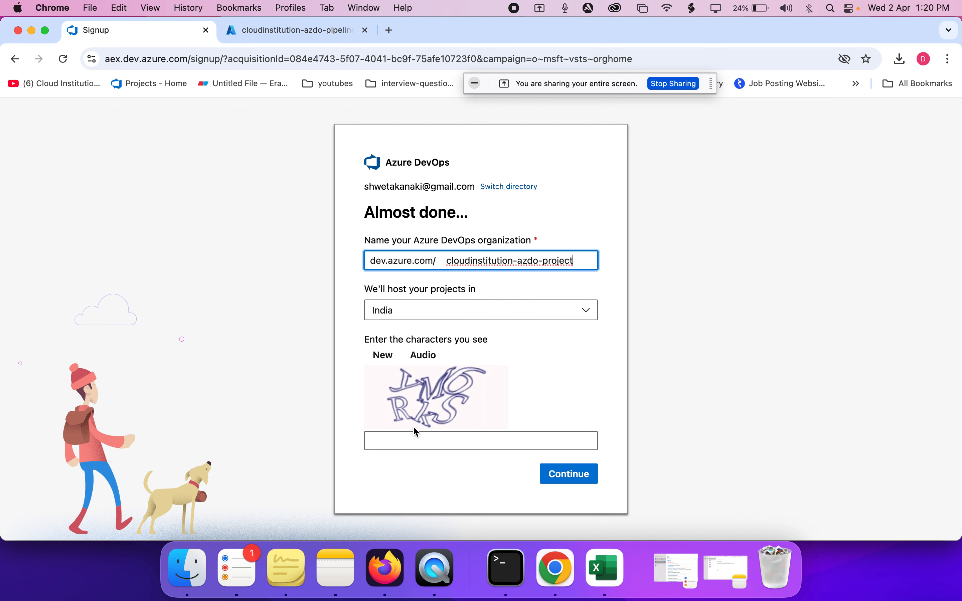
click(420, 445)
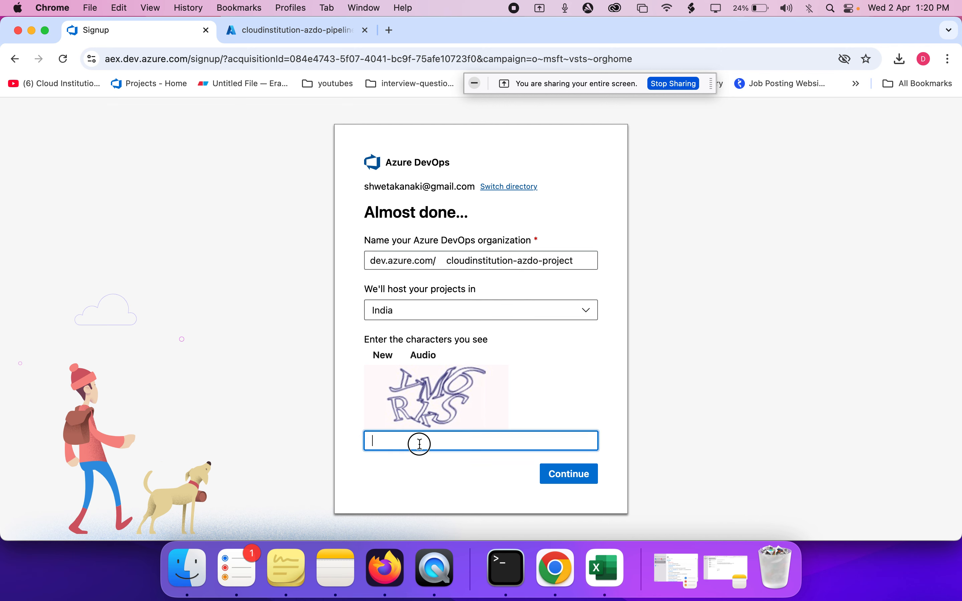
text(yM6RkS)
click(569, 474)
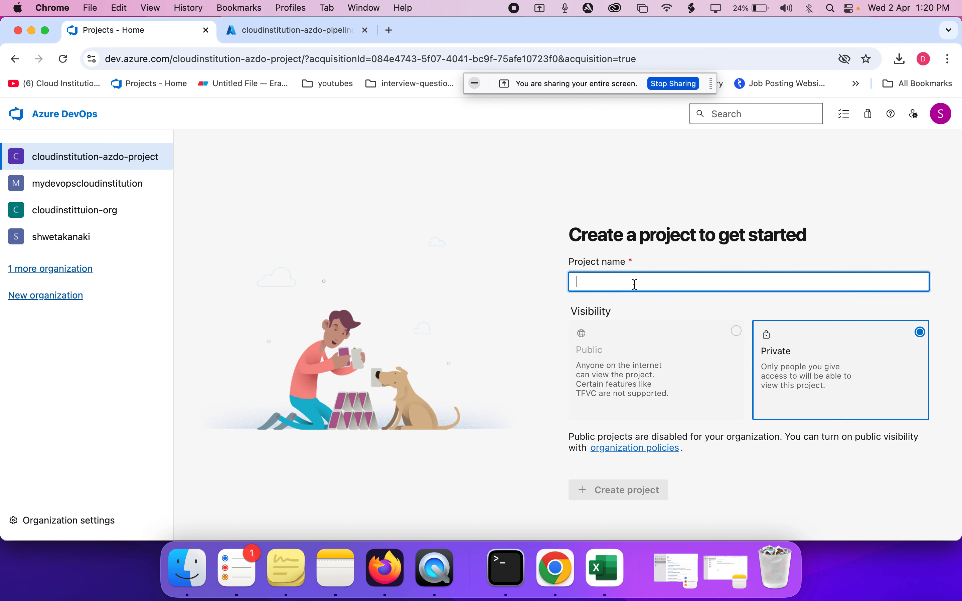
- Create a private project named "cloud-azdo-project" in the cloudinstitution-azdo-project organization
text(cloud)
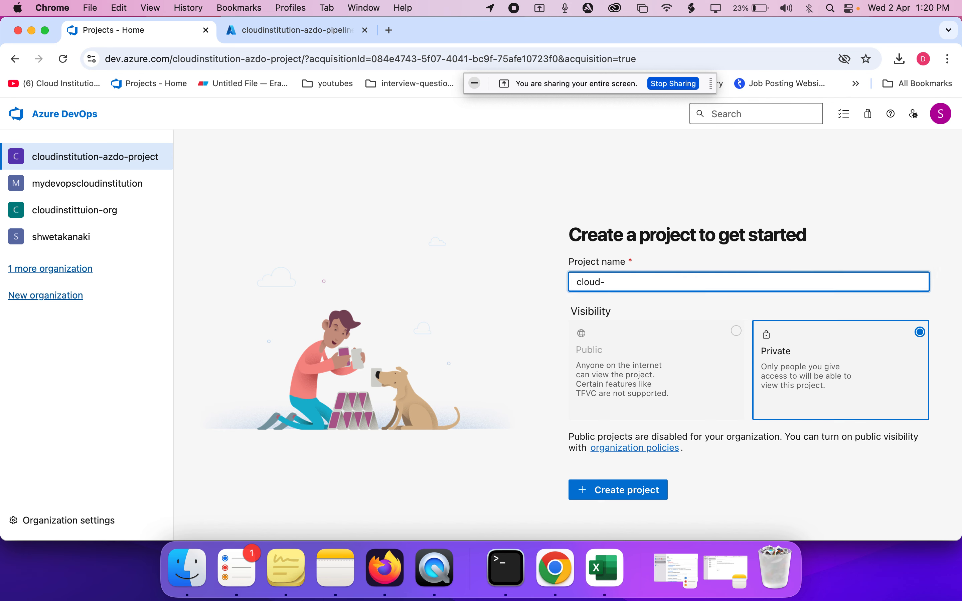
text(-azdo-project)
click(617, 492)
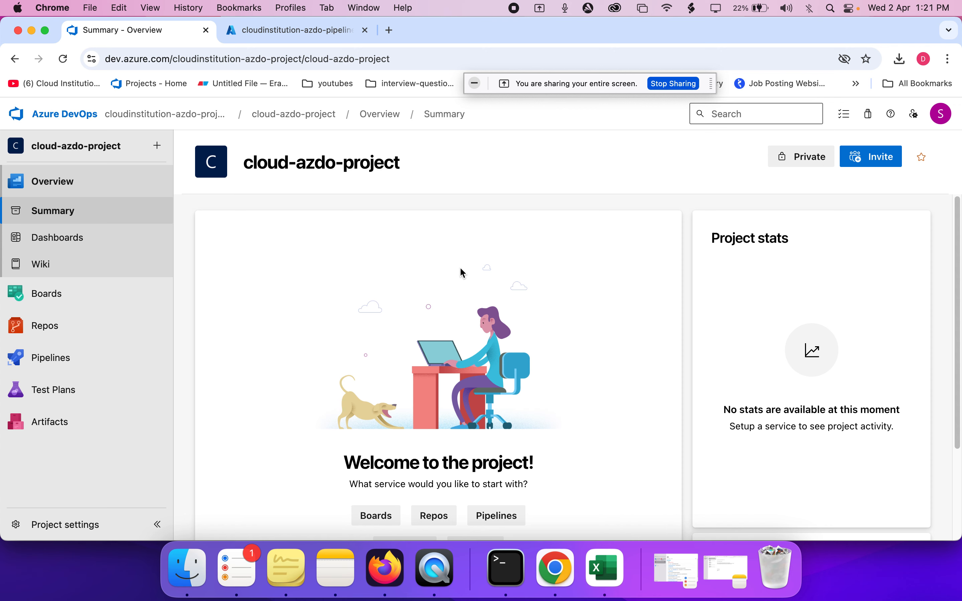
- Initialize the main branch of the empty cloud-azdo-project repository with a README and no .gitignore
click(46, 326)
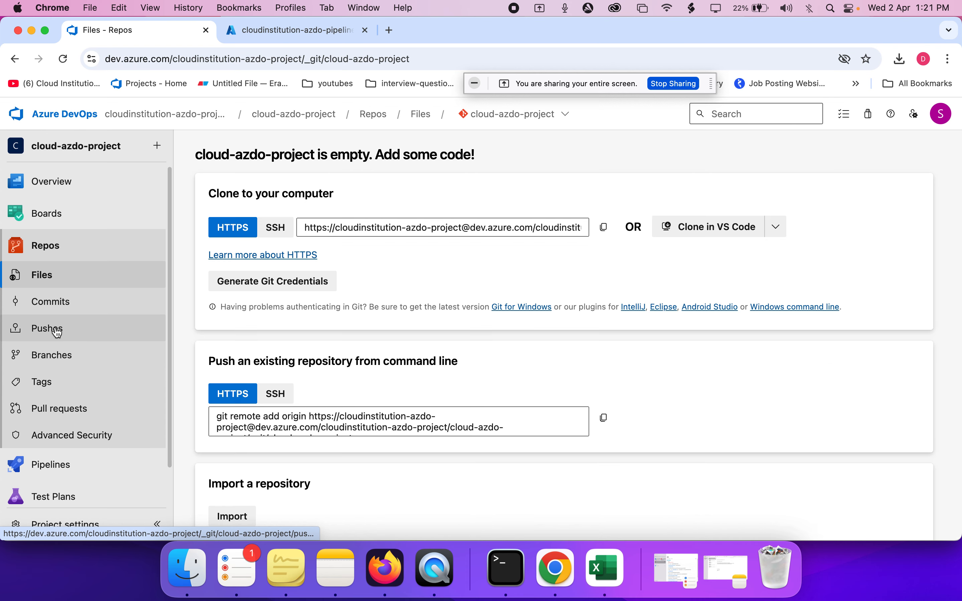
scroll(340, 317, down, 3)
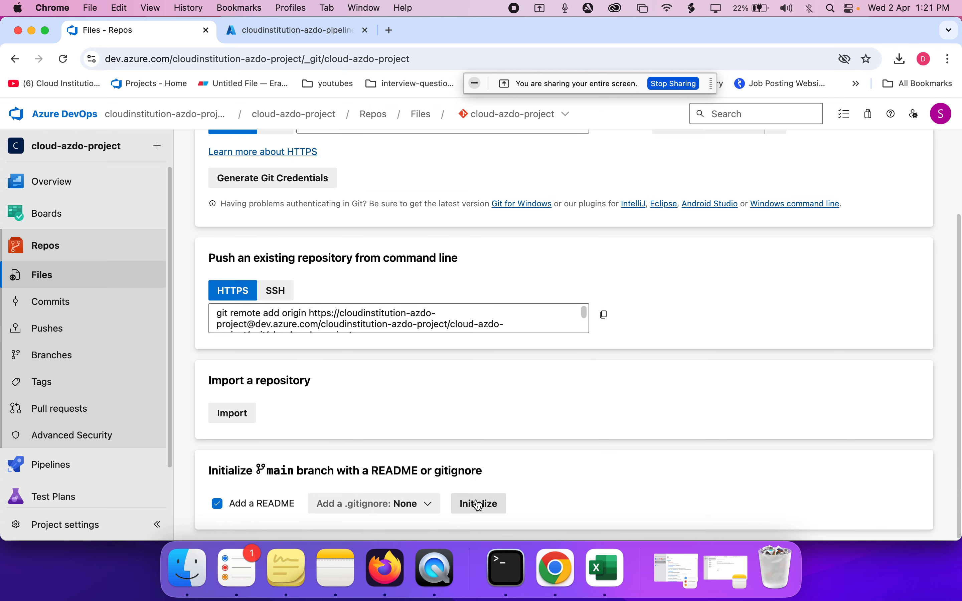
scroll(394, 286, up, 4)
scroll(402, 289, down, 4)
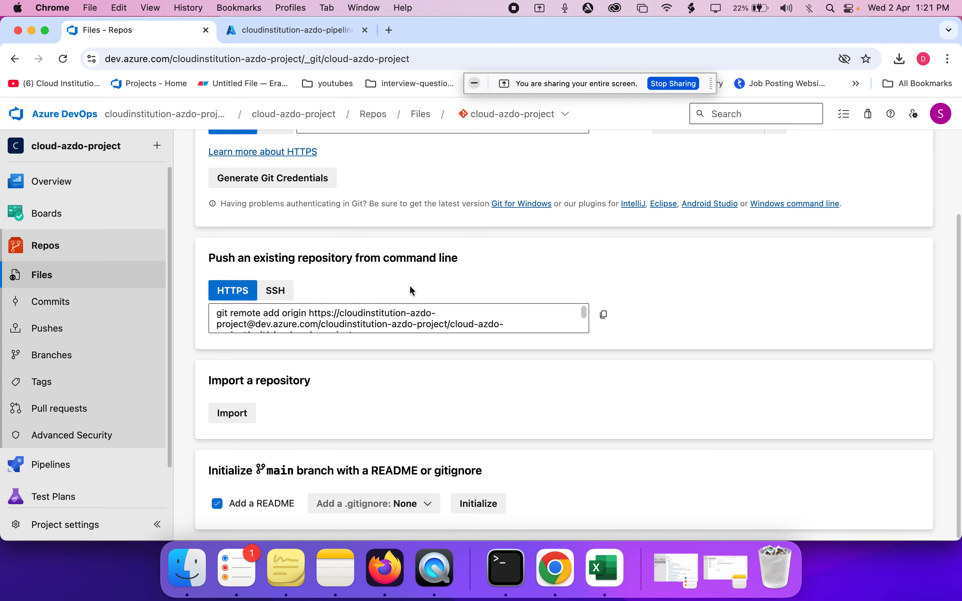
click(476, 511)
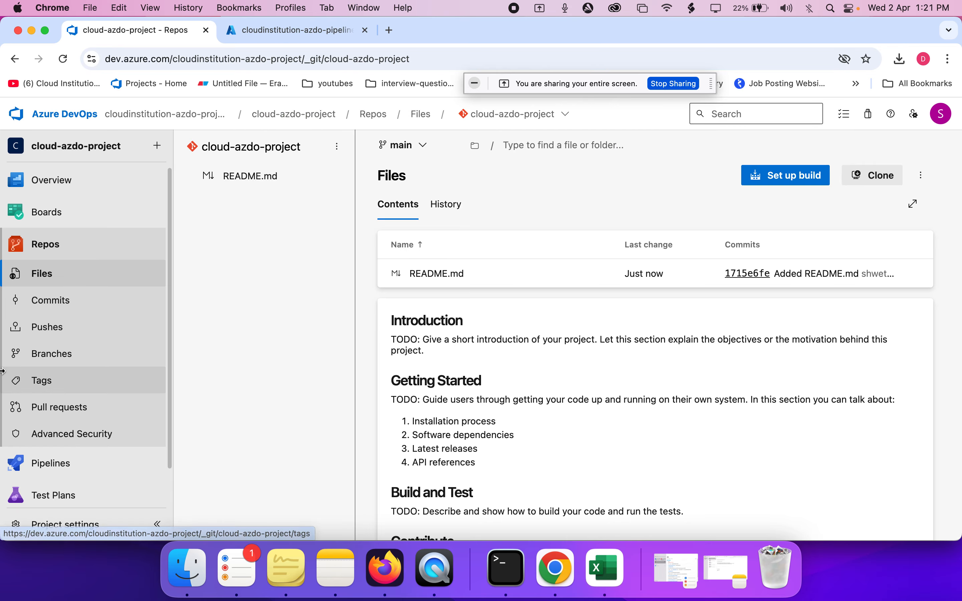
- Open the project settings of cloud-azdo-project, and move the screen-sharing bar out of the way of the page
scroll(2, 371, down, 2)
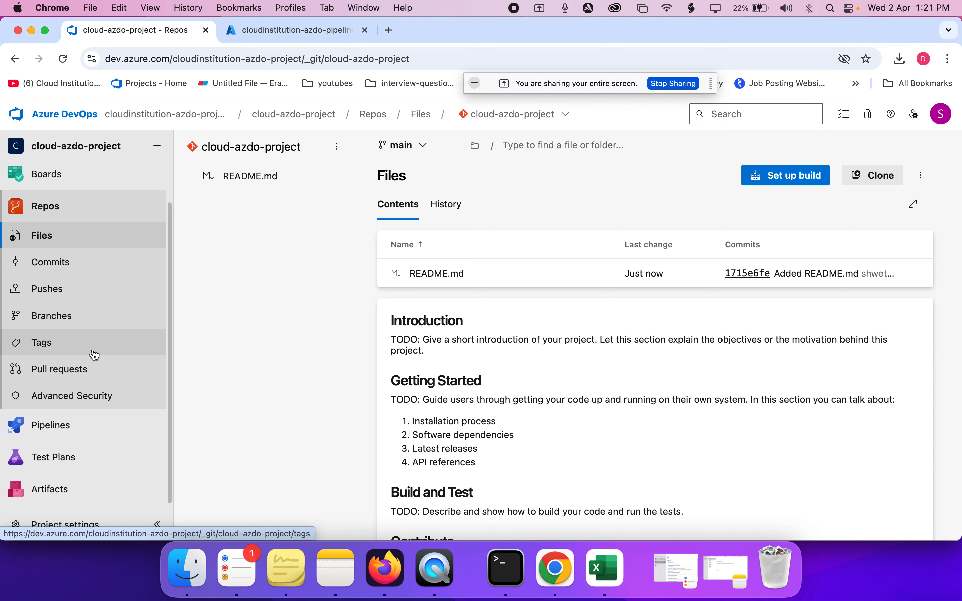
click(76, 527)
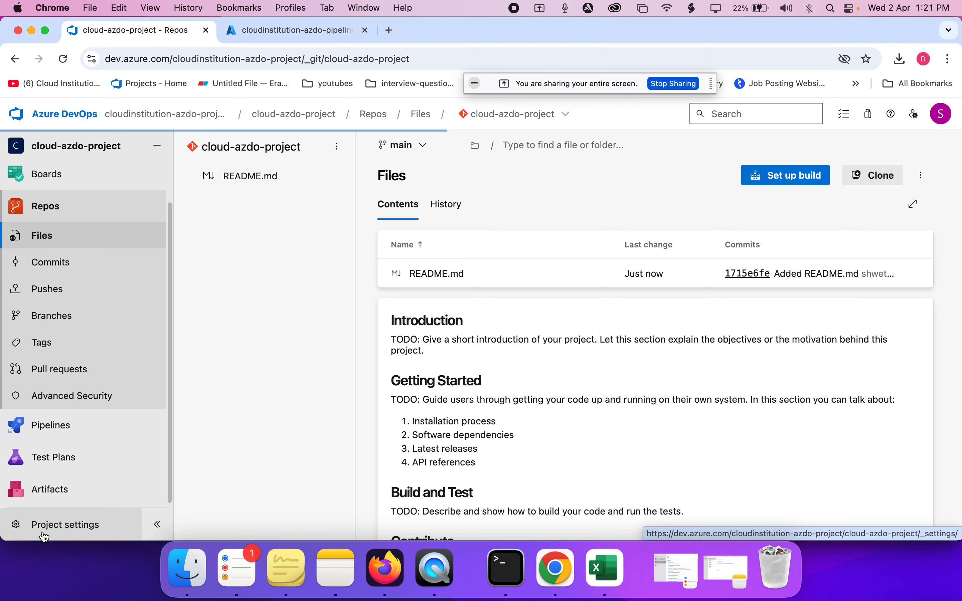
scroll(41, 535, up, 3)
scroll(42, 535, down, 3)
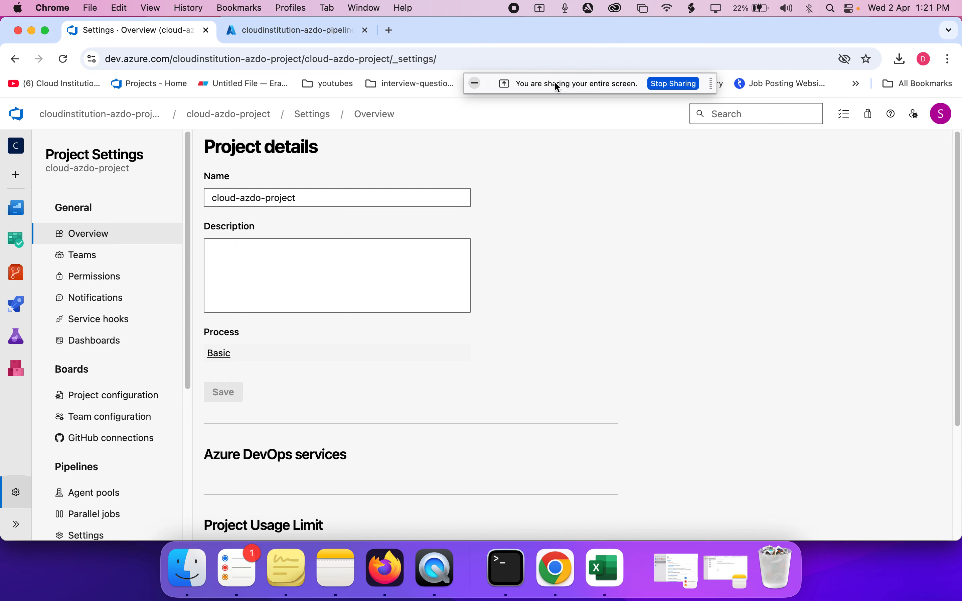
mouse_move(555, 82)
mouse_down()
mouse_move(960, 599)
mouse_move(931, 518)
mouse_up()
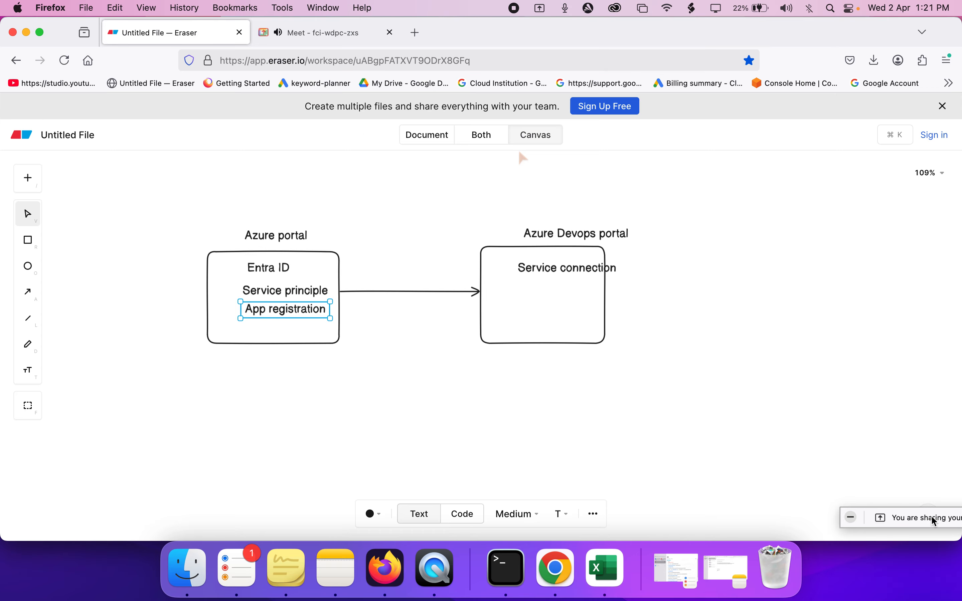
click(555, 566)
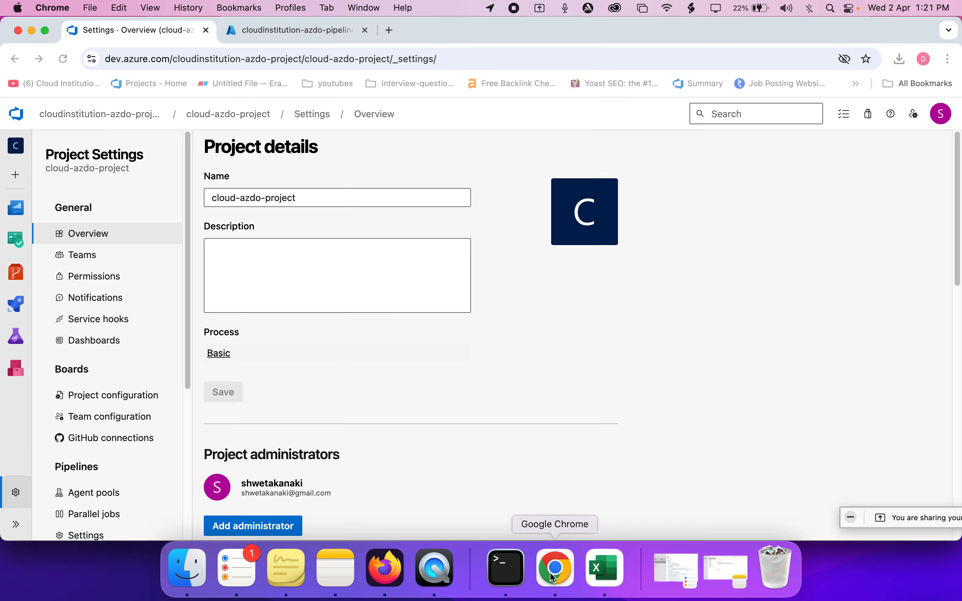
- Open the service connections page in the cloud-azdo-project settings
scroll(112, 278, down, 5)
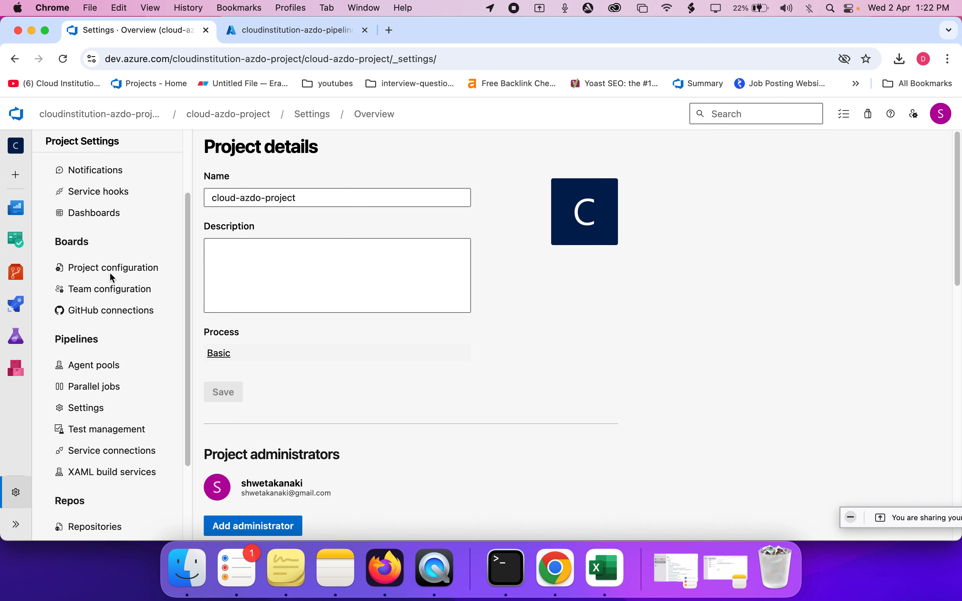
scroll(113, 278, down, 3)
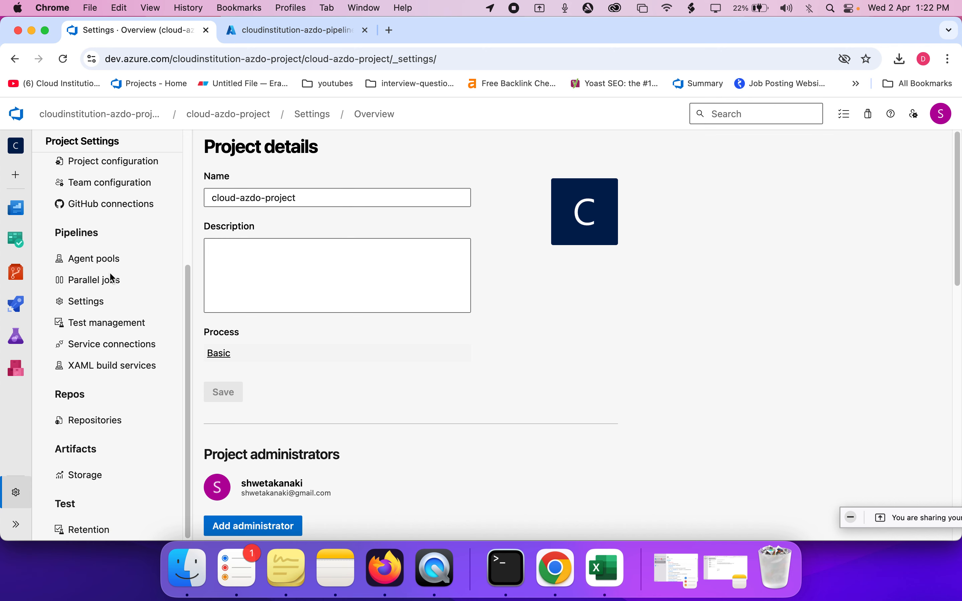
scroll(112, 278, up, 7)
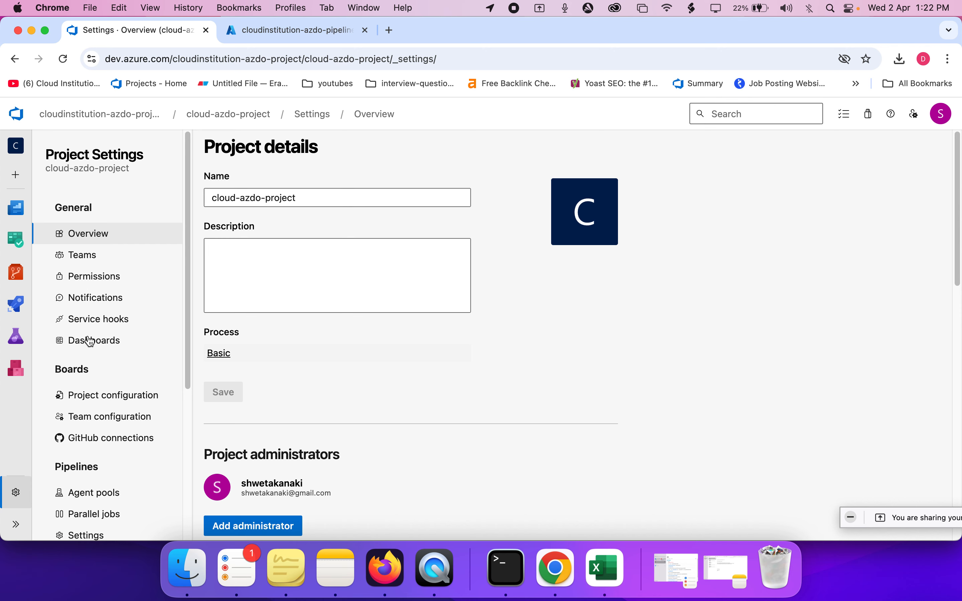
scroll(90, 341, down, 5)
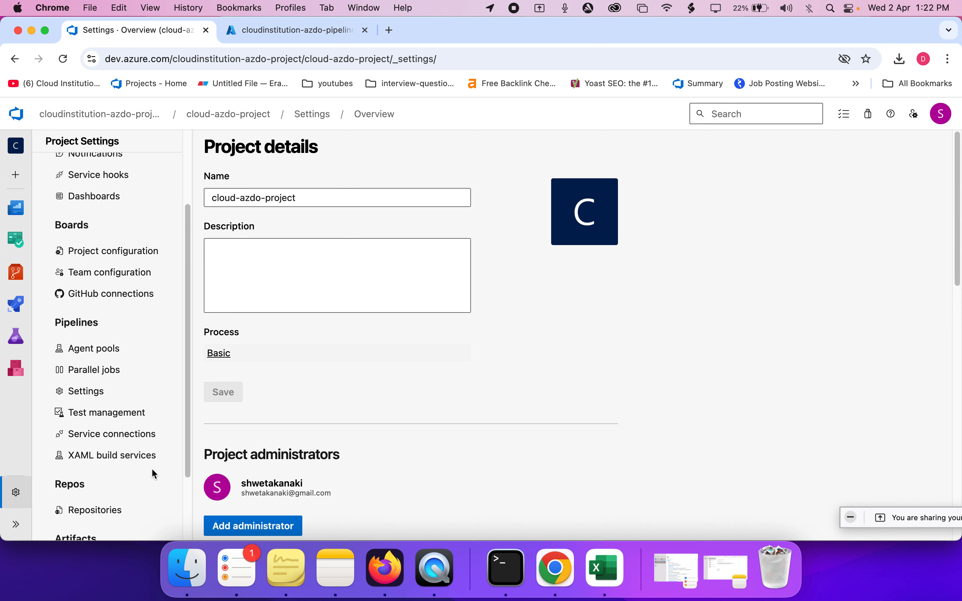
scroll(71, 436, up, 2)
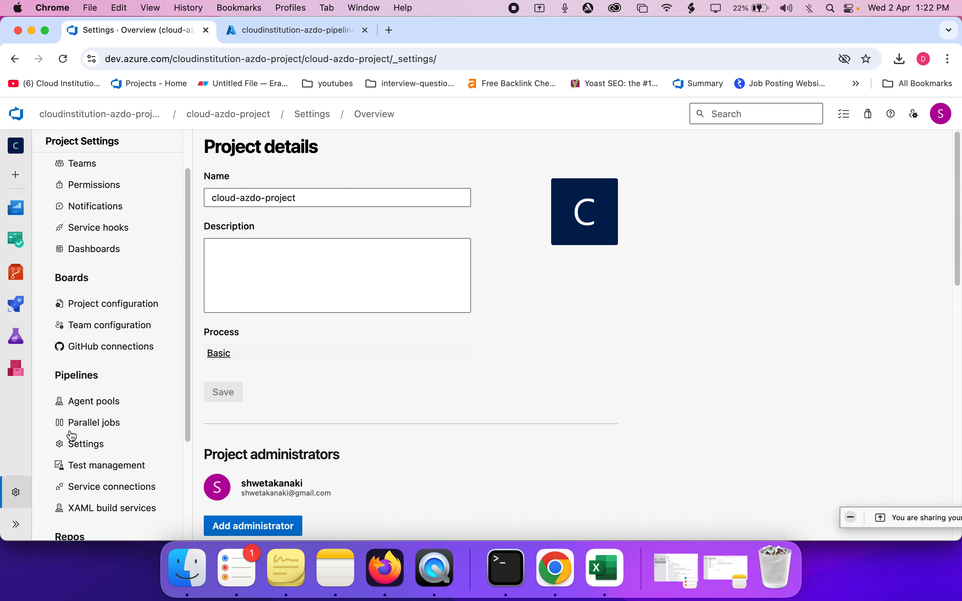
scroll(72, 436, down, 3)
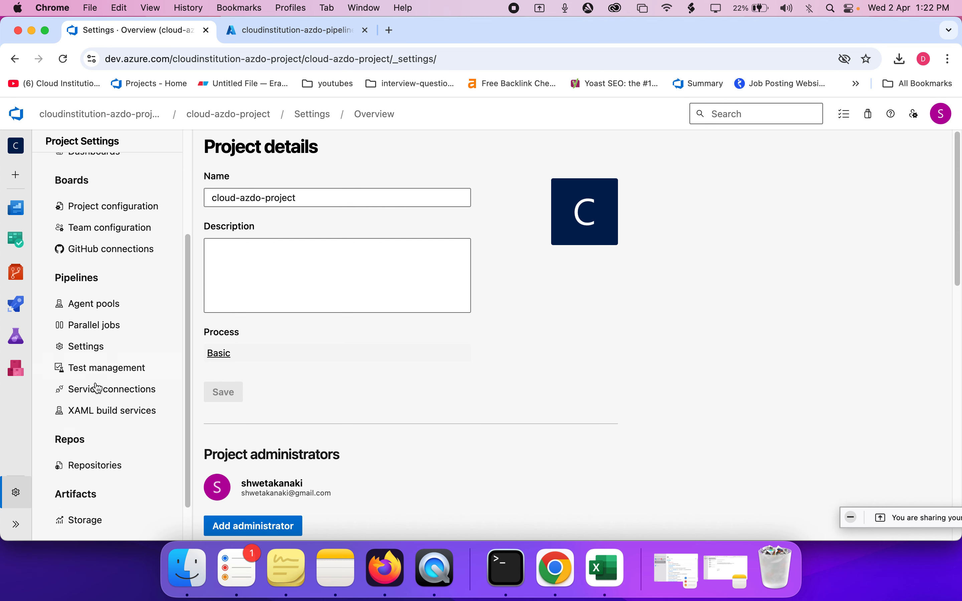
click(98, 396)
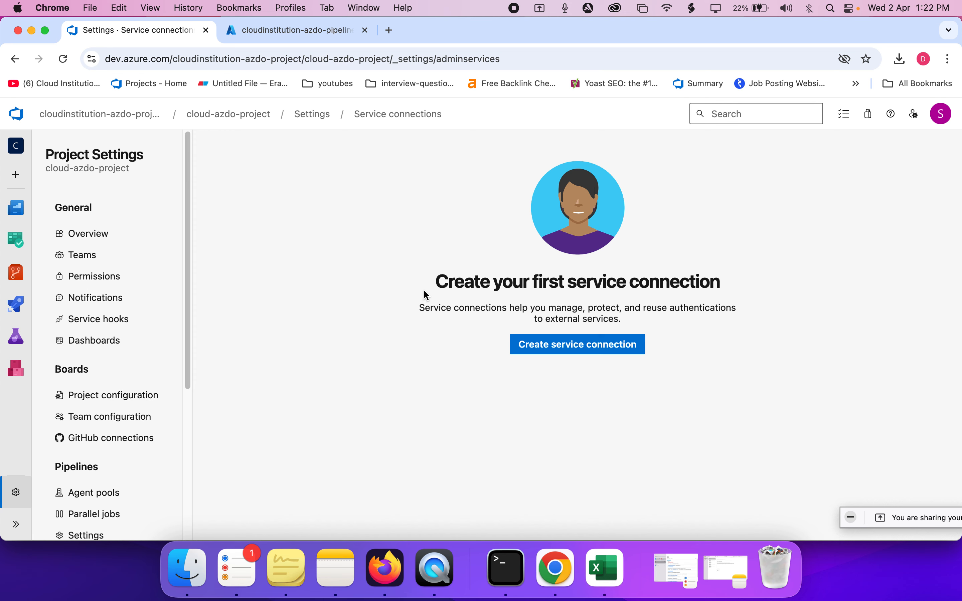
- Start creating the project's first service connection and look through the available connection types
drag(425, 295, 632, 307)
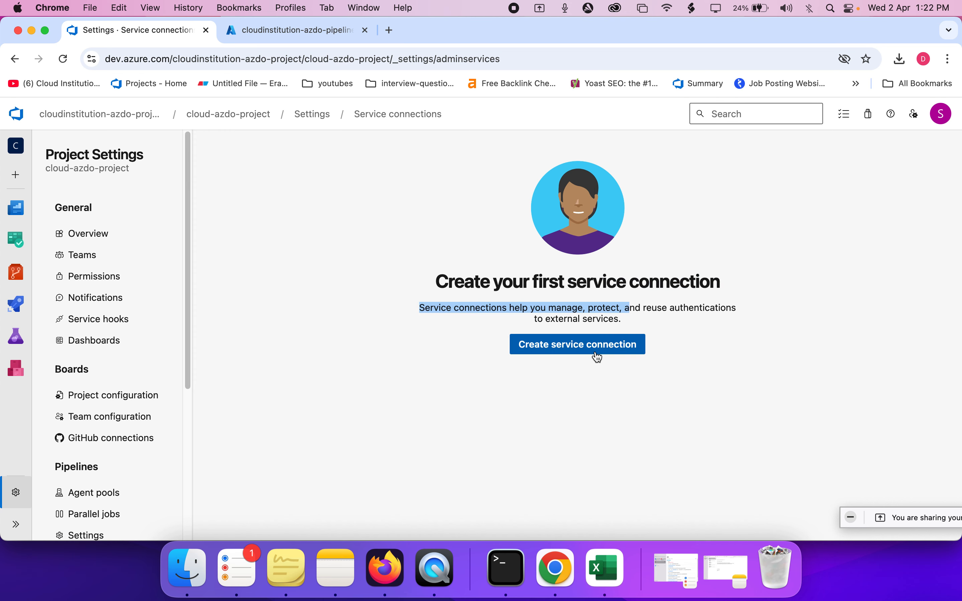
click(656, 304)
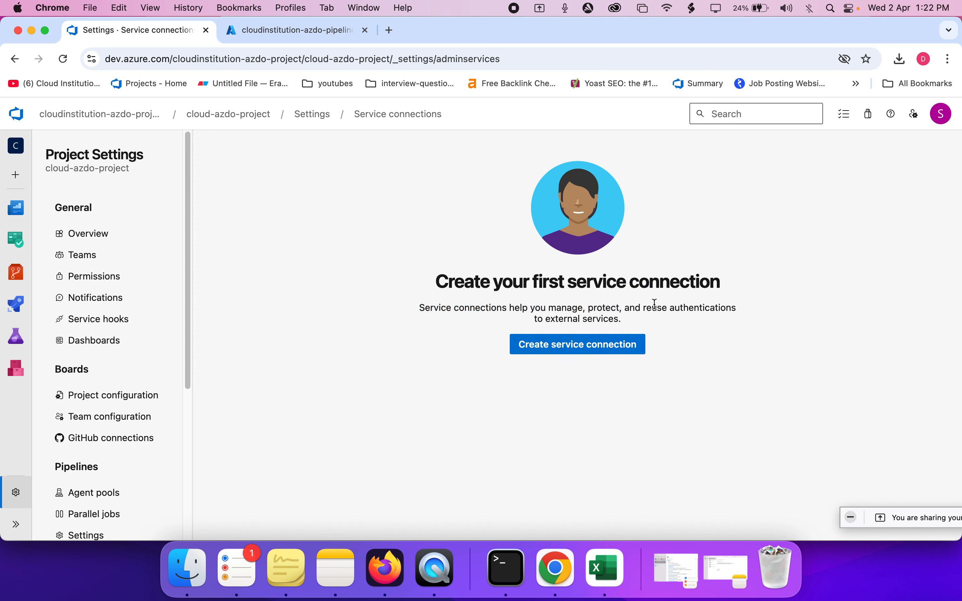
drag(653, 320, 428, 282)
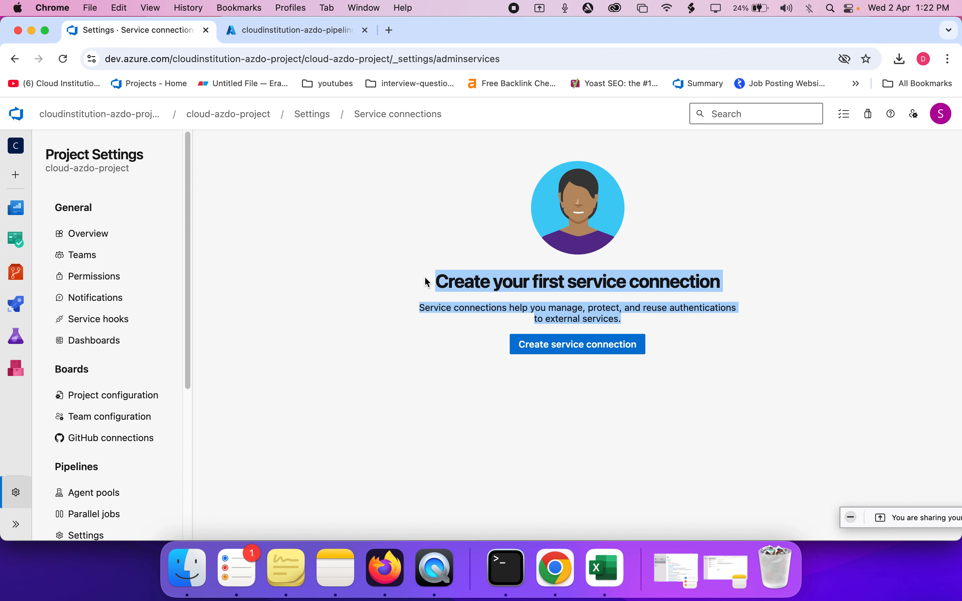
click(427, 282)
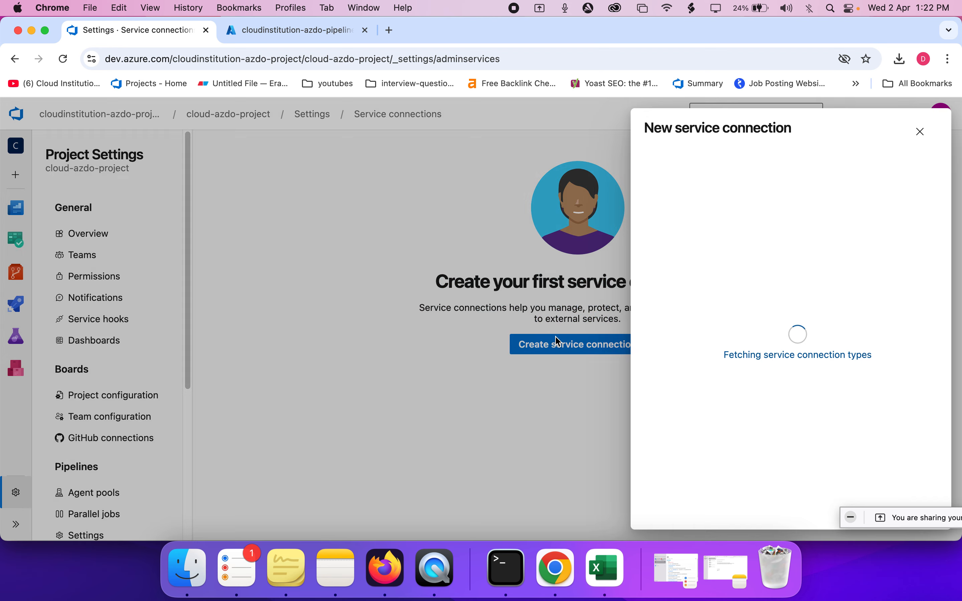
click(557, 341)
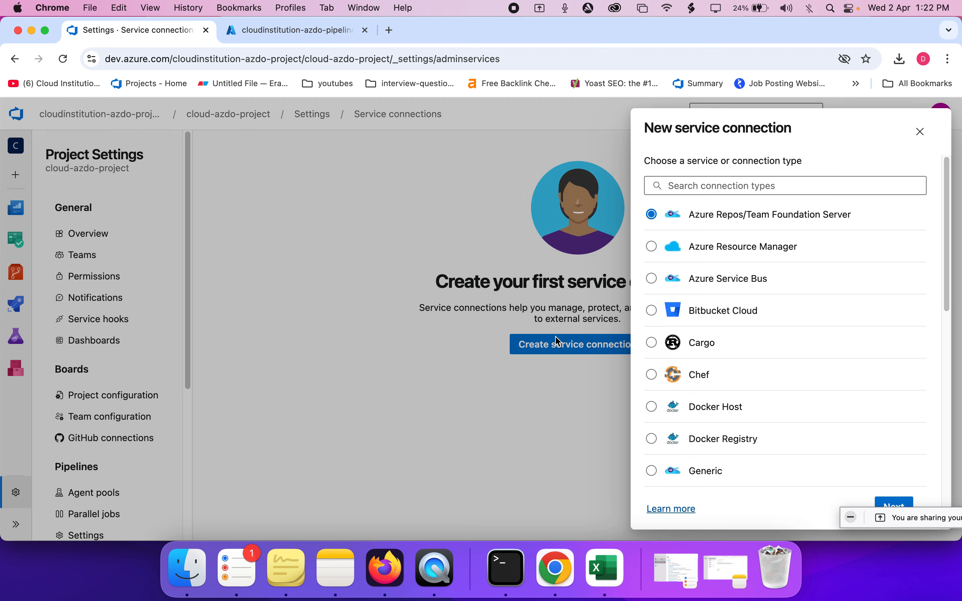
scroll(721, 294, down, 1)
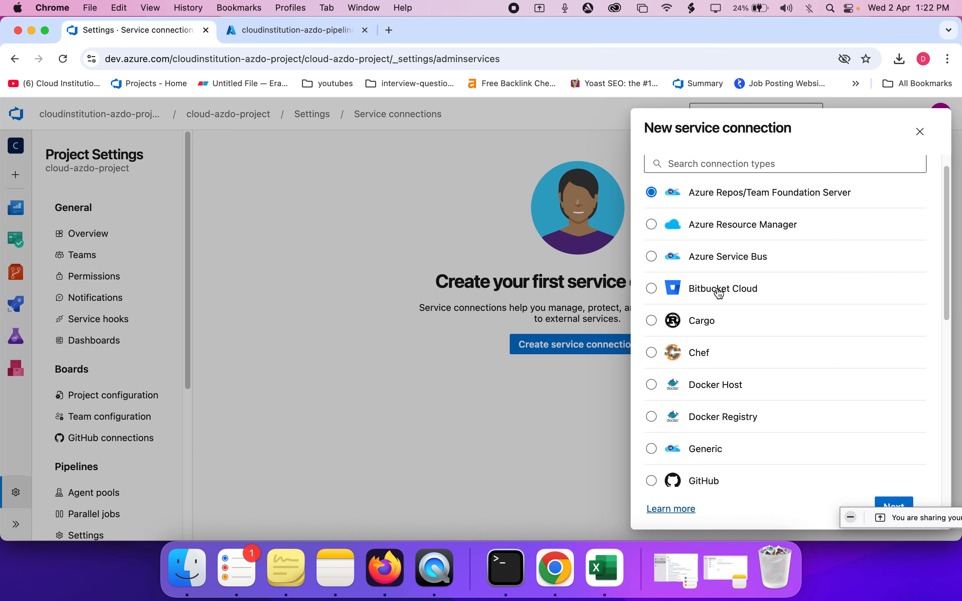
scroll(720, 294, down, 10)
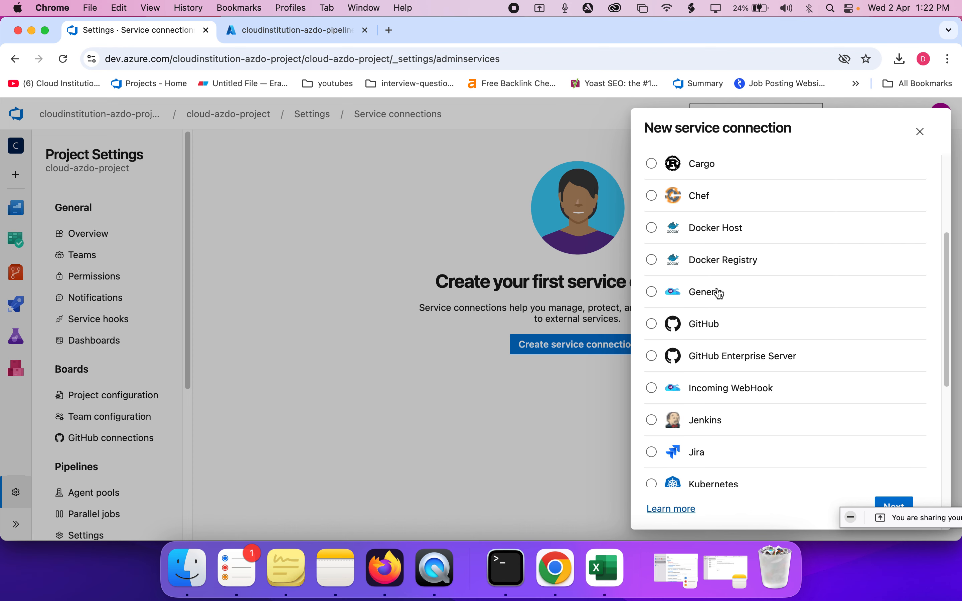
scroll(720, 294, down, 5)
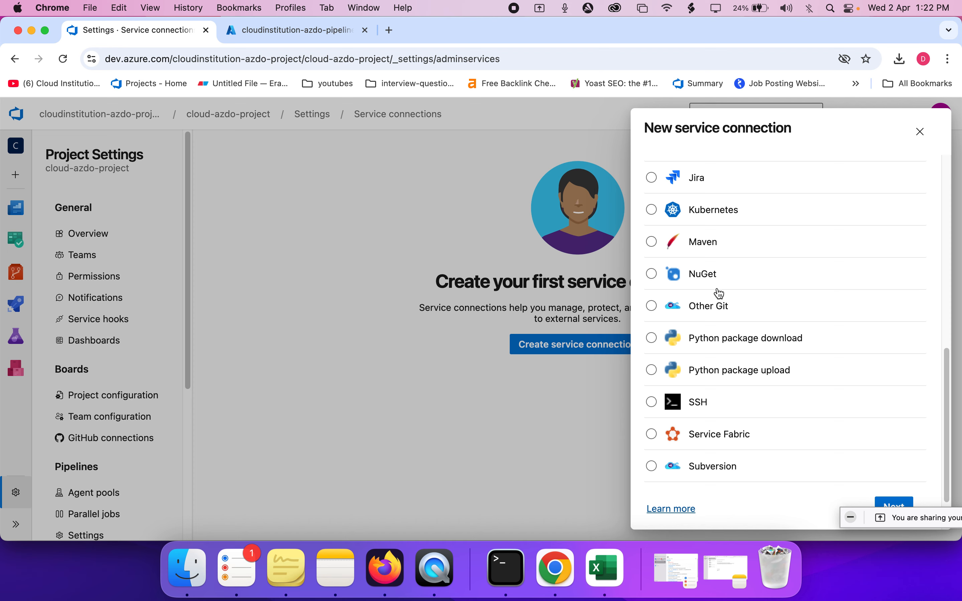
scroll(720, 309, up, 15)
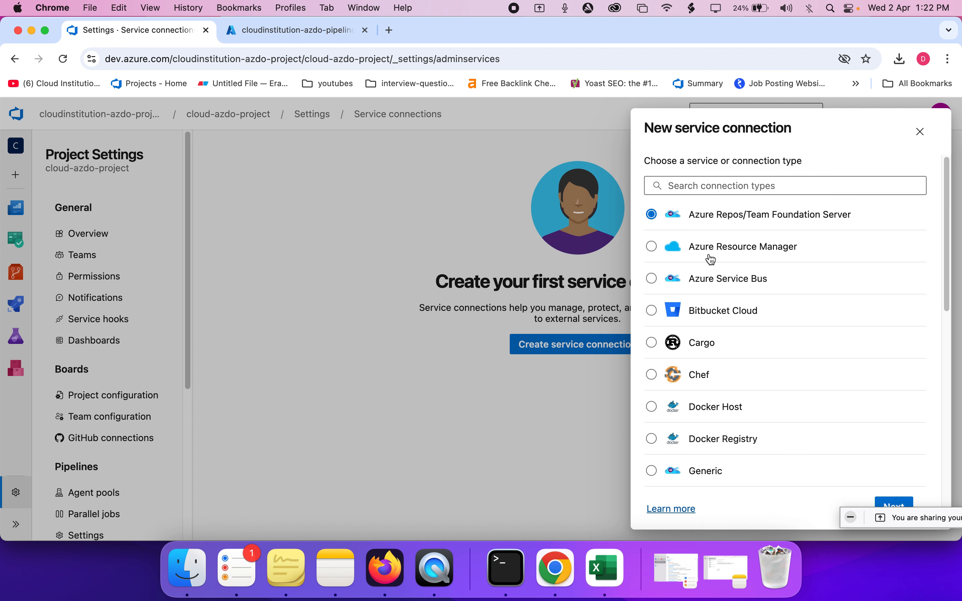
- Switch to the Eraser diagram in Firefox and draw an arrow from the Azure Devops portal box back to the Azure portal box beside App registration
click(378, 582)
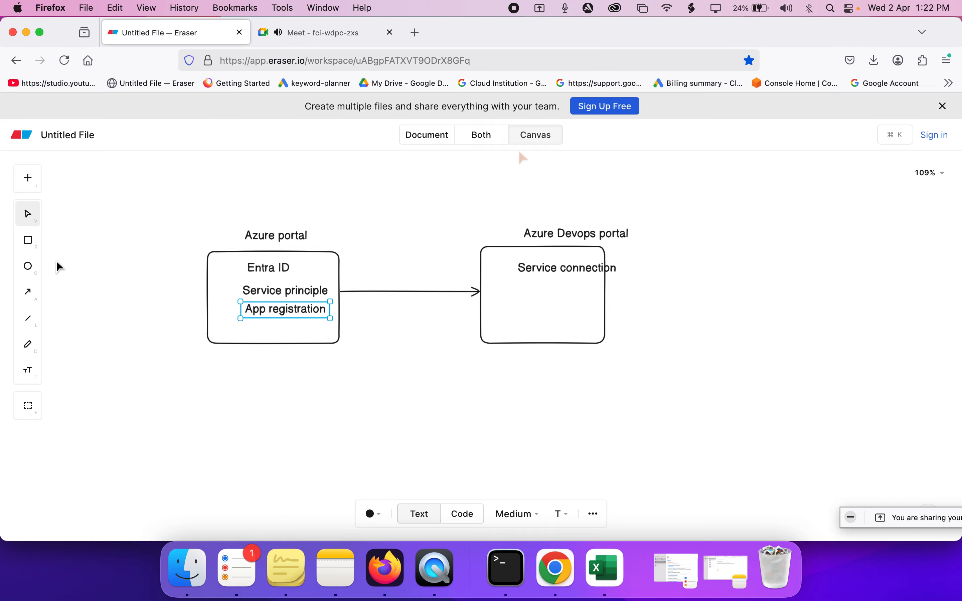
click(27, 292)
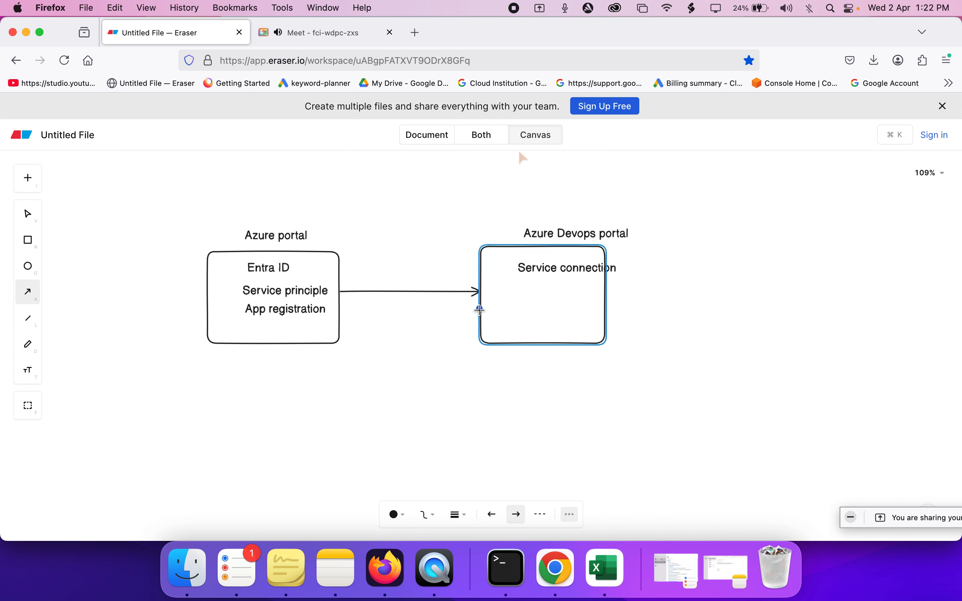
drag(481, 310, 340, 311)
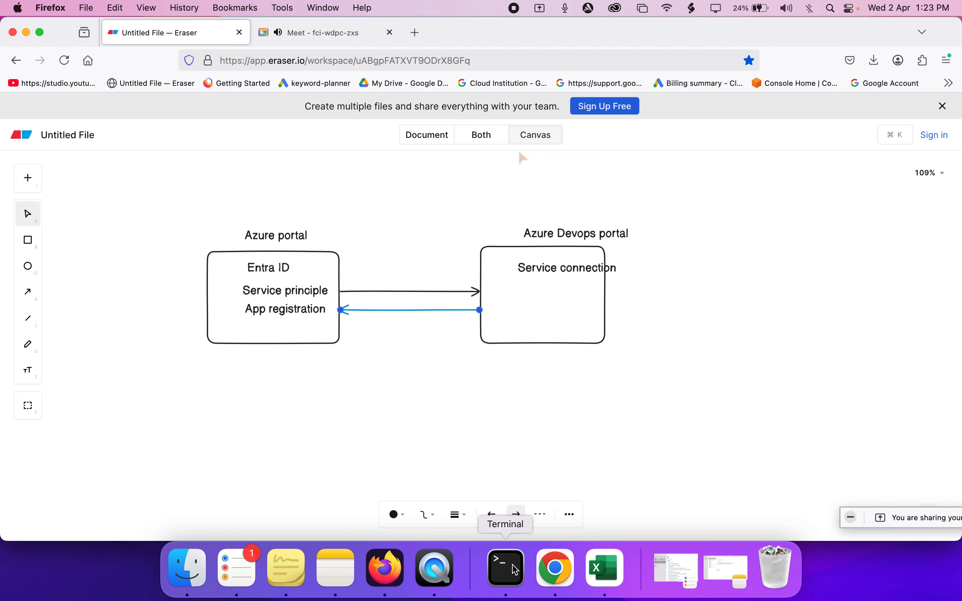
- Switch back to Azure DevOps in Chrome, choose Azure Resource Manager as the connection type and continue to its configuration form
click(564, 568)
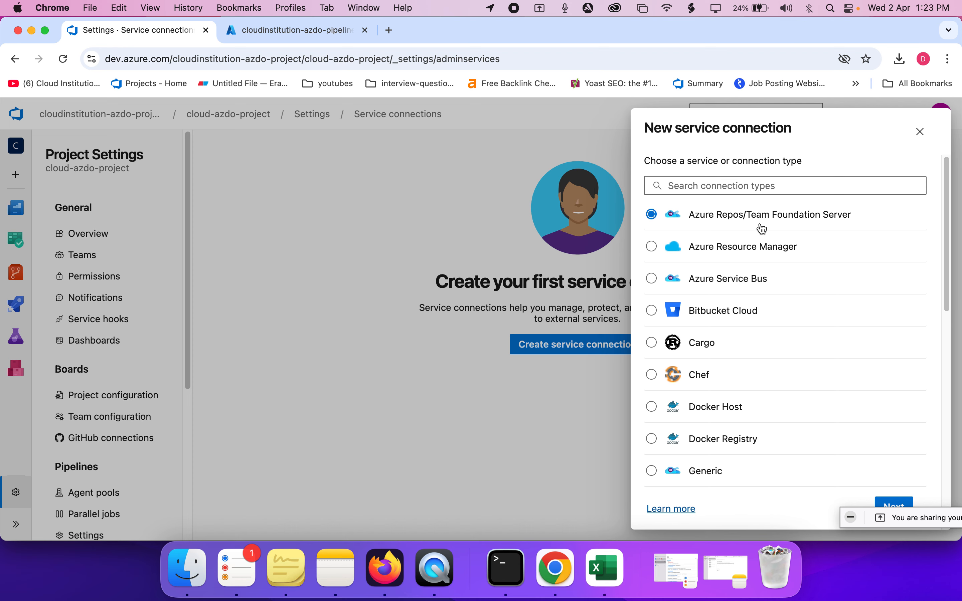
click(659, 250)
scroll(770, 257, down, 3)
scroll(771, 257, up, 3)
scroll(819, 266, down, 10)
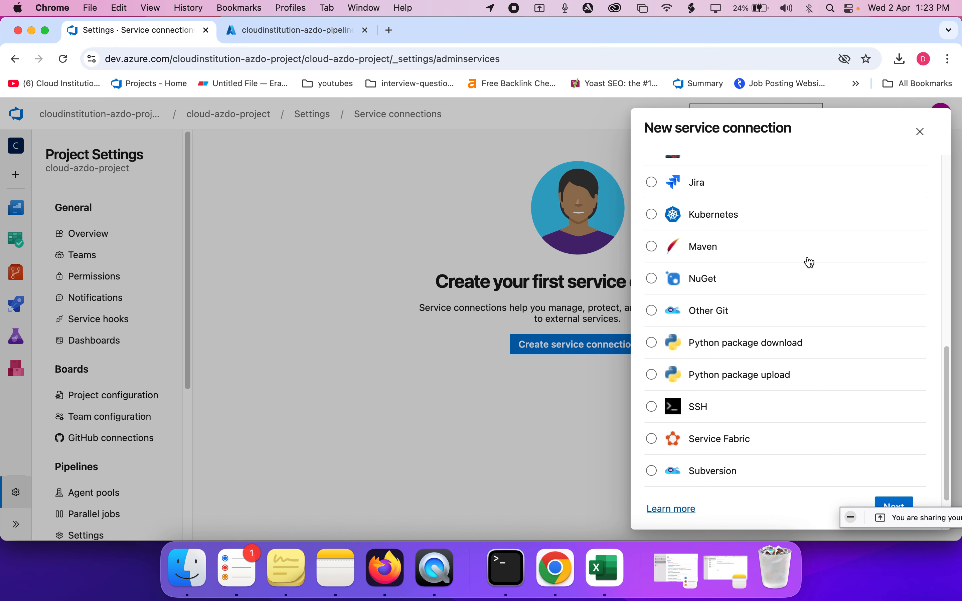
scroll(815, 256, up, 15)
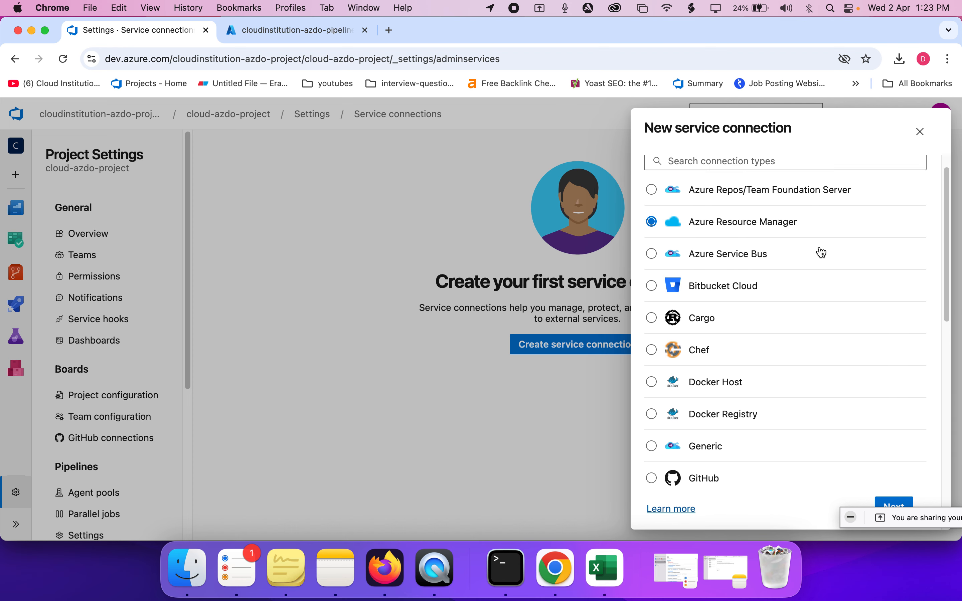
click(899, 507)
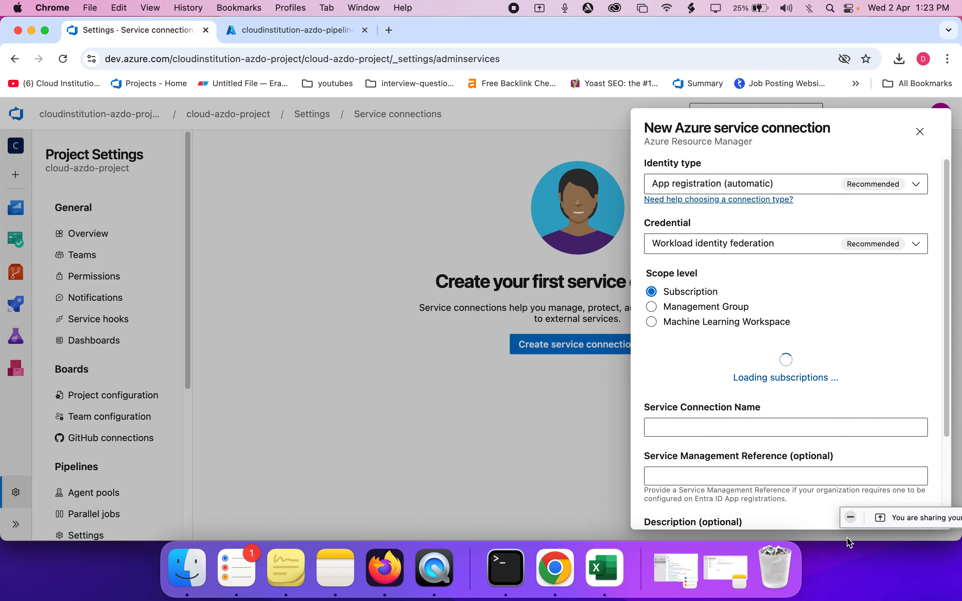
- Move the screen-sharing bar clear of the New Azure service connection form and return to the form to review its fields
mouse_move(872, 521)
mouse_down()
mouse_move(958, 598)
mouse_move(950, 595)
mouse_up()
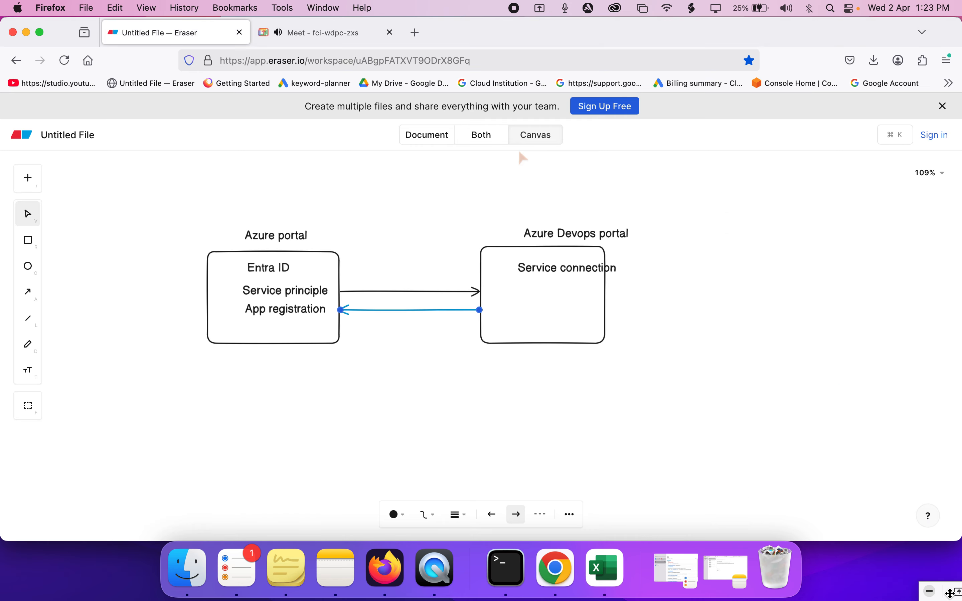
click(565, 570)
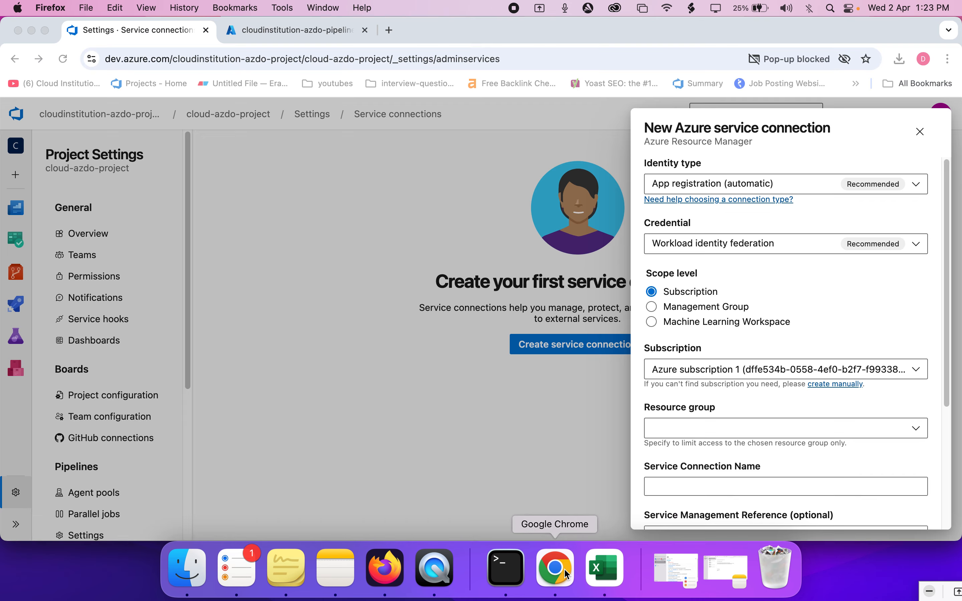
scroll(726, 343, down, 3)
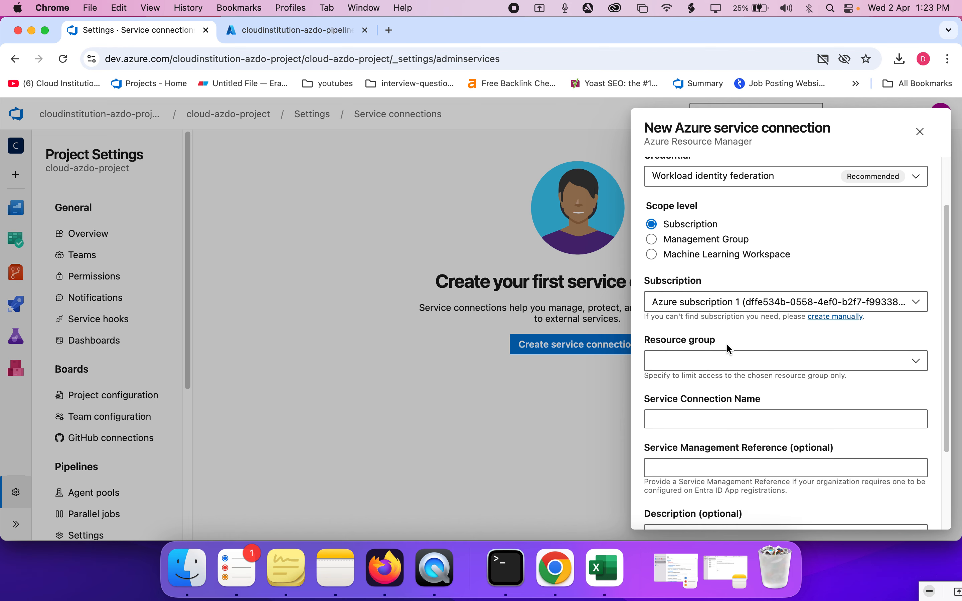
scroll(726, 349, up, 3)
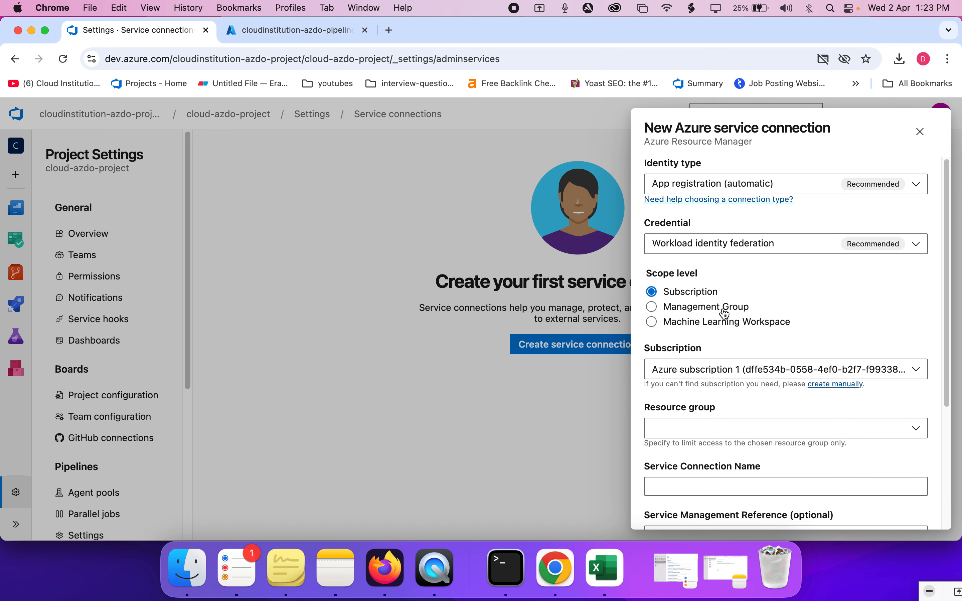
- Set the identity type to App registration or managed identity (manual) and the credential to Secret, and review the fields required for the connection
click(725, 190)
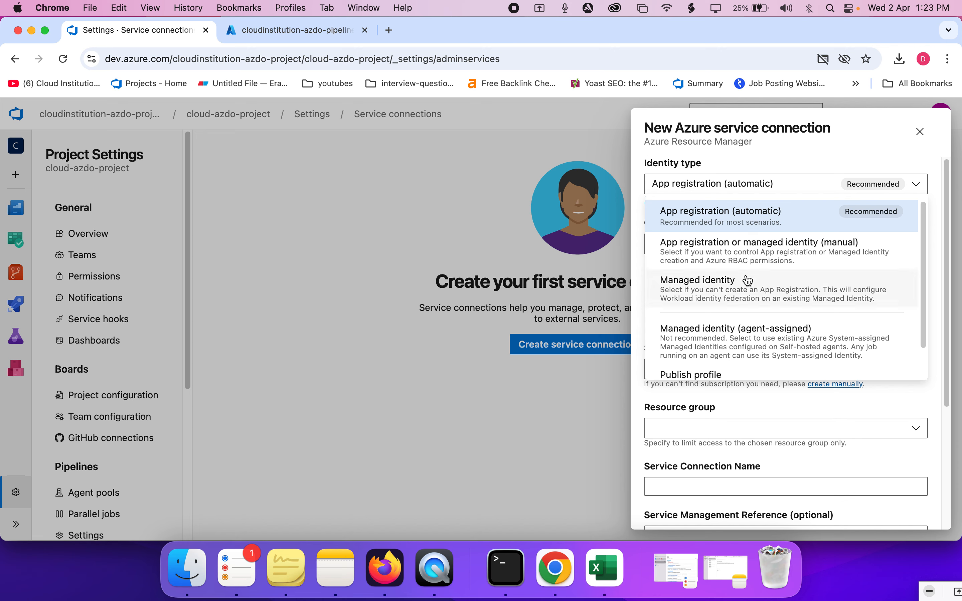
scroll(747, 279, down, 2)
scroll(747, 280, up, 2)
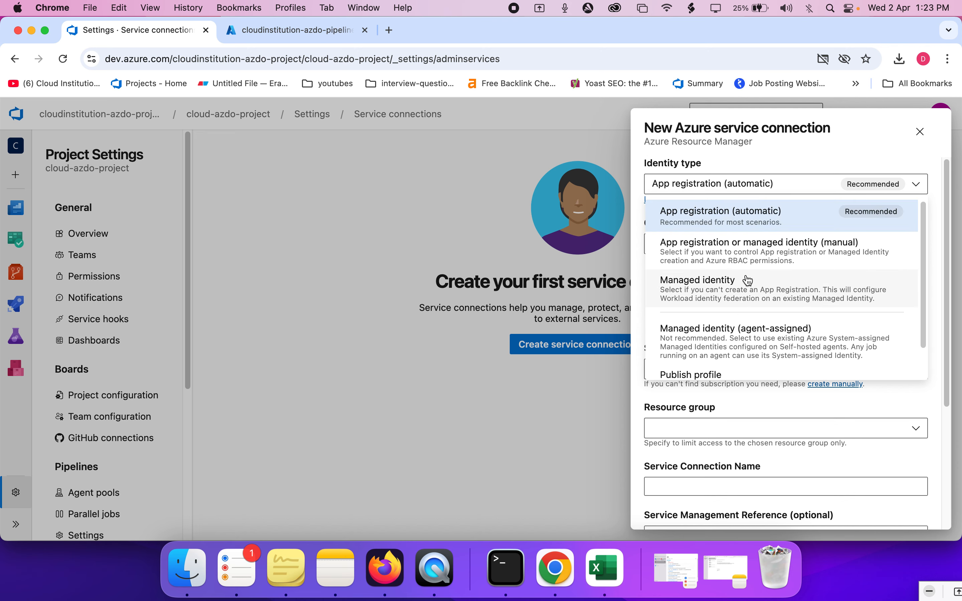
click(679, 255)
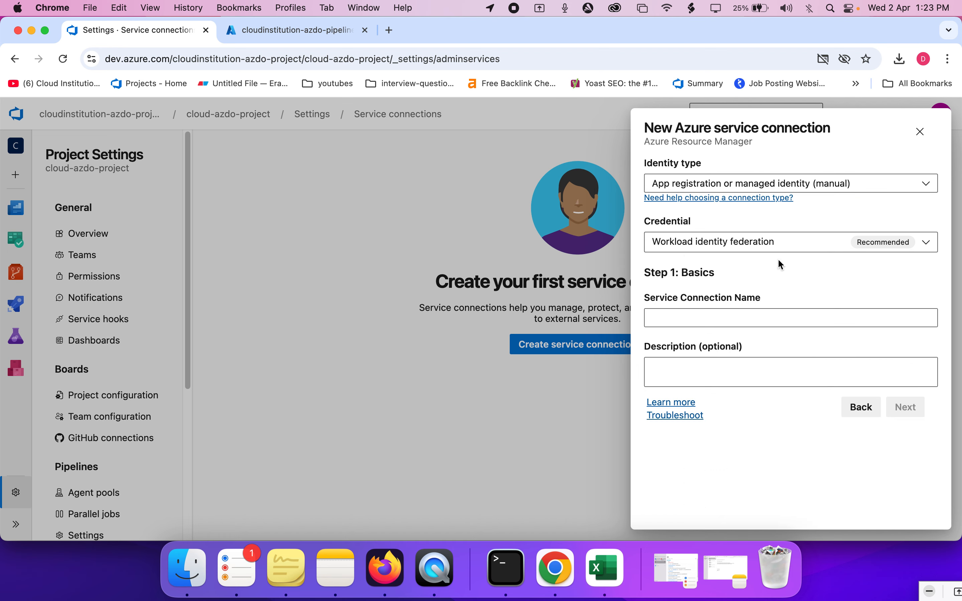
click(774, 249)
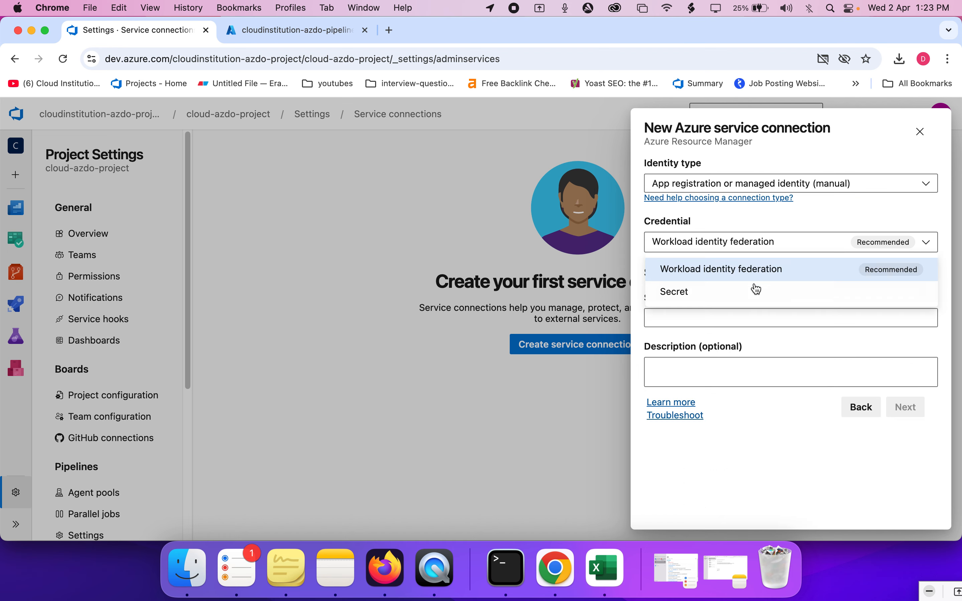
click(748, 299)
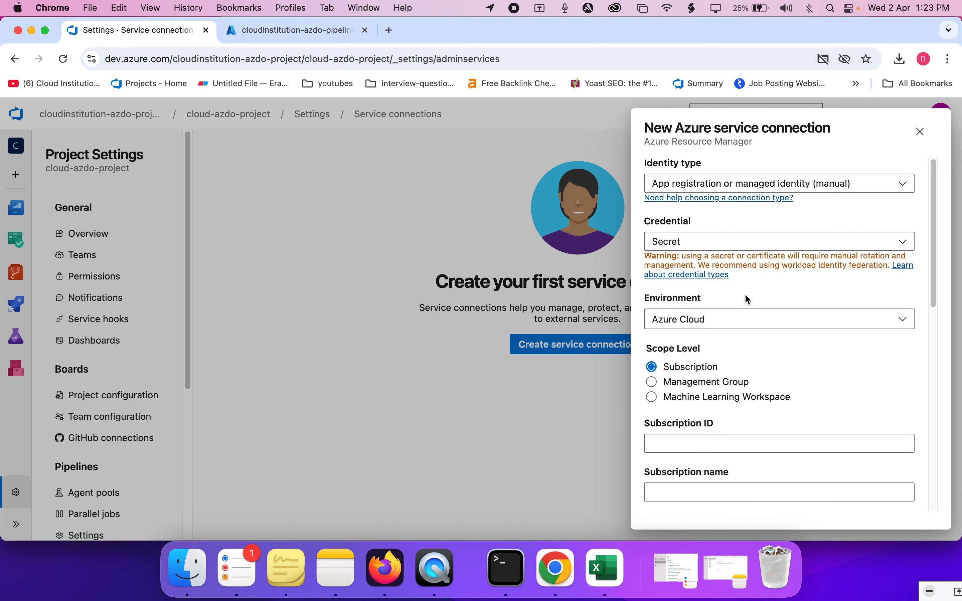
scroll(739, 286, down, 1)
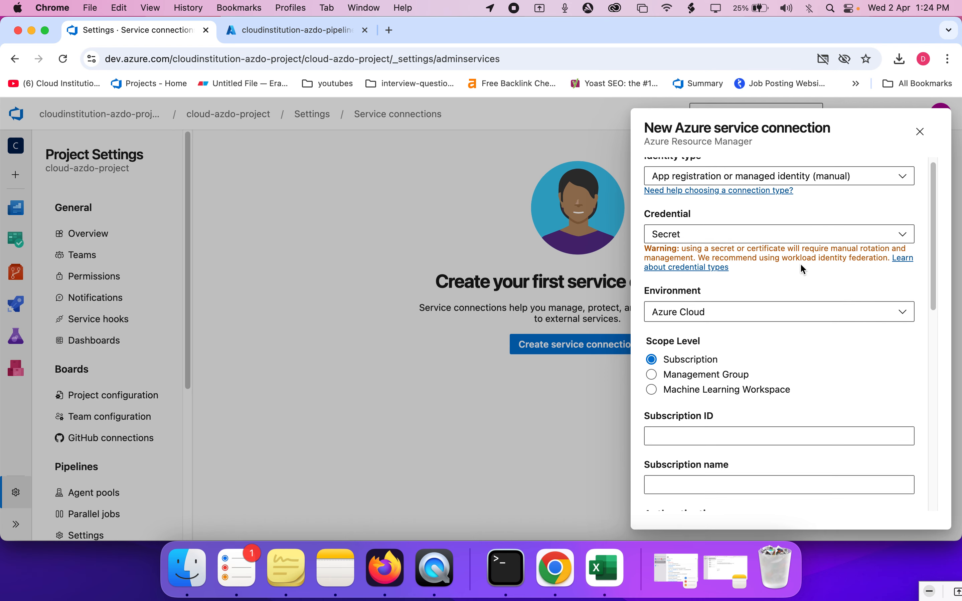
scroll(831, 278, up, 1)
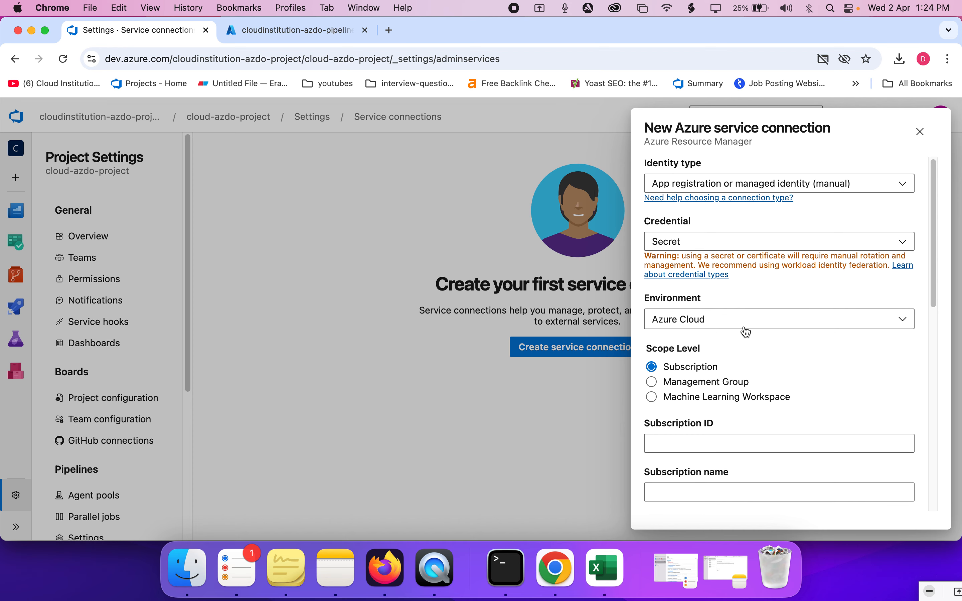
scroll(747, 332, down, 5)
scroll(745, 327, down, 2)
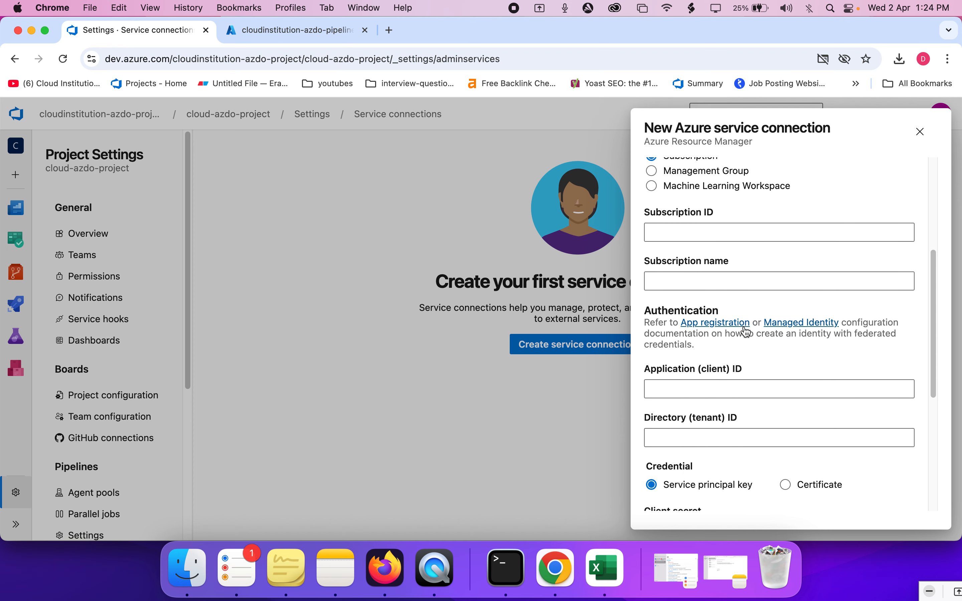
- Compare the fields of the New Azure service connection form with the client and tenant IDs on the cloudinstitution-azdo-pipeline app registration overview
scroll(743, 330, up, 3)
scroll(743, 325, up, 1)
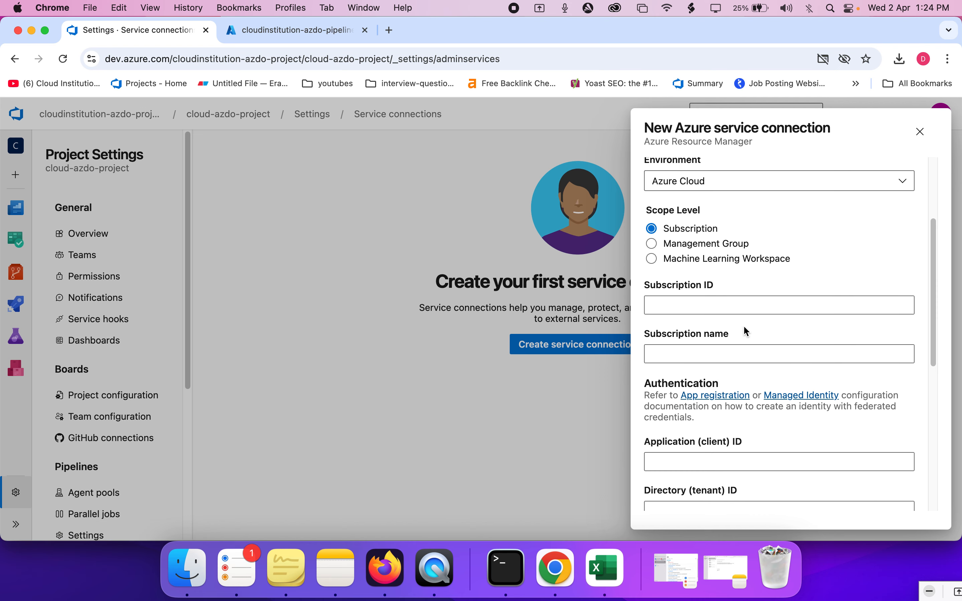
scroll(715, 262, up, 1)
scroll(715, 264, up, 1)
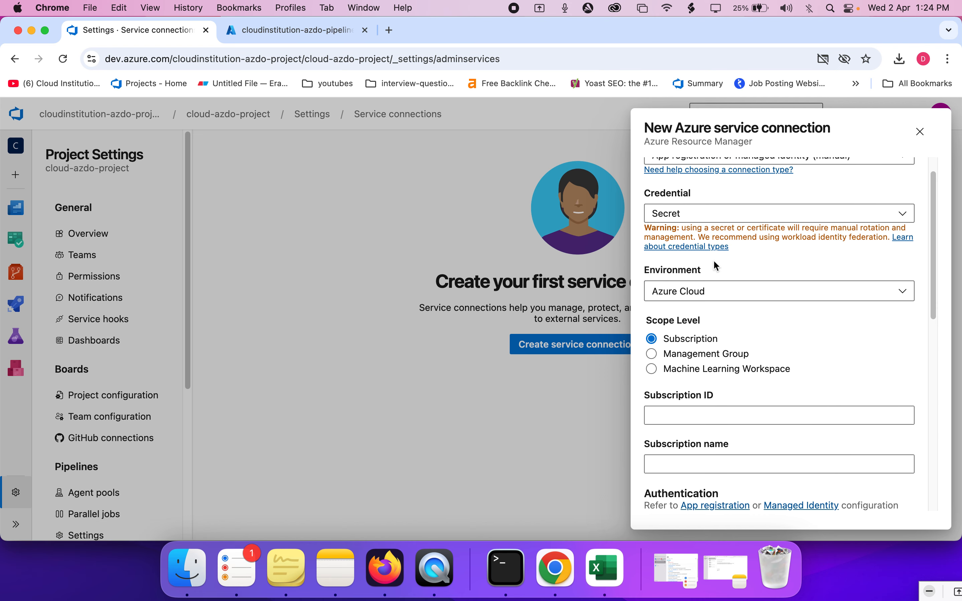
click(259, 31)
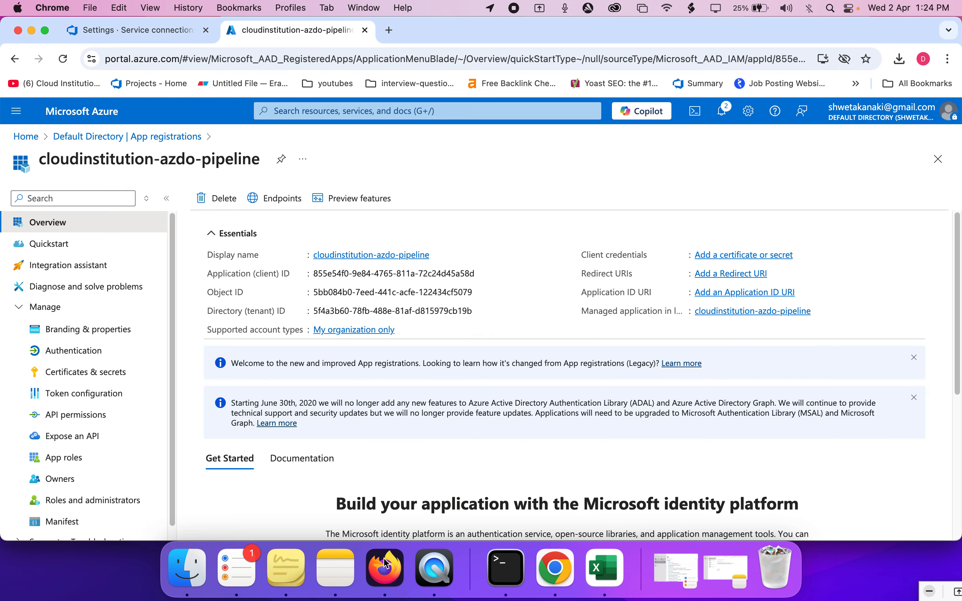
click(165, 29)
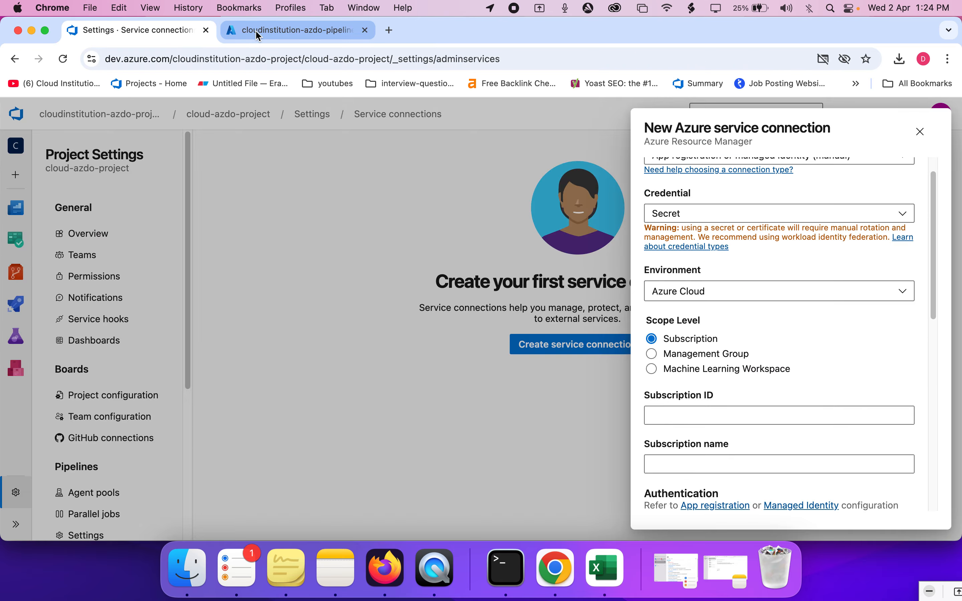
click(258, 35)
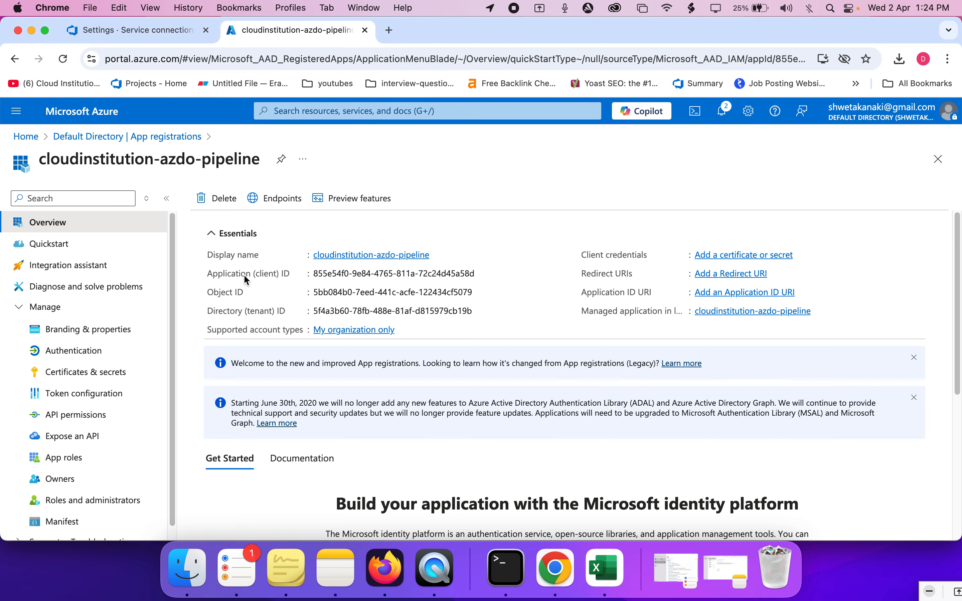
drag(206, 274, 482, 335)
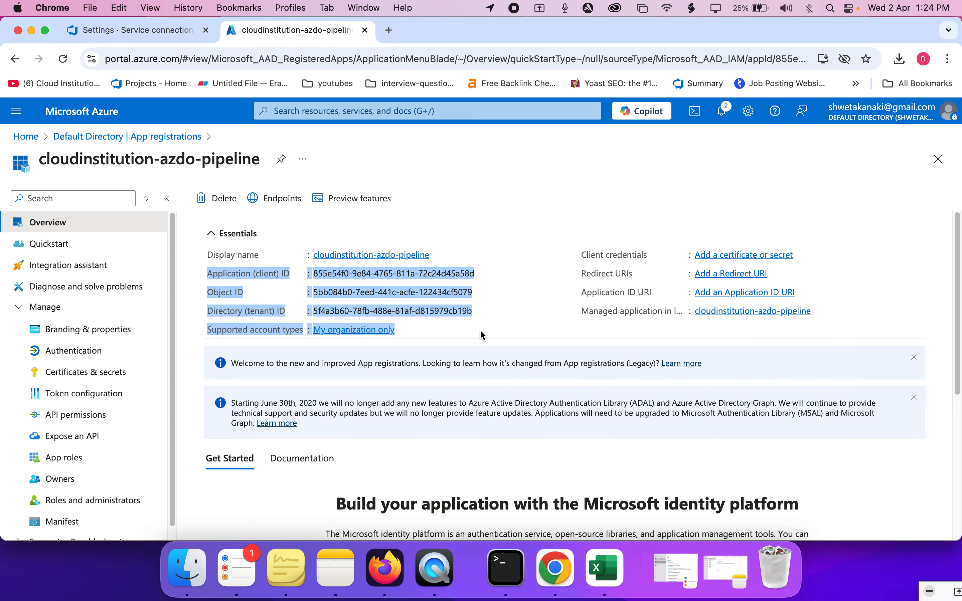
click(483, 336)
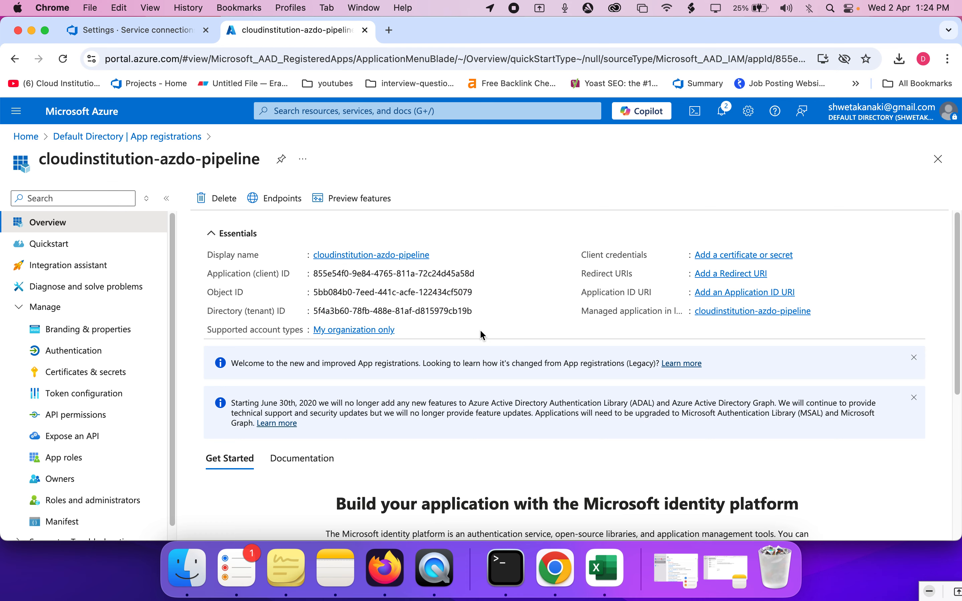
- Return to the New Azure service connection form and choose Azure Cloud as the environment
click(149, 32)
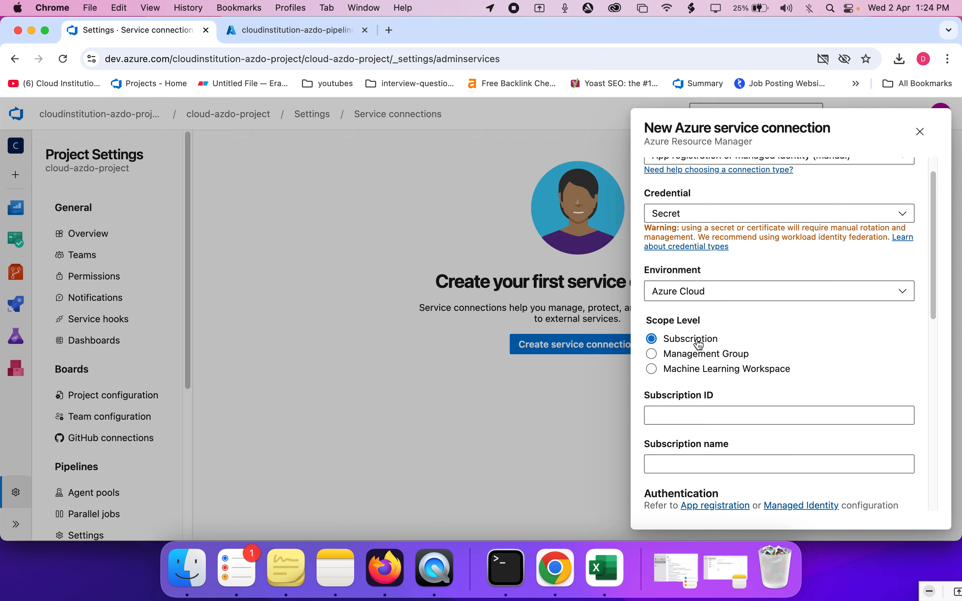
click(682, 298)
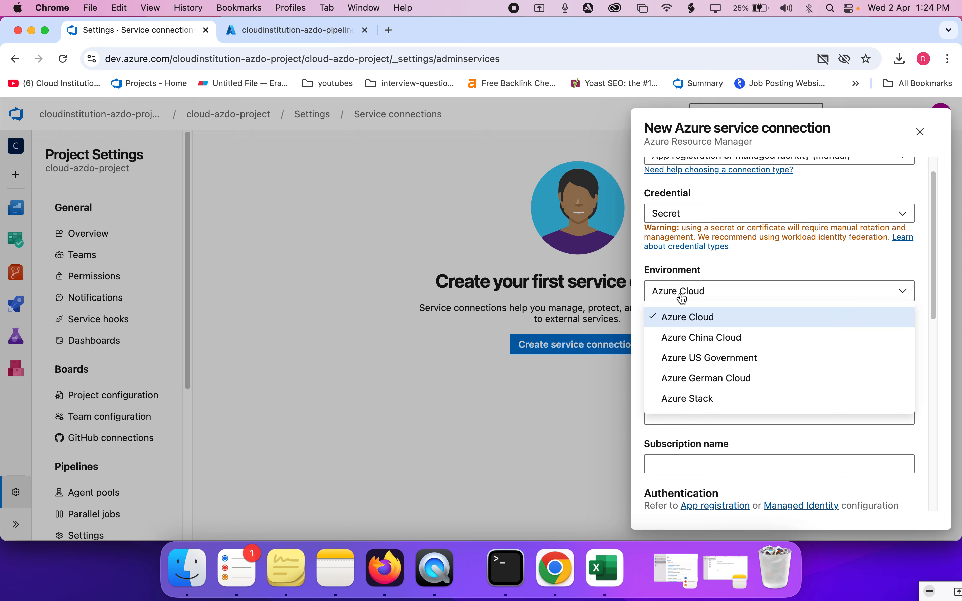
click(696, 324)
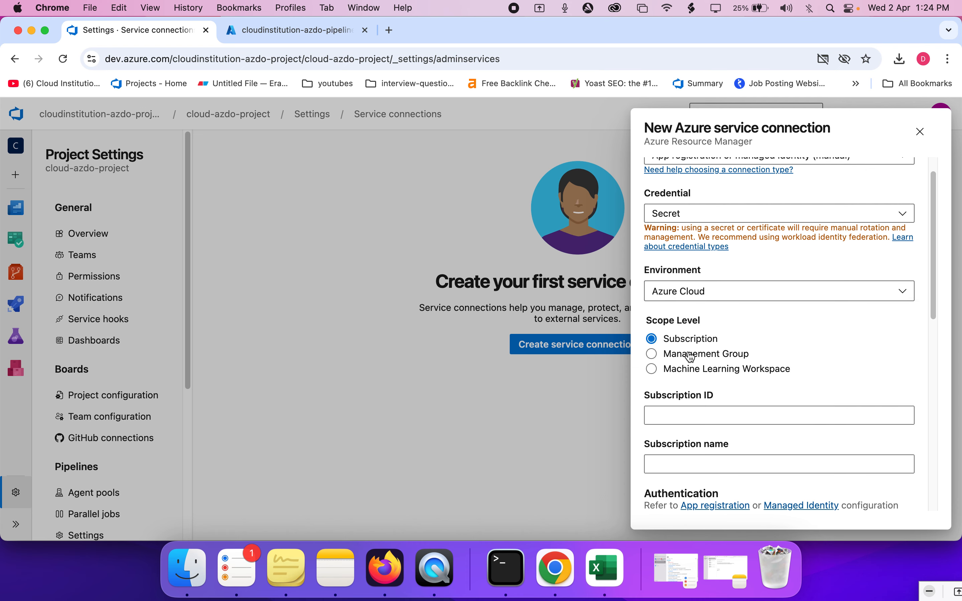
- Open the Azure portal home page in a separate browser tab and go to its Subscriptions list
click(276, 34)
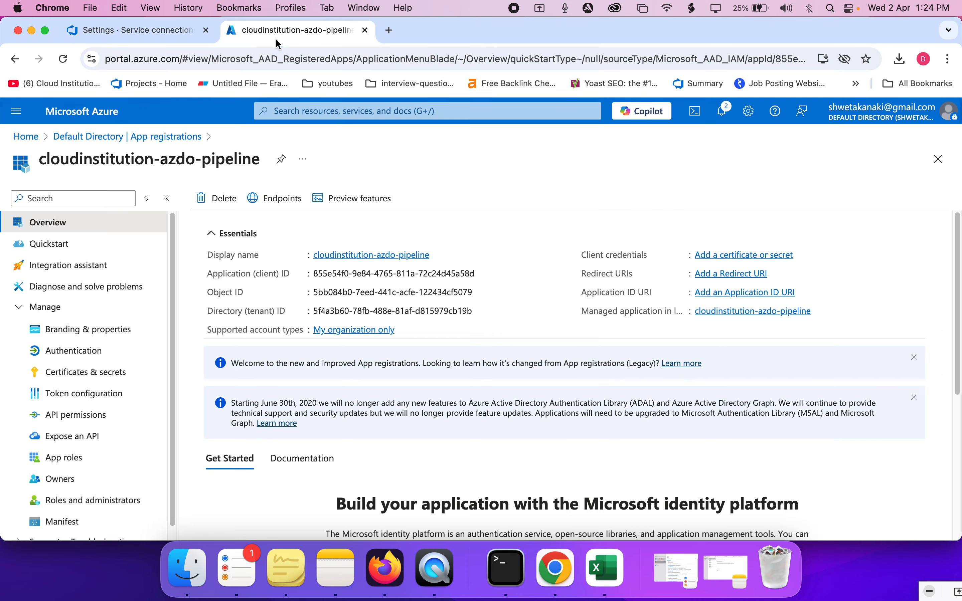
super+click(41, 140)
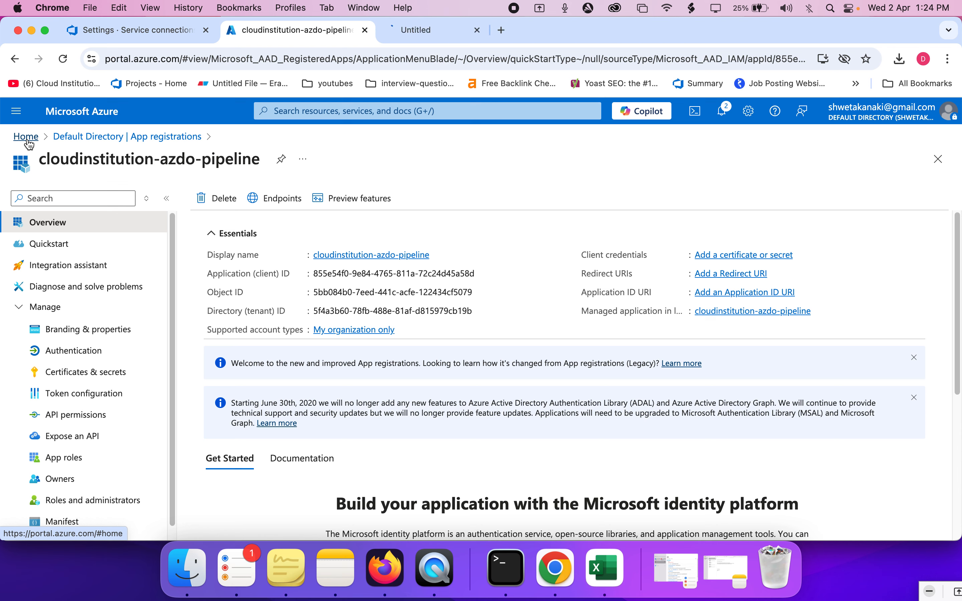
key(super+f)
text(subn)
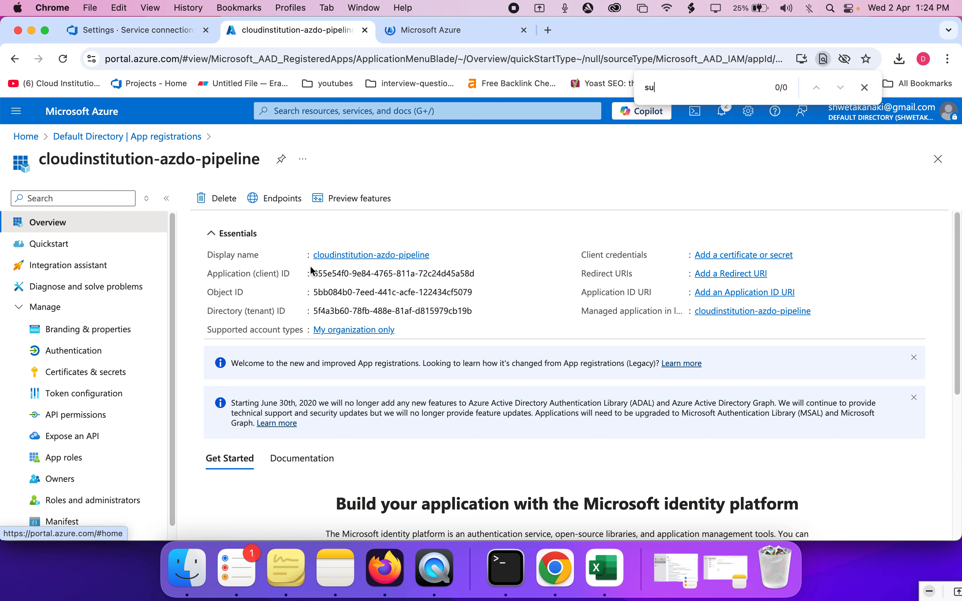
key(BackSpace)
text(scrip)
key(BackSpace)
key(BackSpace)
click(406, 33)
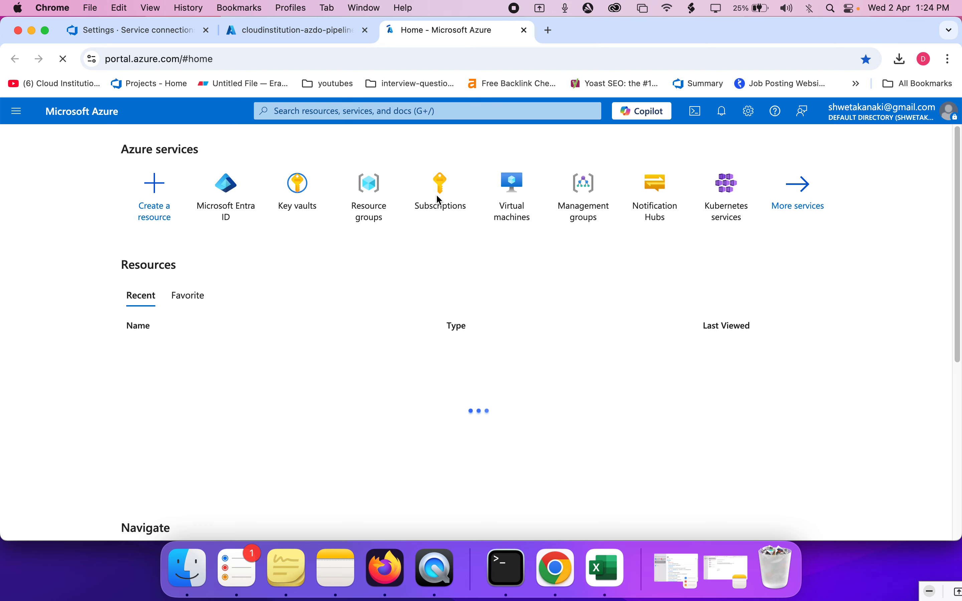
mouse_move(440, 201)
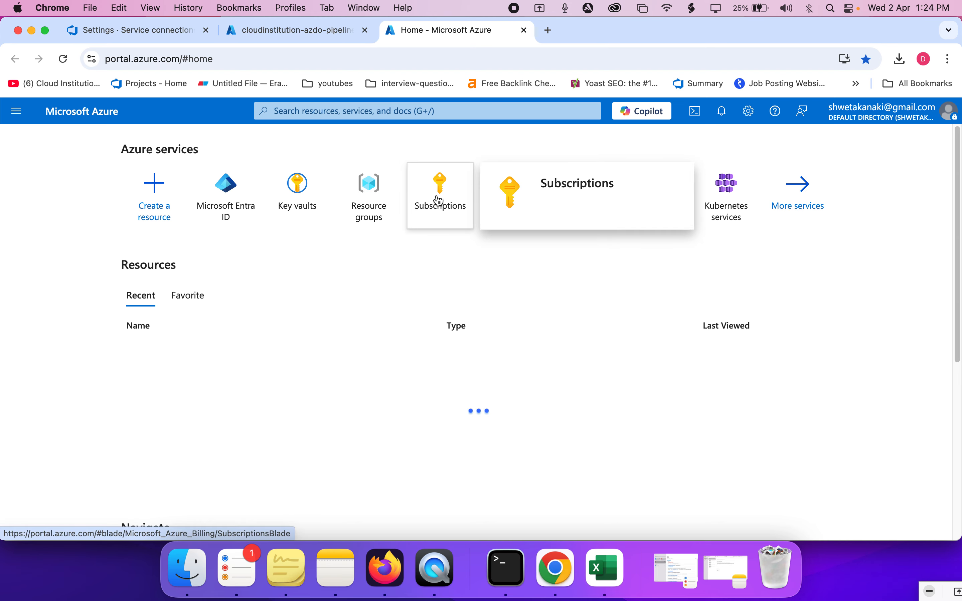
click(441, 199)
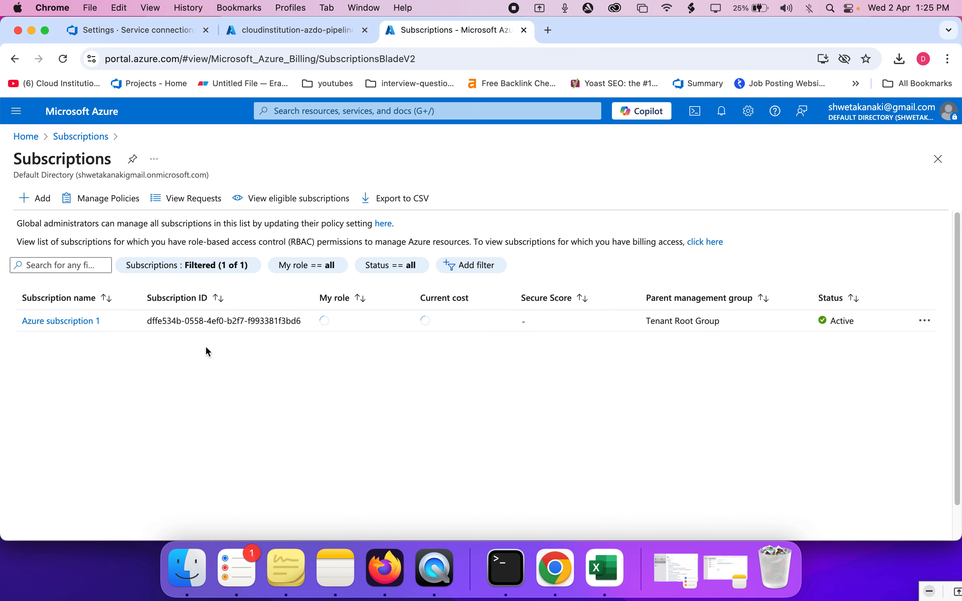
- Copy the subscription ID of Azure subscription 1 into the Subscription ID field of the service connection form
triple_click(151, 321)
key(super+c)
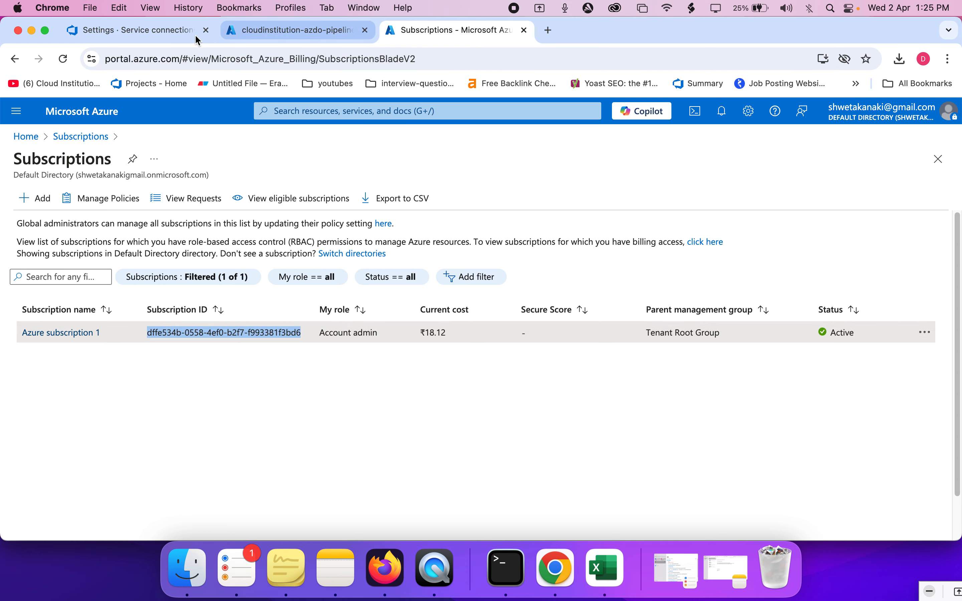
click(161, 33)
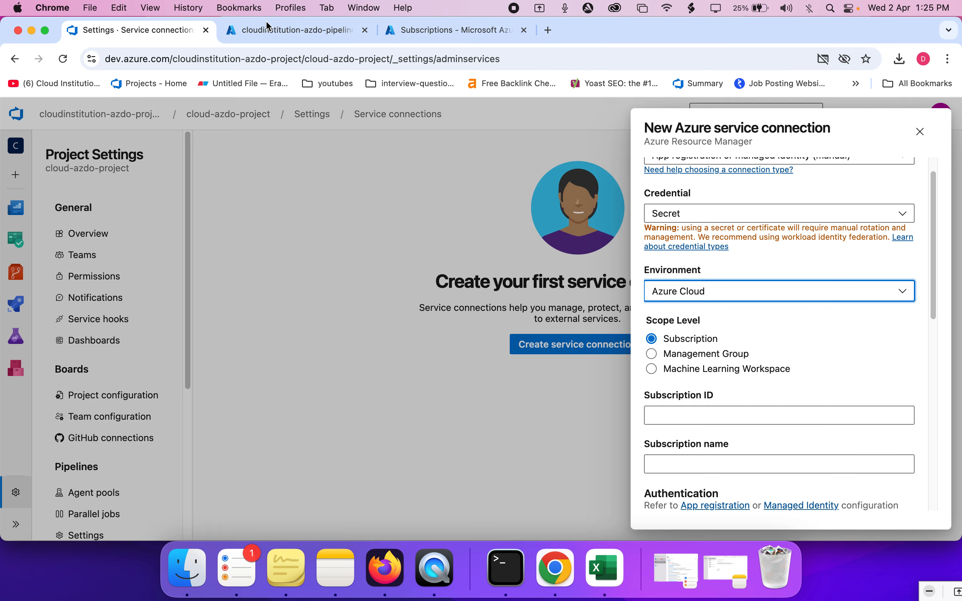
click(703, 416)
key(super+v)
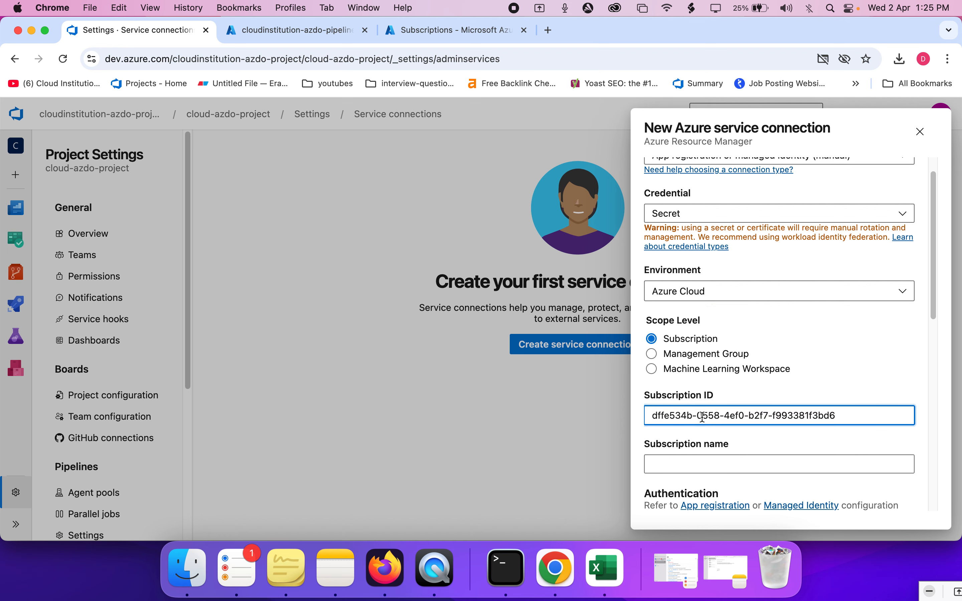
- Copy the name Azure subscription 1 from the Subscriptions list into the service connection form's Subscription name field
scroll(703, 417, down, 3)
click(689, 391)
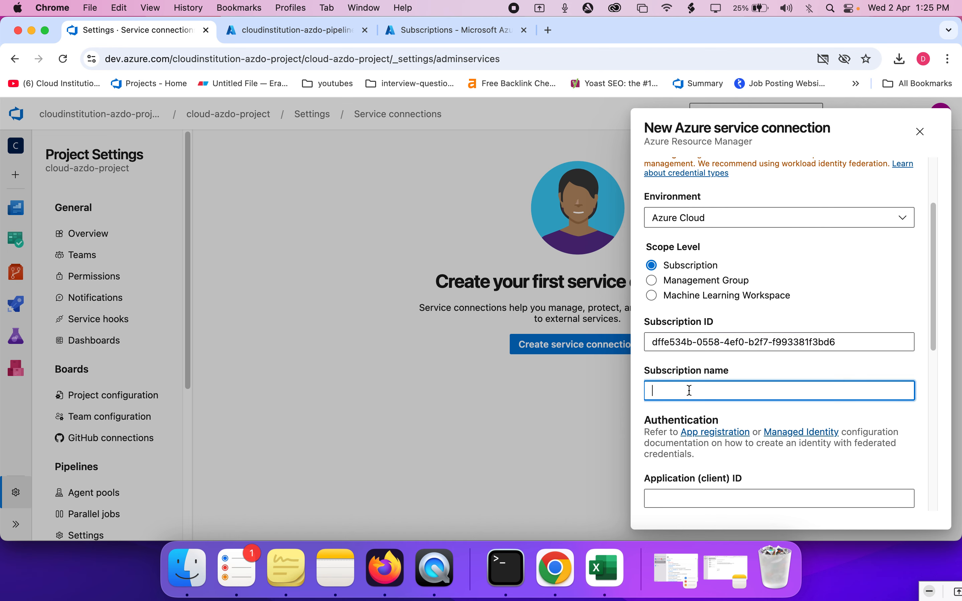
click(294, 30)
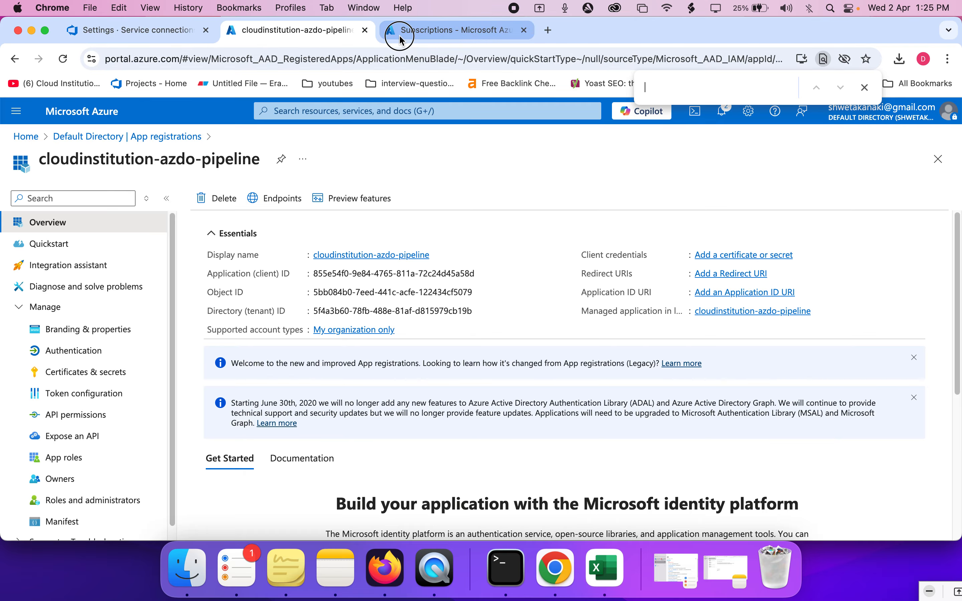
click(399, 35)
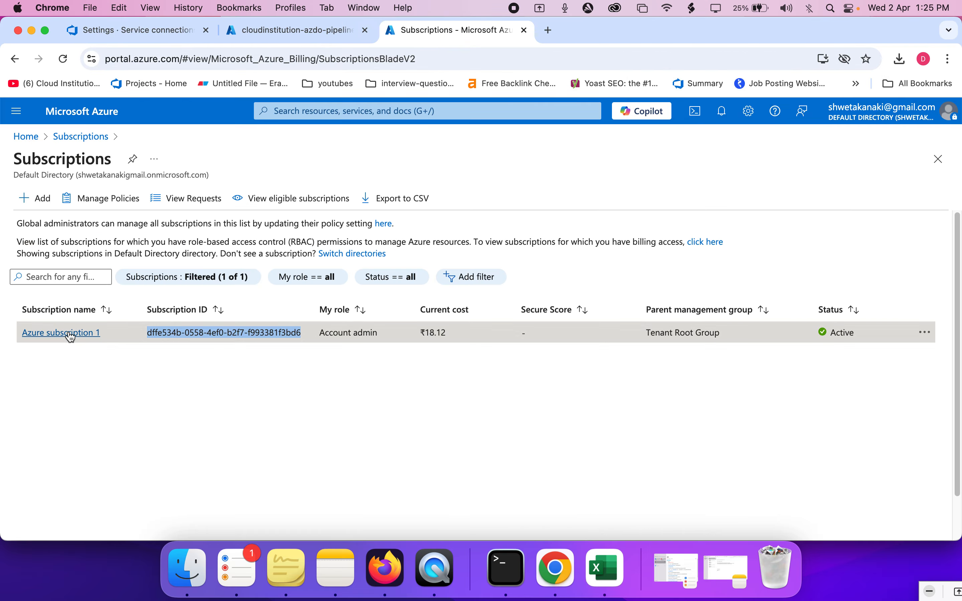
click(110, 334)
drag(110, 334, 19, 332)
key(super+c)
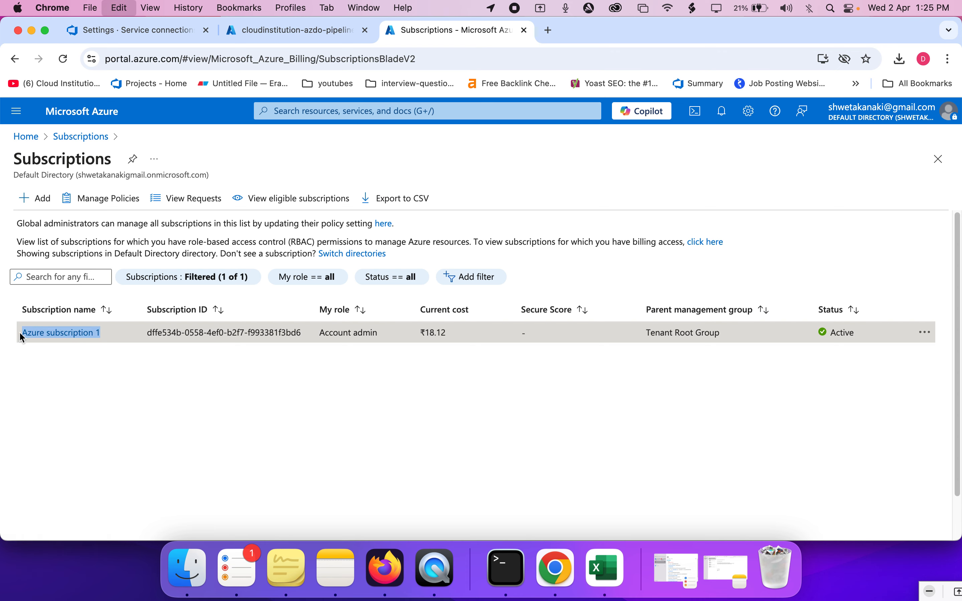
click(158, 35)
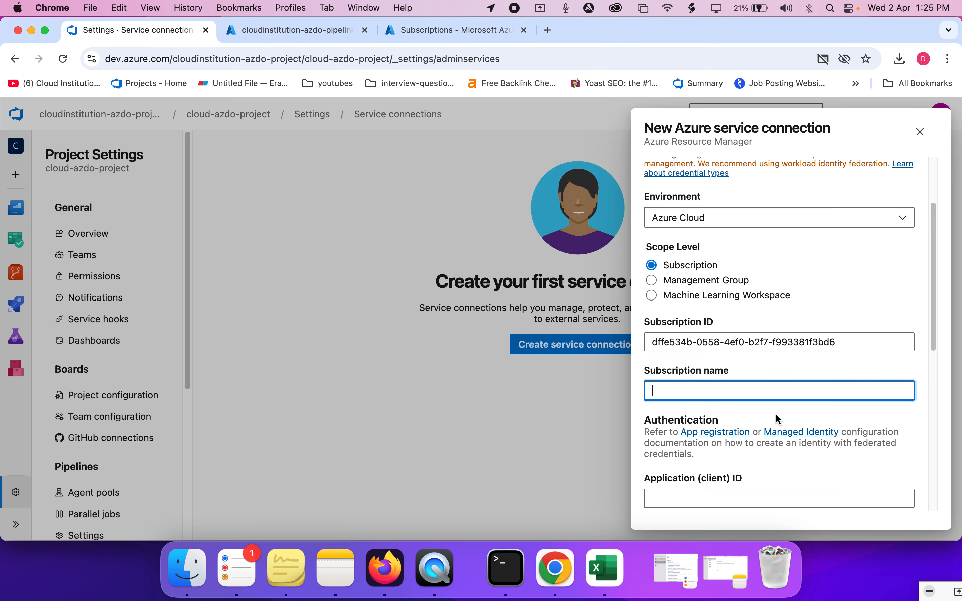
key(super+v)
- Copy the Application (client) ID from the cloudinstitution-azdo-pipeline app registration into the matching field of the service connection form
scroll(731, 393, up, 2)
scroll(730, 393, down, 5)
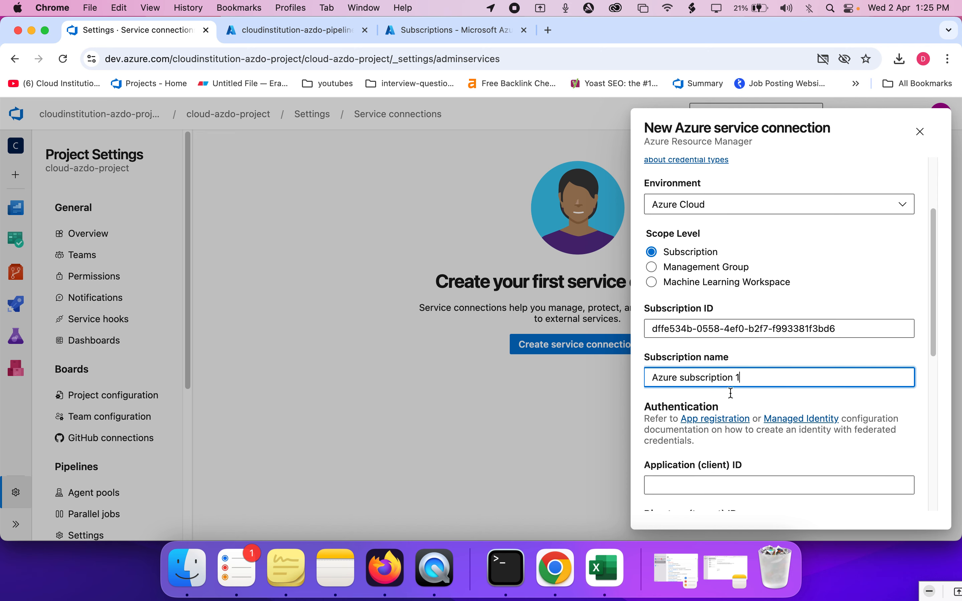
scroll(730, 393, down, 4)
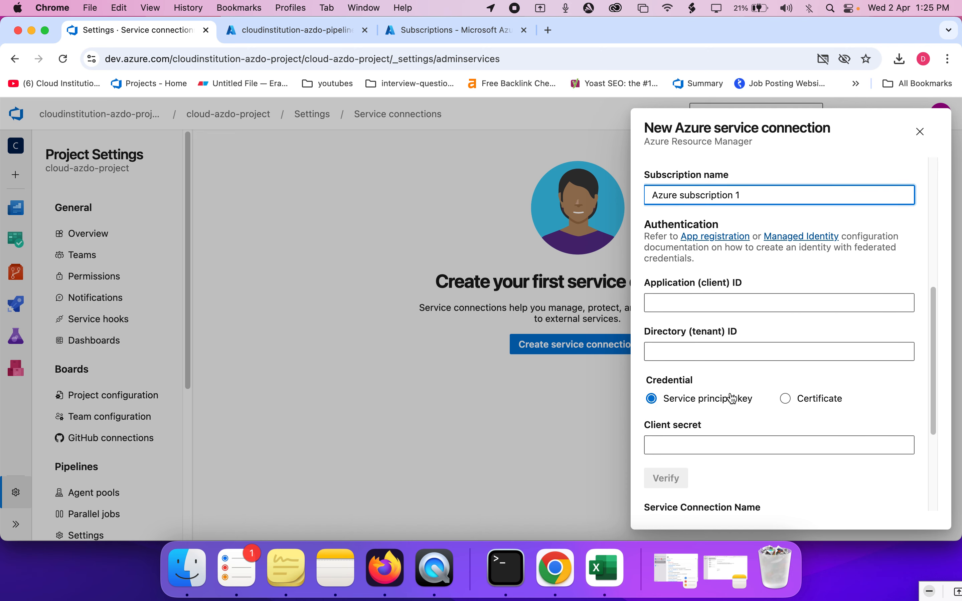
click(688, 306)
key(super+f)
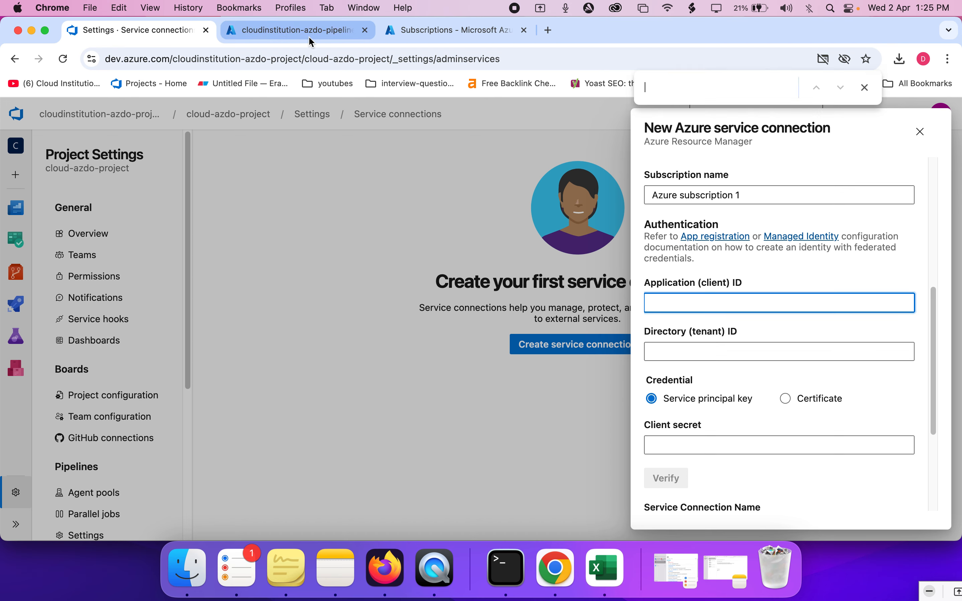
click(312, 41)
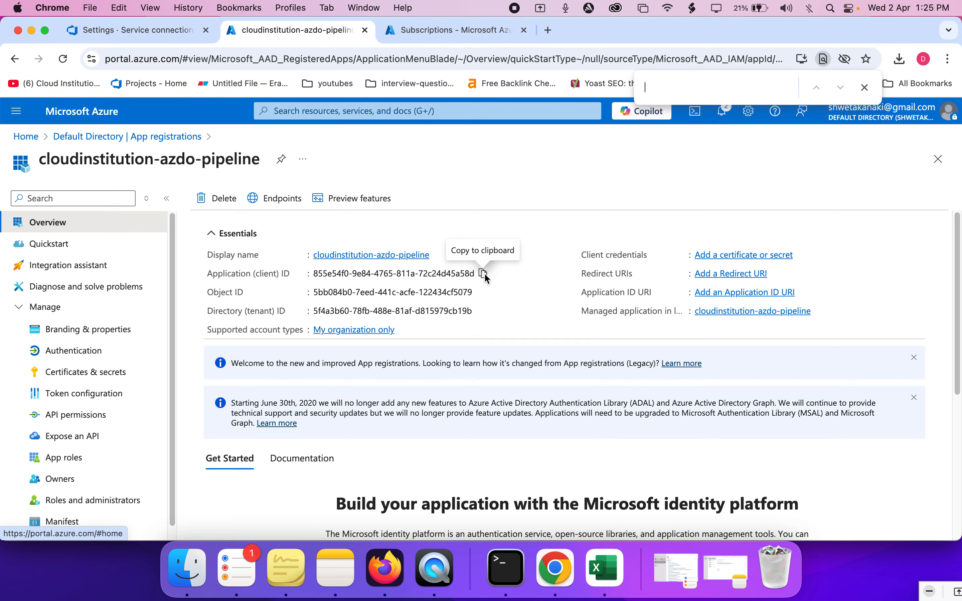
click(483, 274)
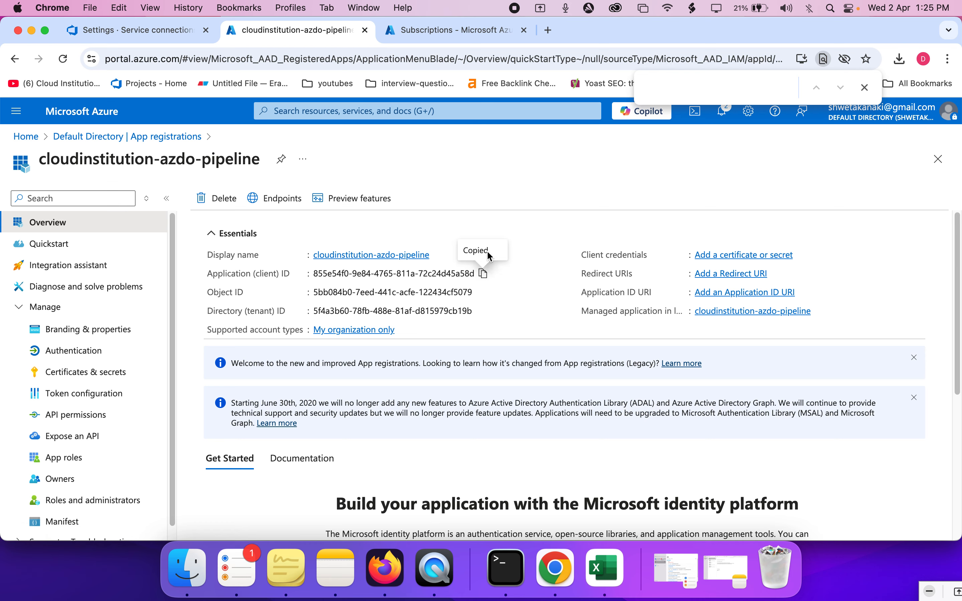
click(410, 39)
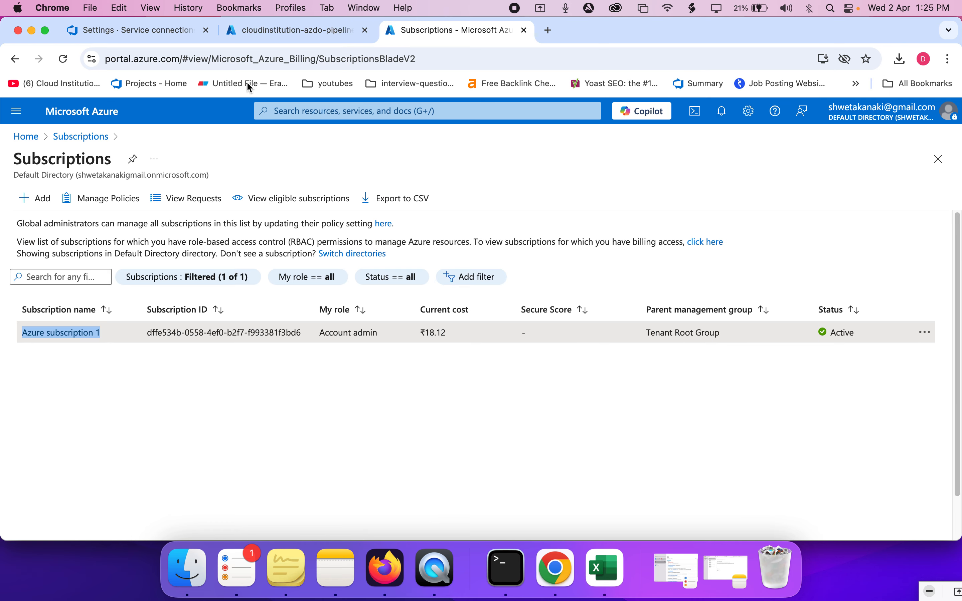
click(131, 32)
key(super+v)
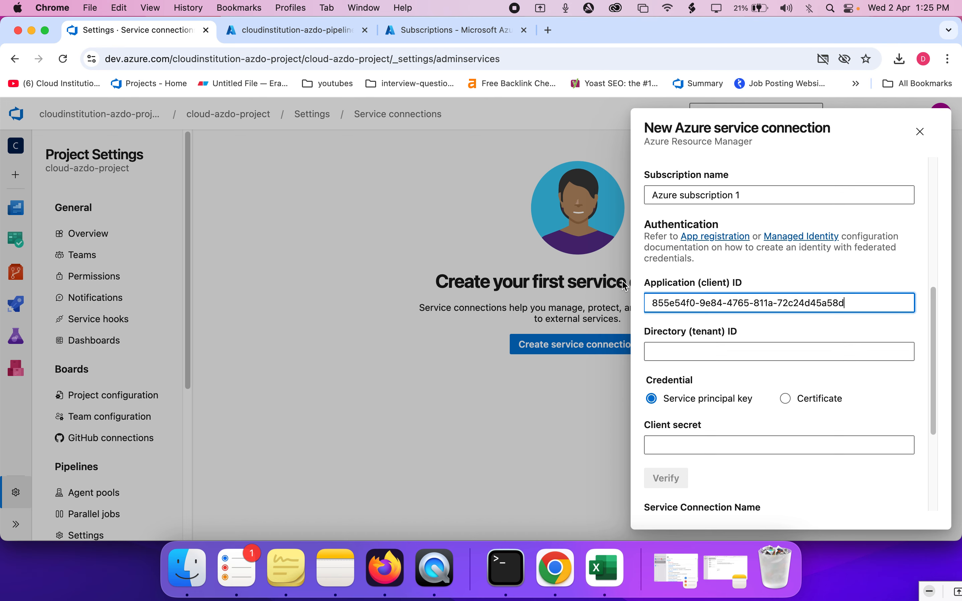
- Copy the Directory (tenant) ID from the cloudinstitution-azdo-pipeline app registration into the matching field of the service connection form
click(695, 357)
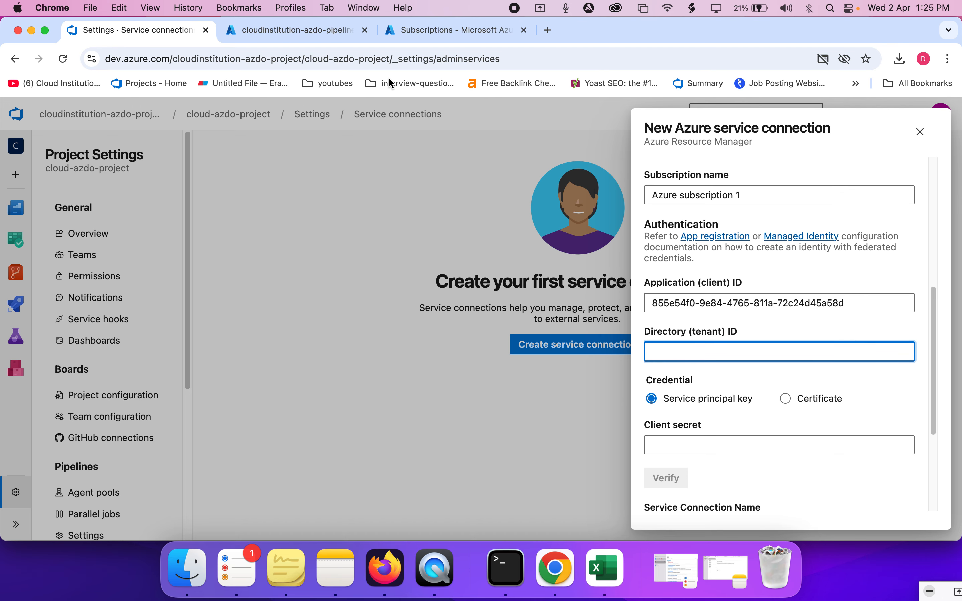
click(303, 33)
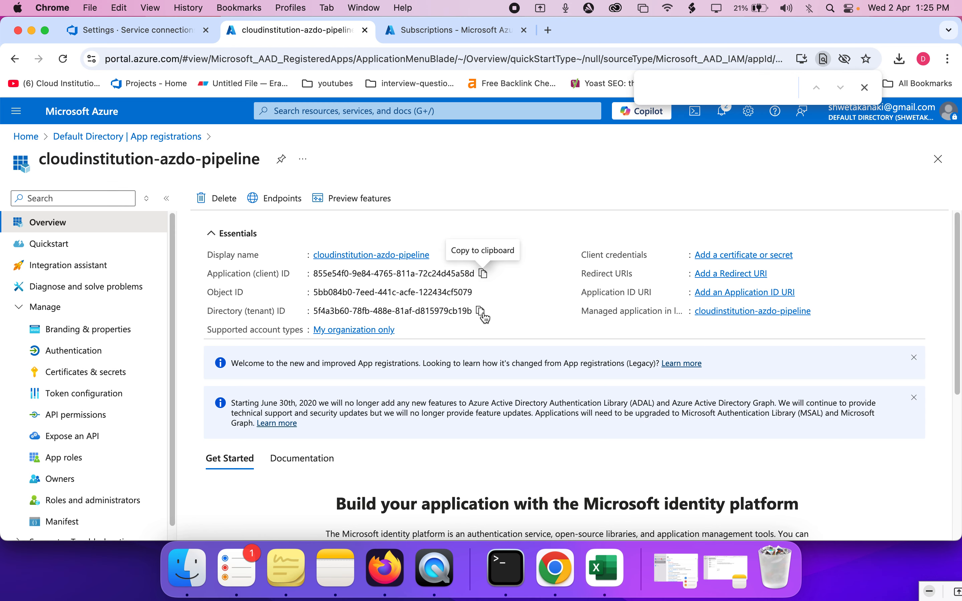
click(480, 311)
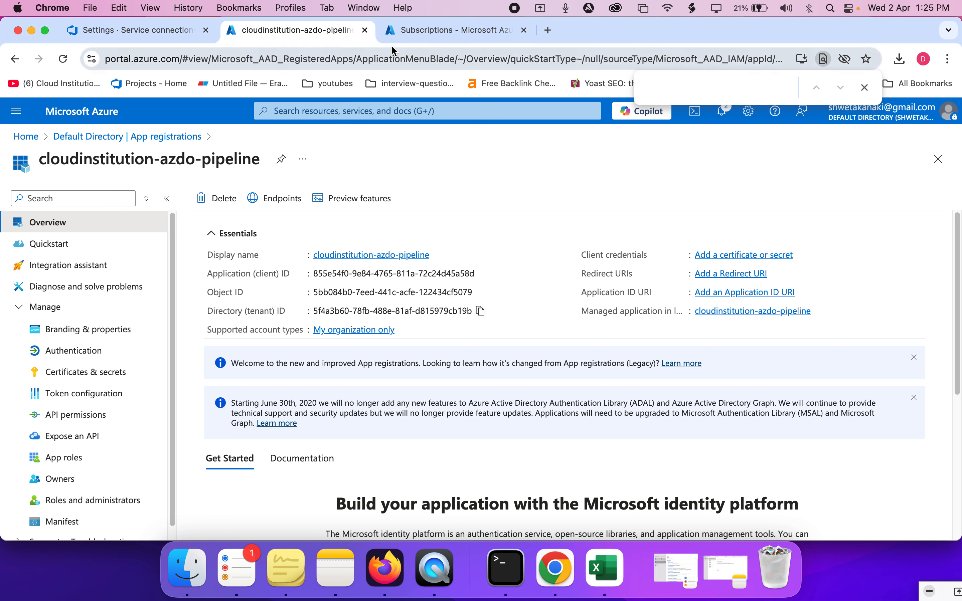
click(402, 31)
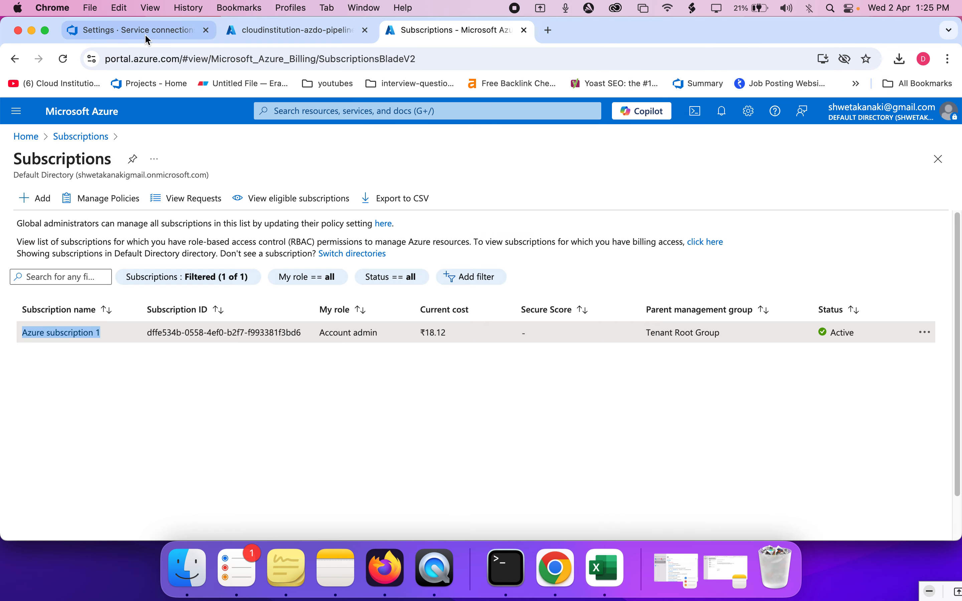
click(240, 32)
key(super+f)
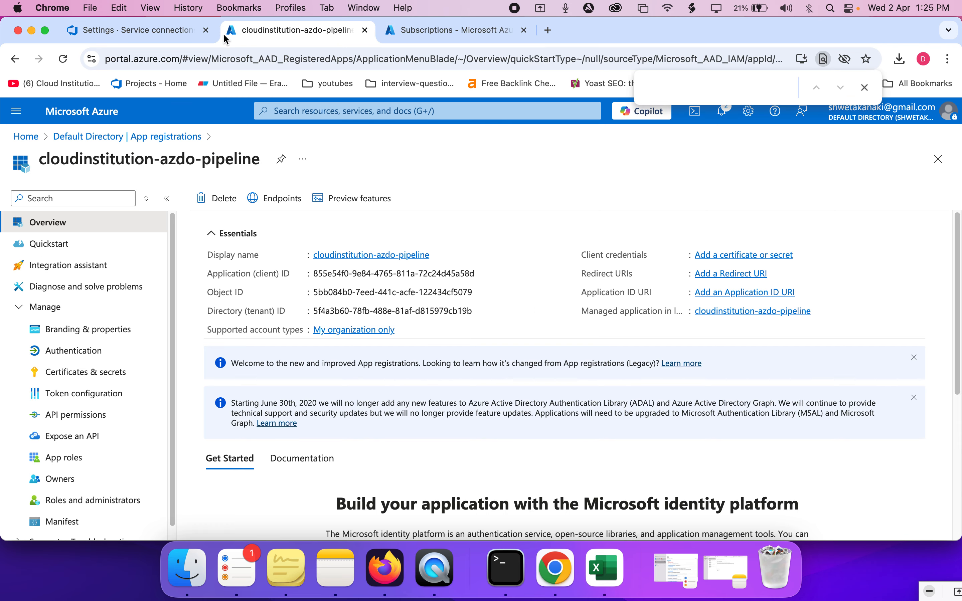
click(157, 39)
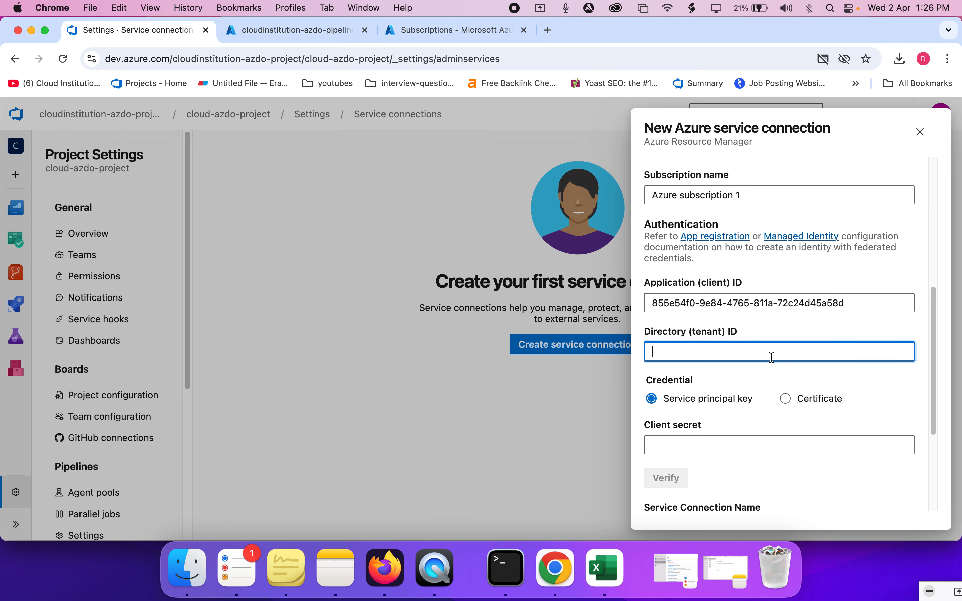
key(super+v)
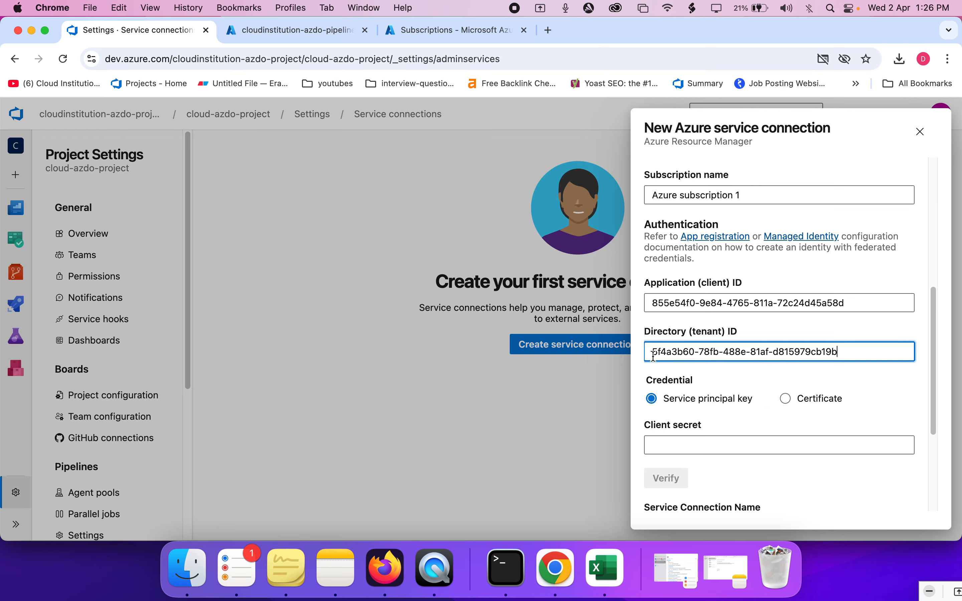
- Open the Certificates & secrets page of the cloudinstitution-azdo-pipeline app registration in the Azure portal
scroll(718, 361, down, 3)
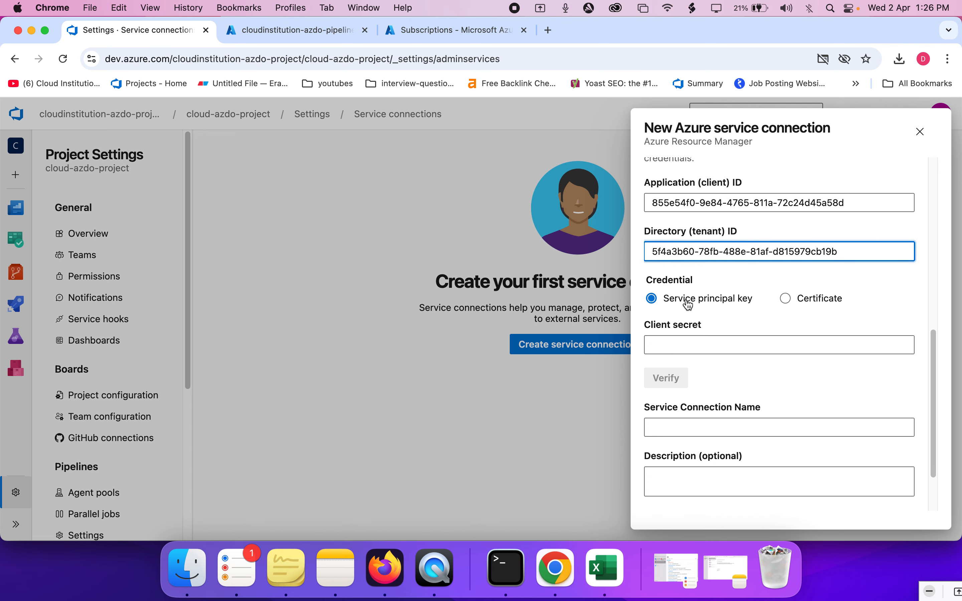
click(729, 348)
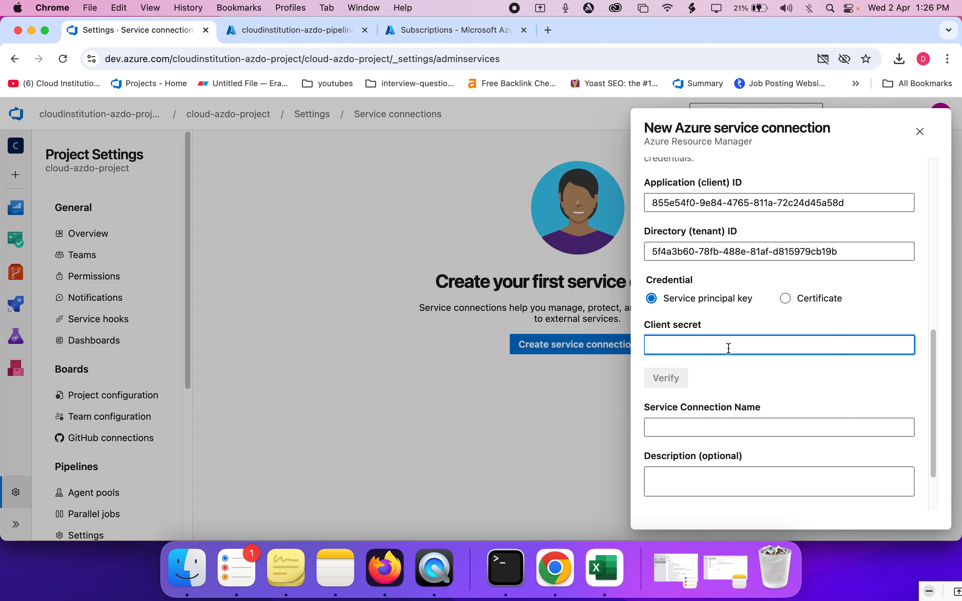
scroll(689, 375, down, 2)
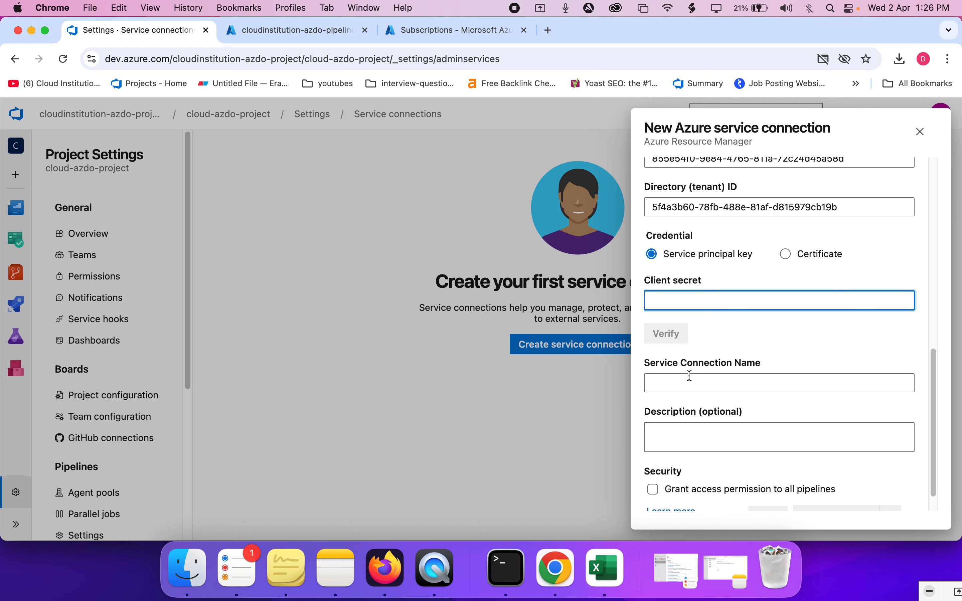
scroll(689, 375, up, 3)
scroll(689, 376, down, 4)
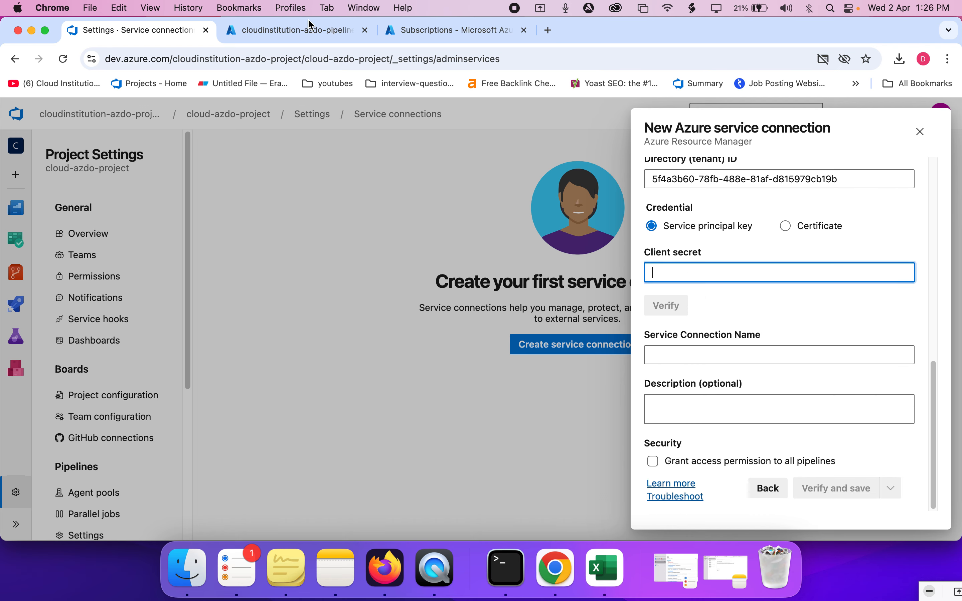
key(super+f)
click(308, 34)
click(424, 35)
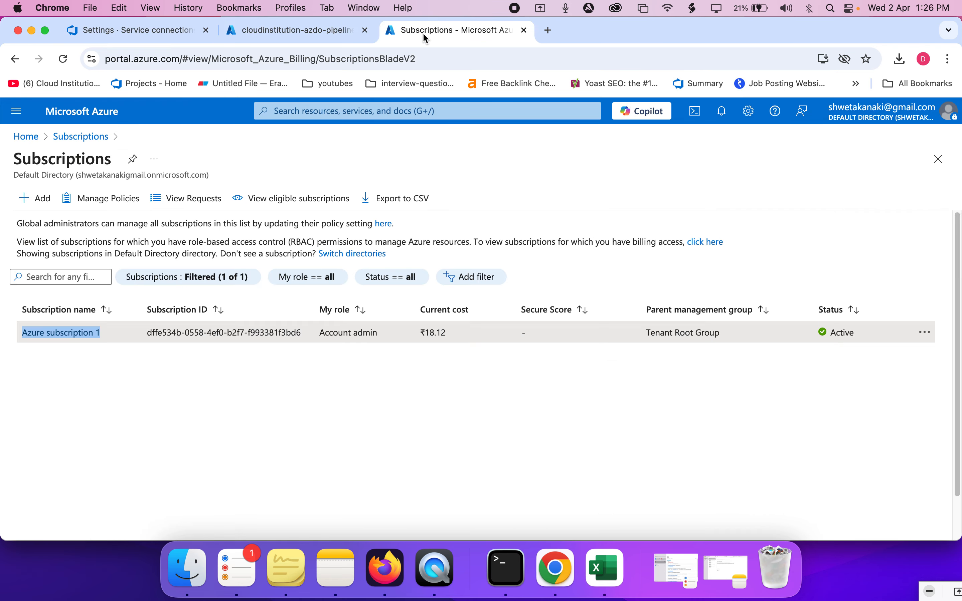
click(297, 32)
scroll(65, 341, down, 1)
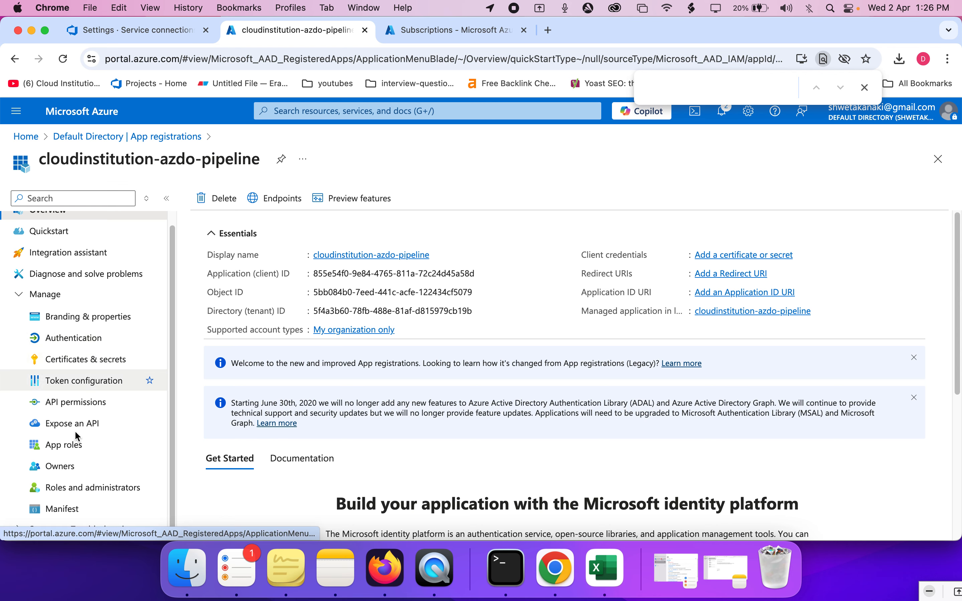
click(71, 364)
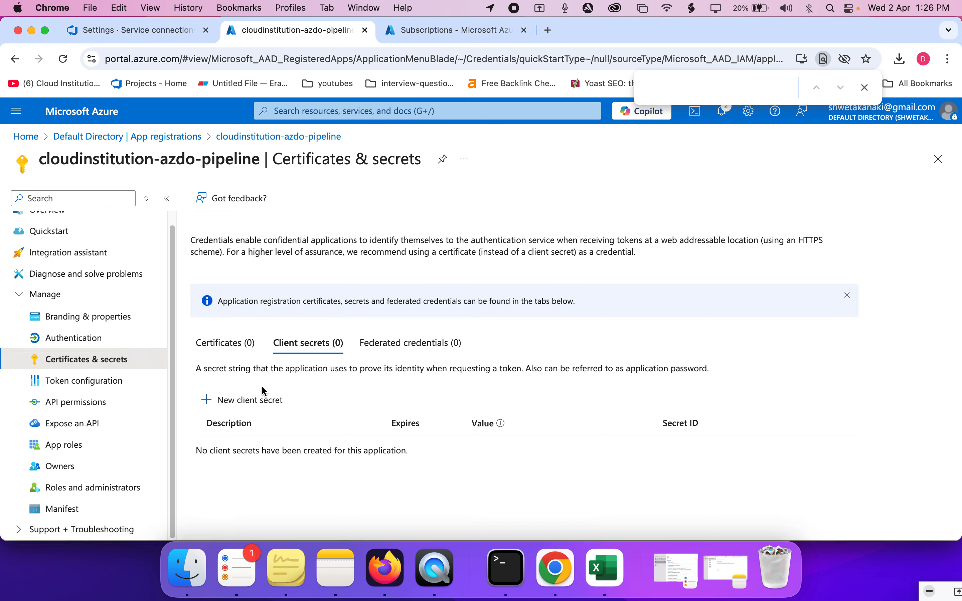
- Add a client secret with the description azure-devops-secret and an expiry of 90 days (3 months)
click(236, 410)
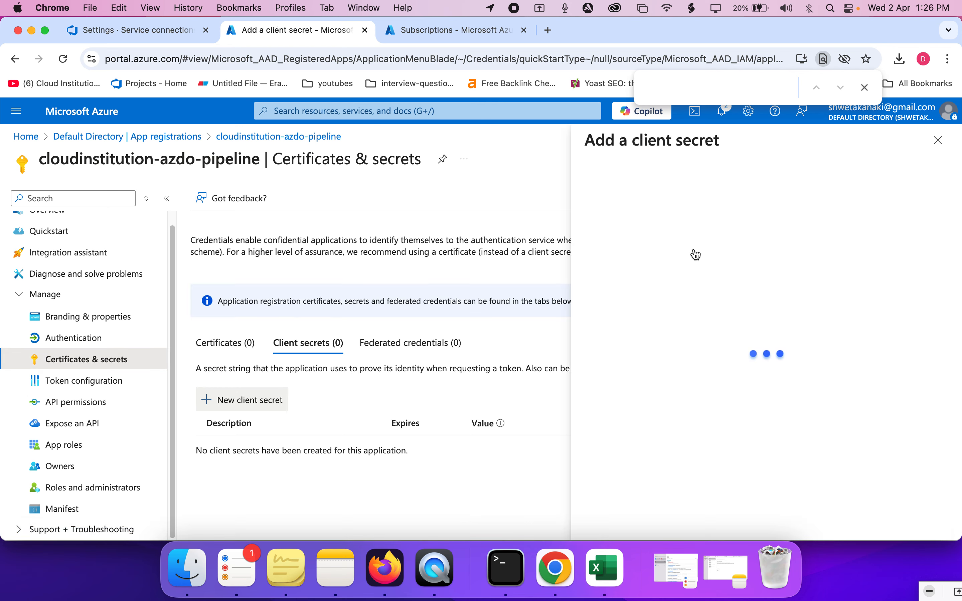
click(817, 179)
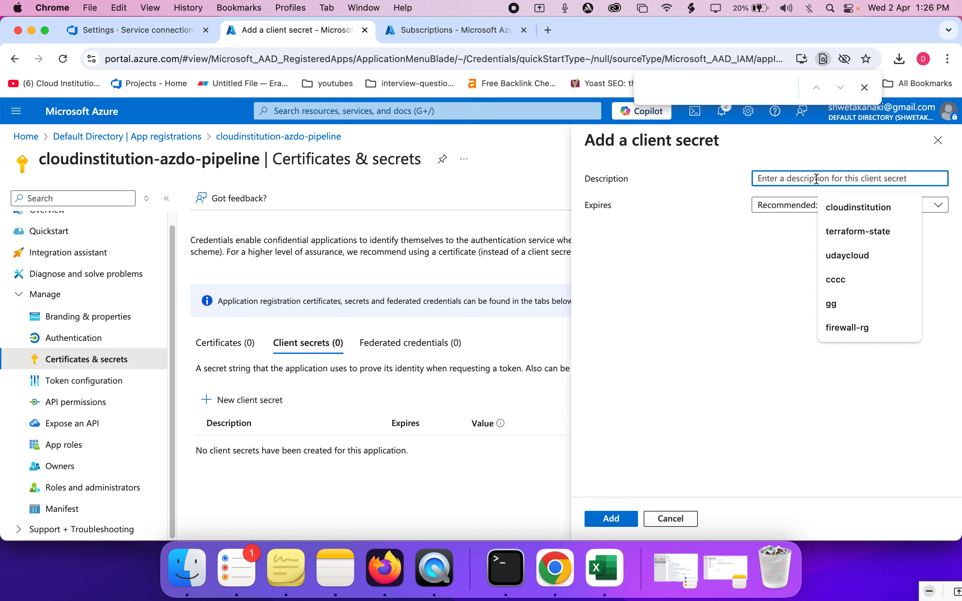
text(azure-devops-secret)
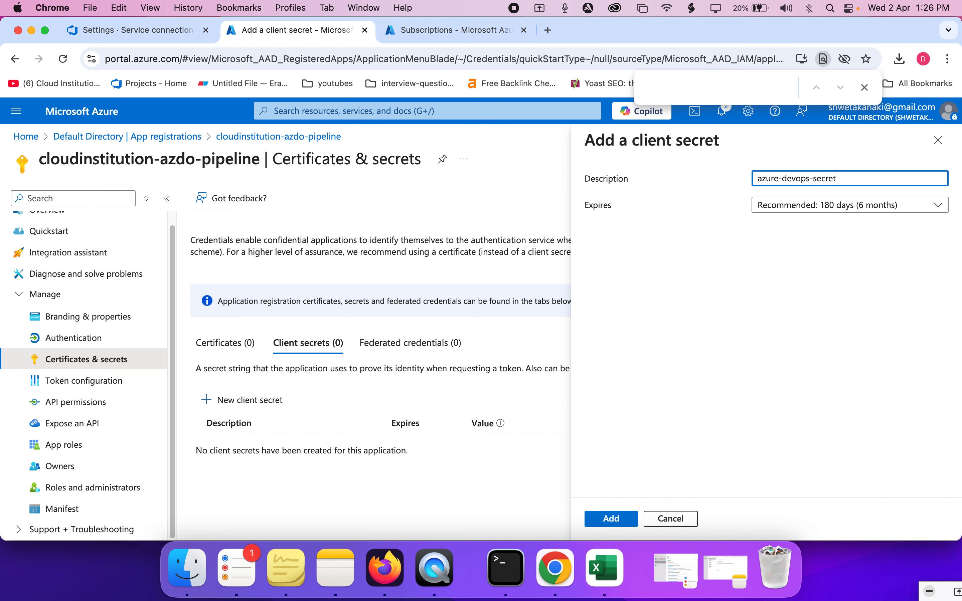
click(789, 207)
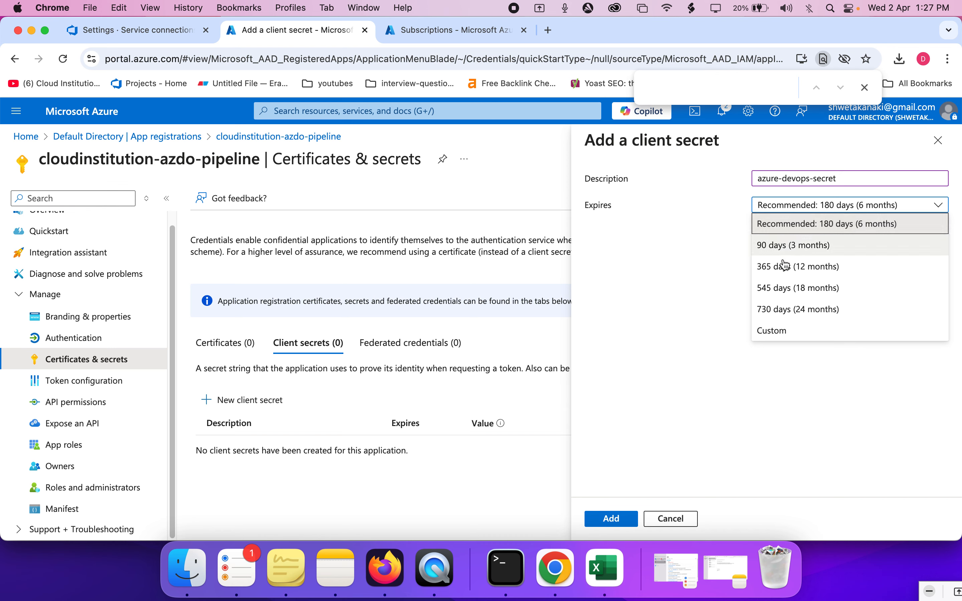
click(824, 332)
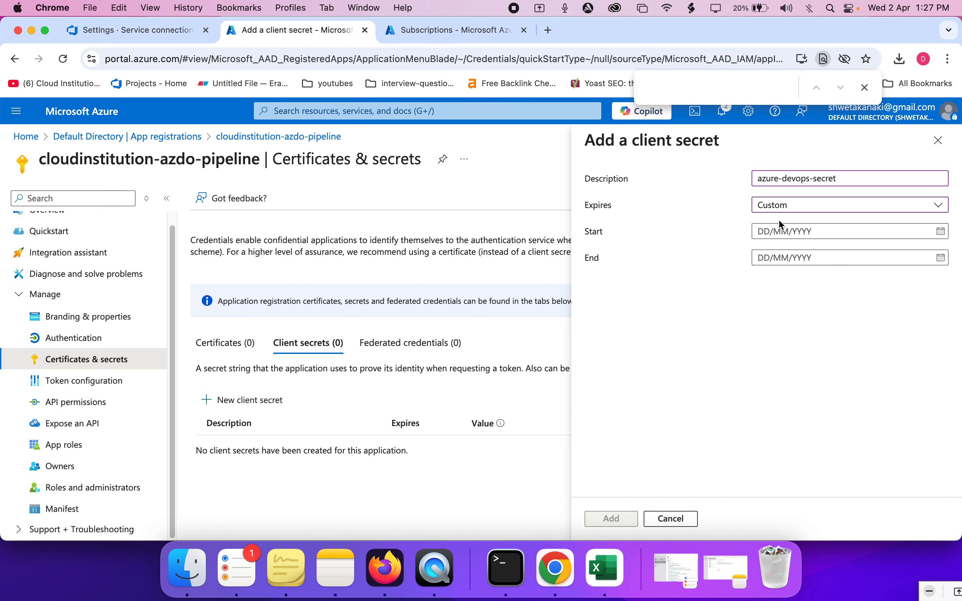
click(802, 211)
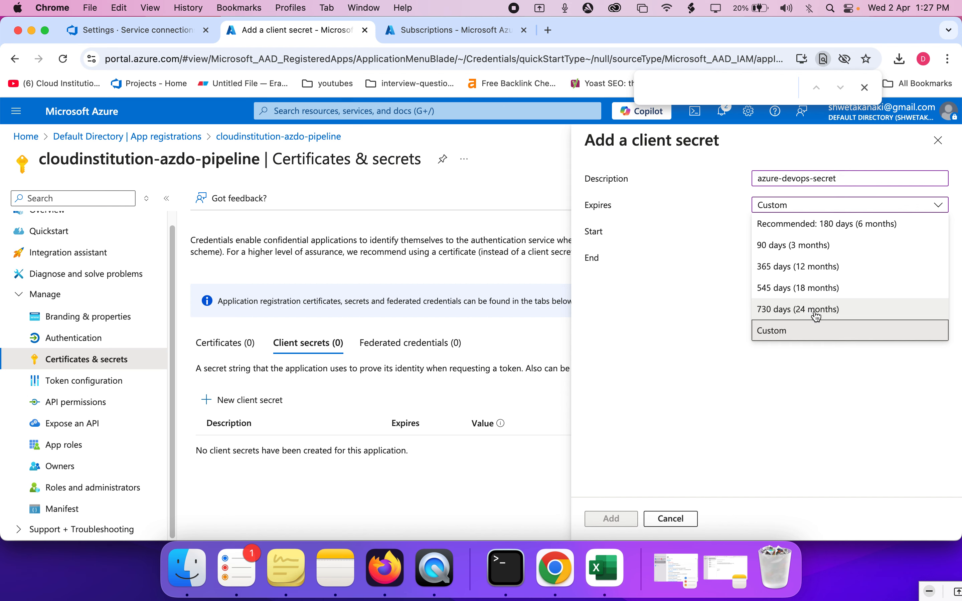
click(797, 250)
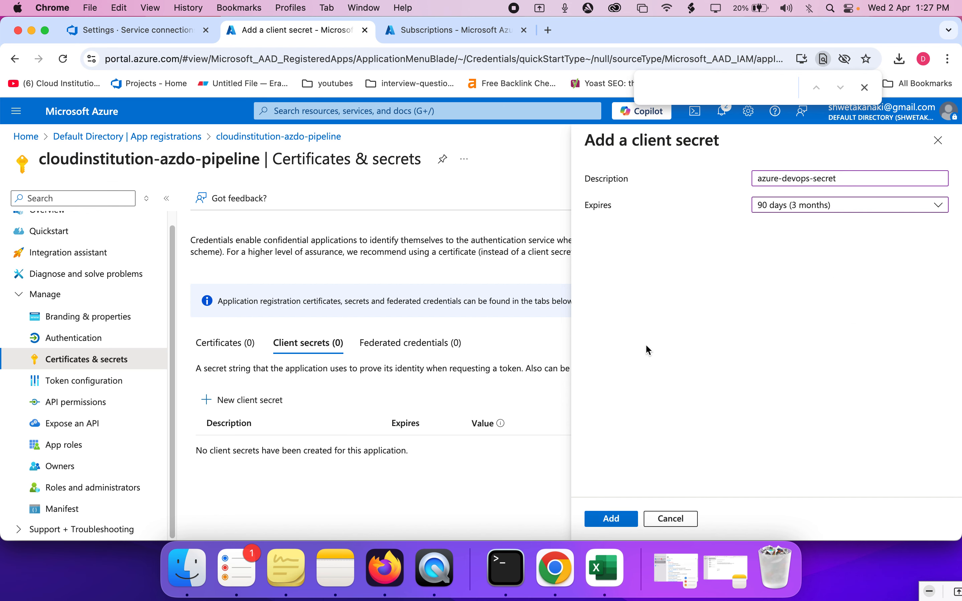
click(609, 522)
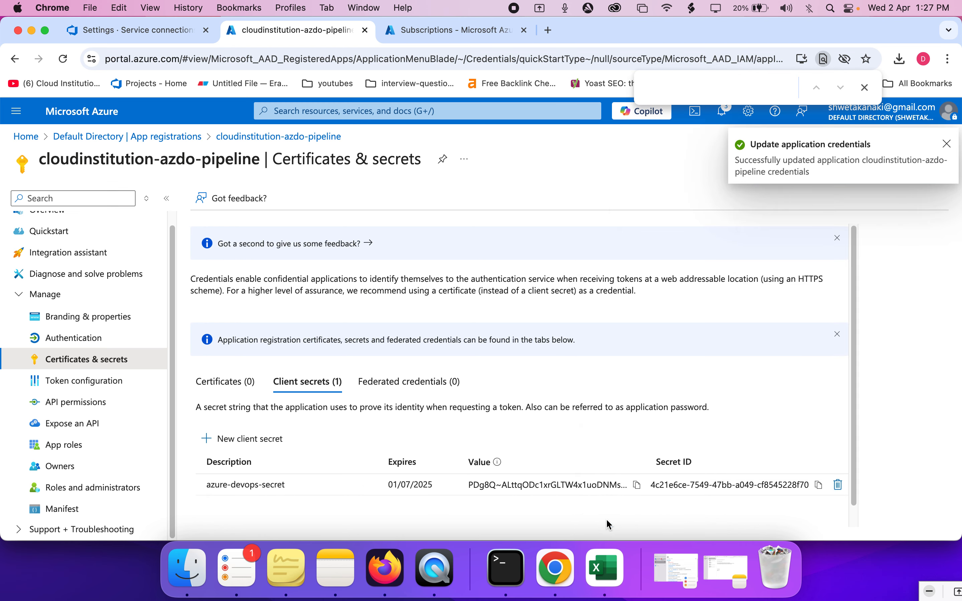
- Copy the value of the azure-devops-secret client secret into the Client secret field of the service connection form
scroll(573, 456, down, 1)
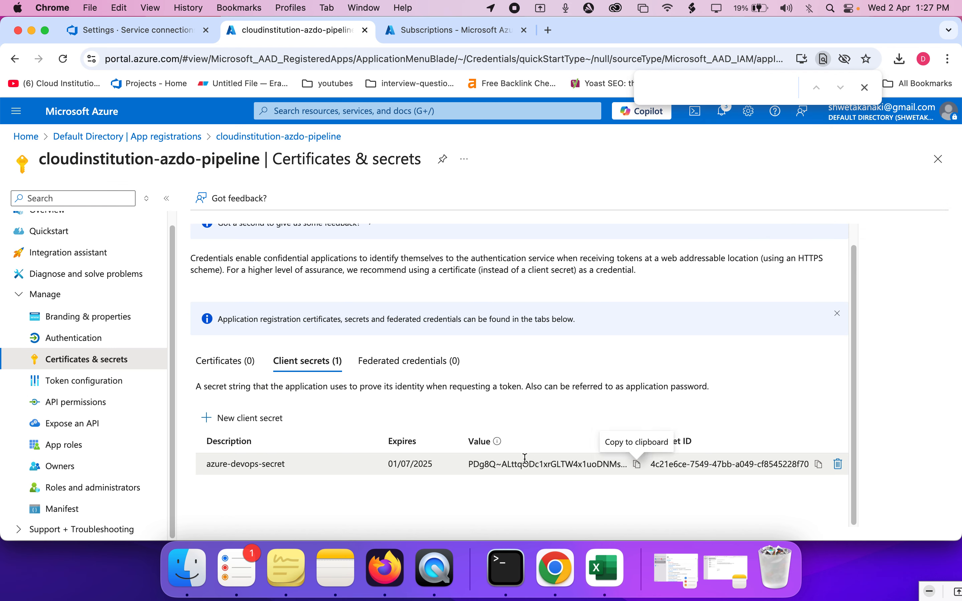
click(637, 465)
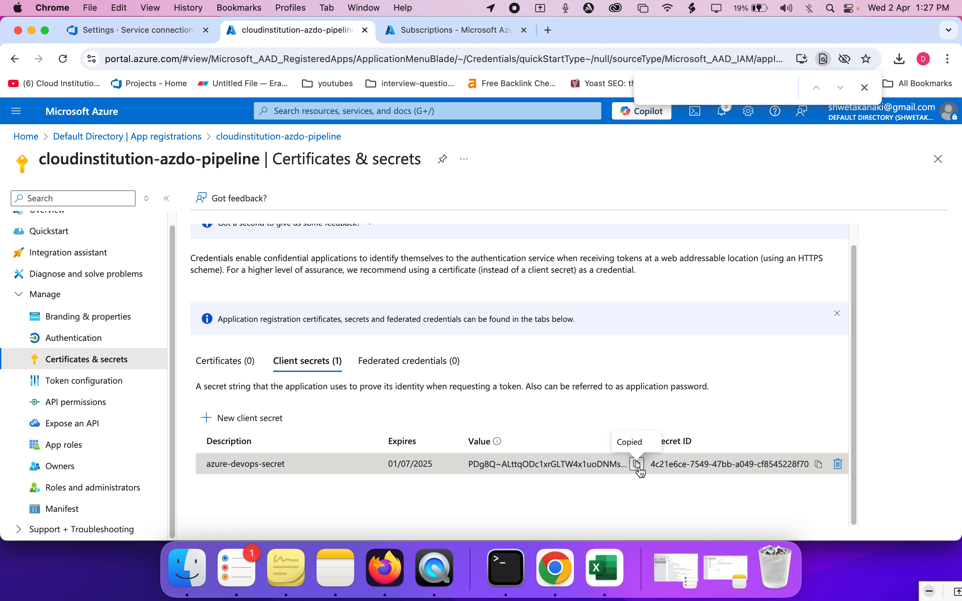
click(429, 43)
click(103, 38)
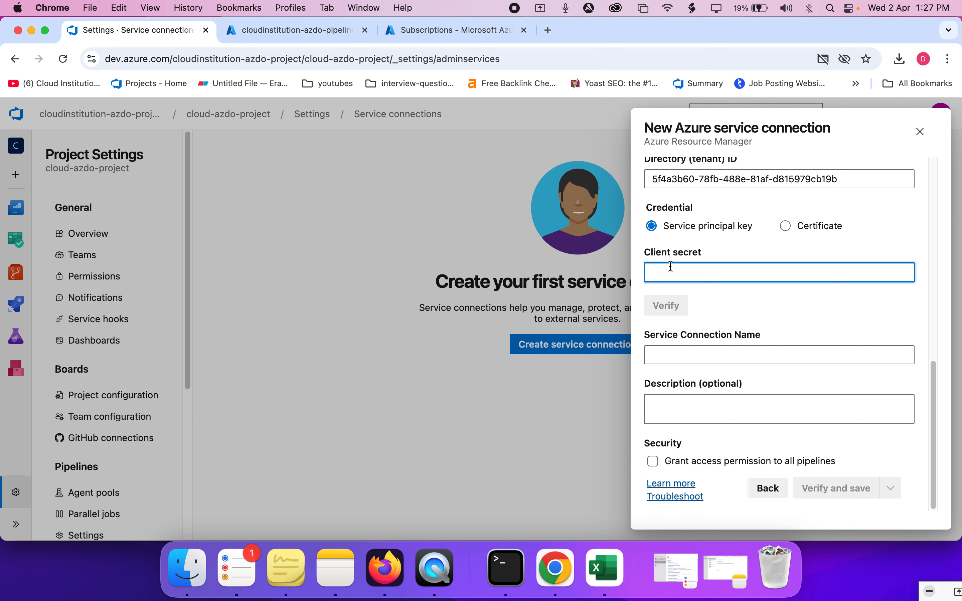
key(super+v)
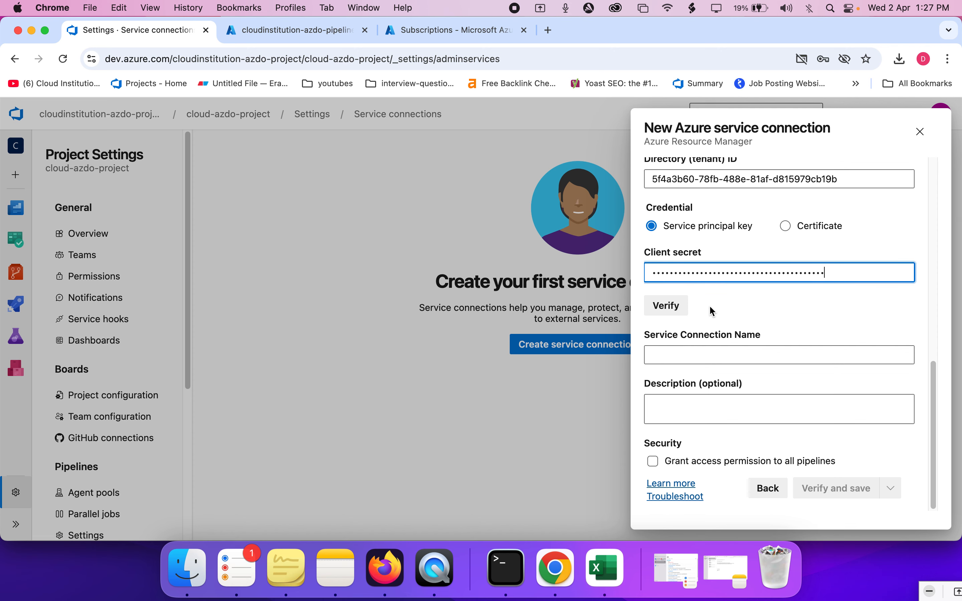
- Try to verify the service principal credentials in the service connection form, and retry the verification once
click(668, 309)
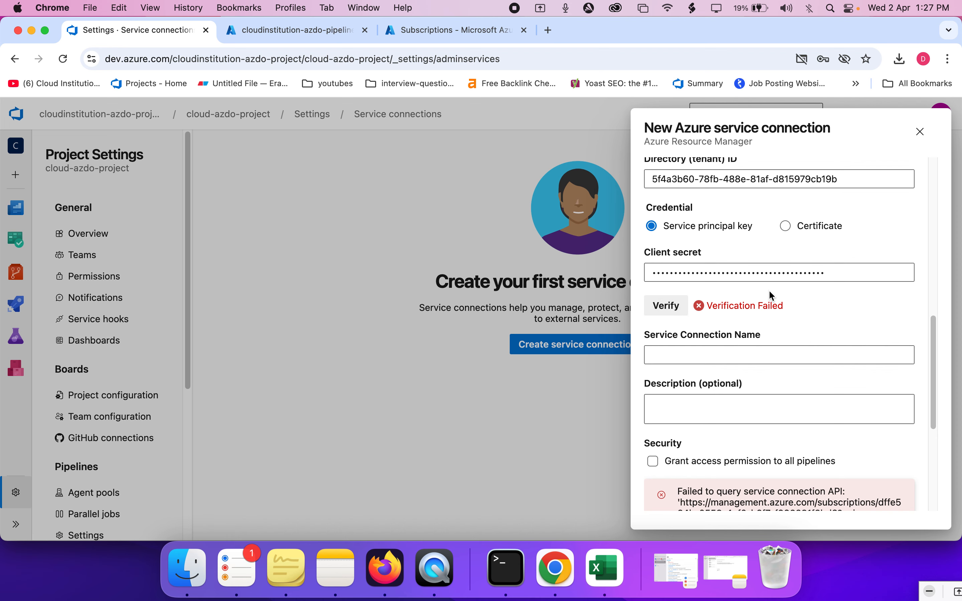
scroll(771, 297, down, 2)
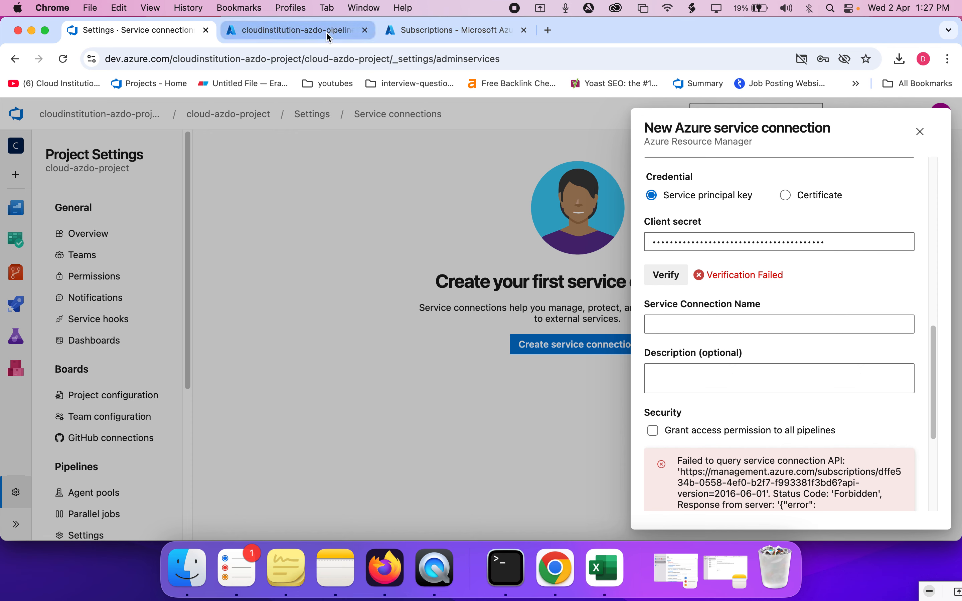
click(667, 275)
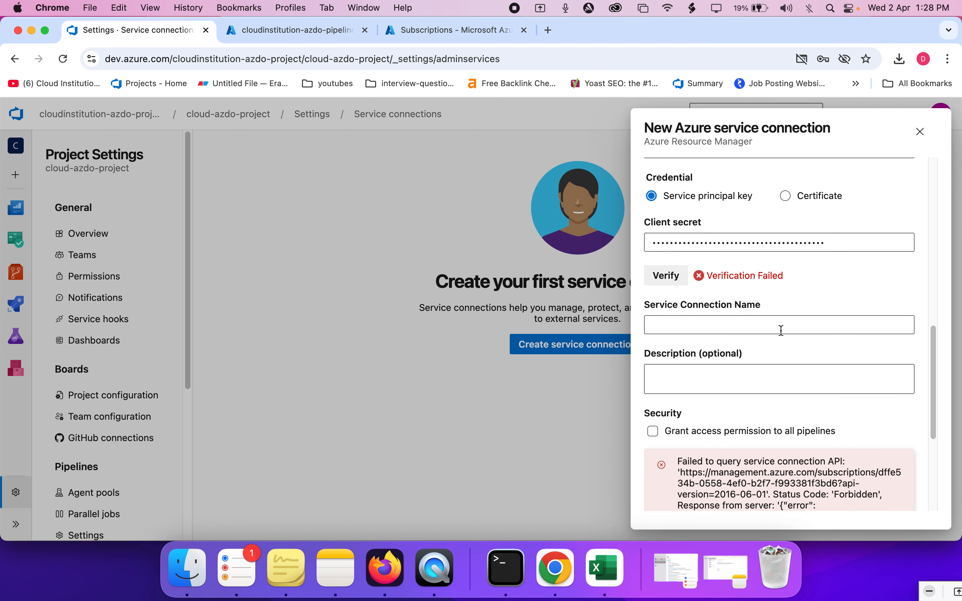
- Examine the verification response below the Security option in the service connection form for the cause of the problem
scroll(781, 330, down, 5)
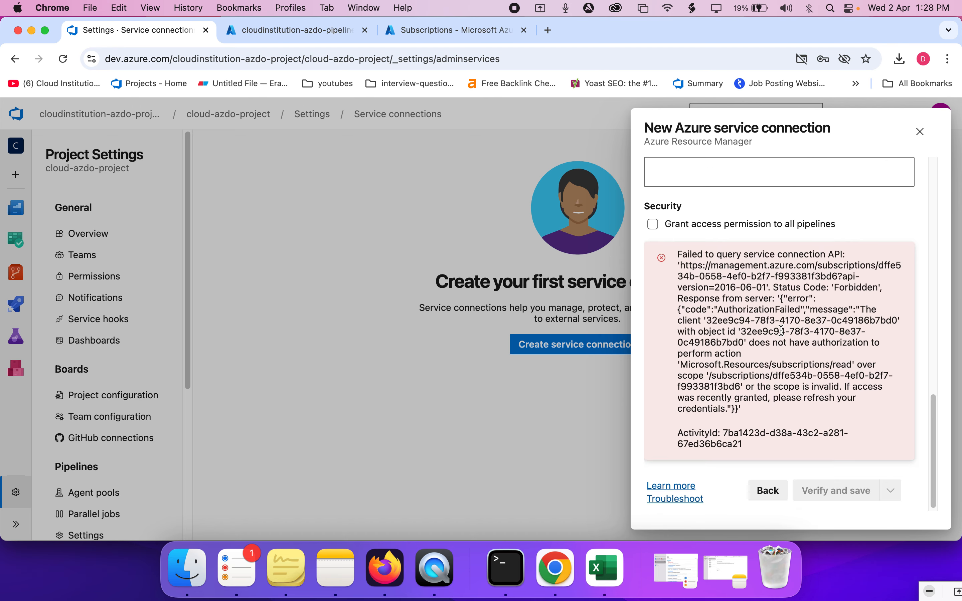
scroll(808, 266, up, 5)
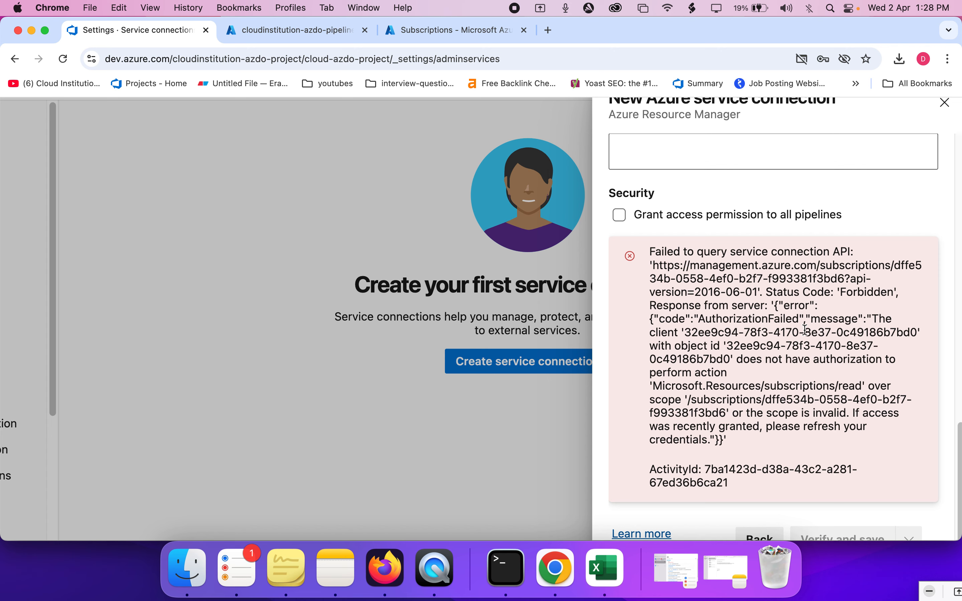
double_click(747, 360)
scroll(686, 436, down, 3)
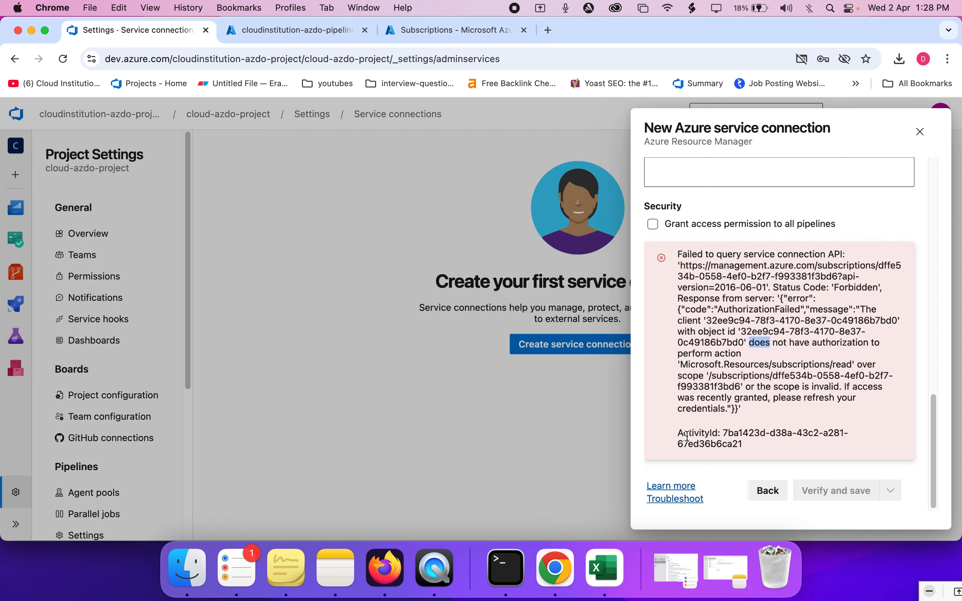
scroll(713, 361, up, 4)
scroll(700, 318, up, 2)
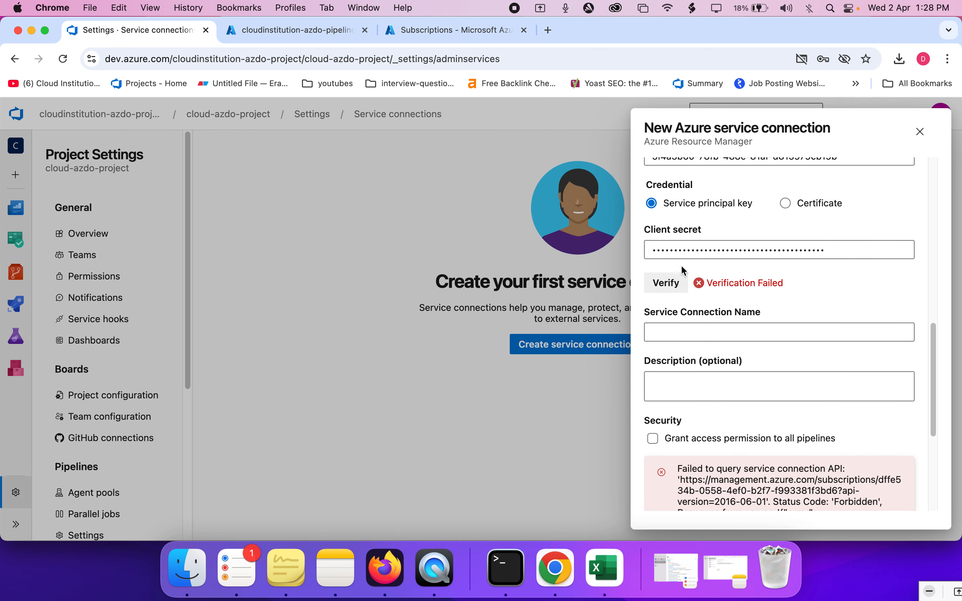
scroll(751, 313, down, 5)
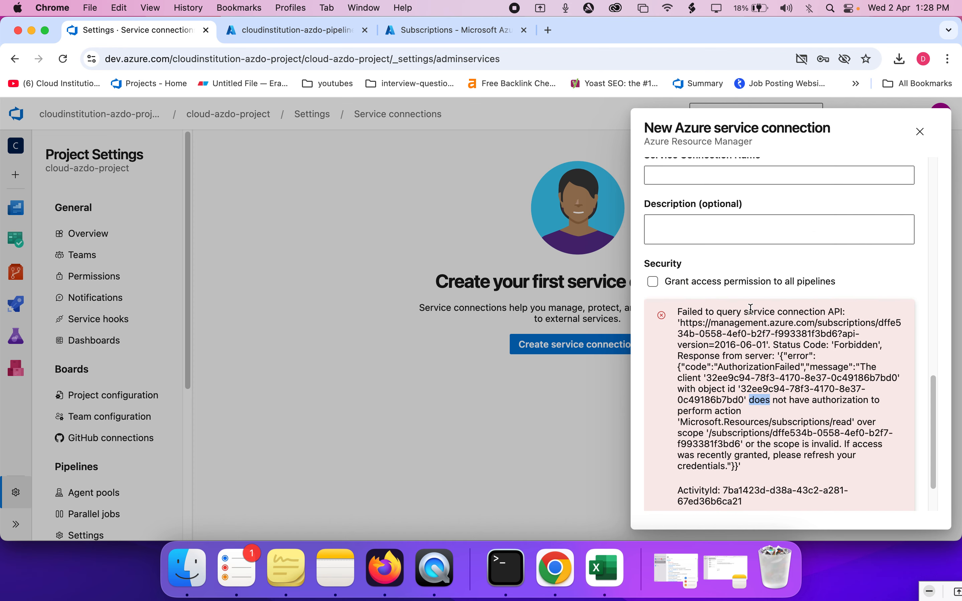
scroll(751, 310, up, 1)
scroll(751, 313, down, 3)
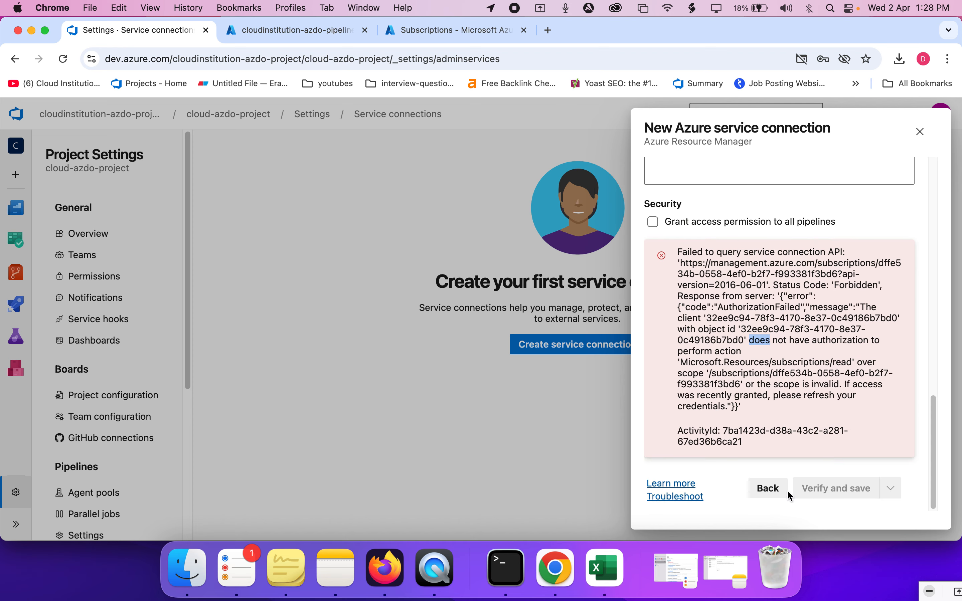
- Review the full authorization response against the client secret and Security fields in the service connection form
scroll(743, 226, up, 5)
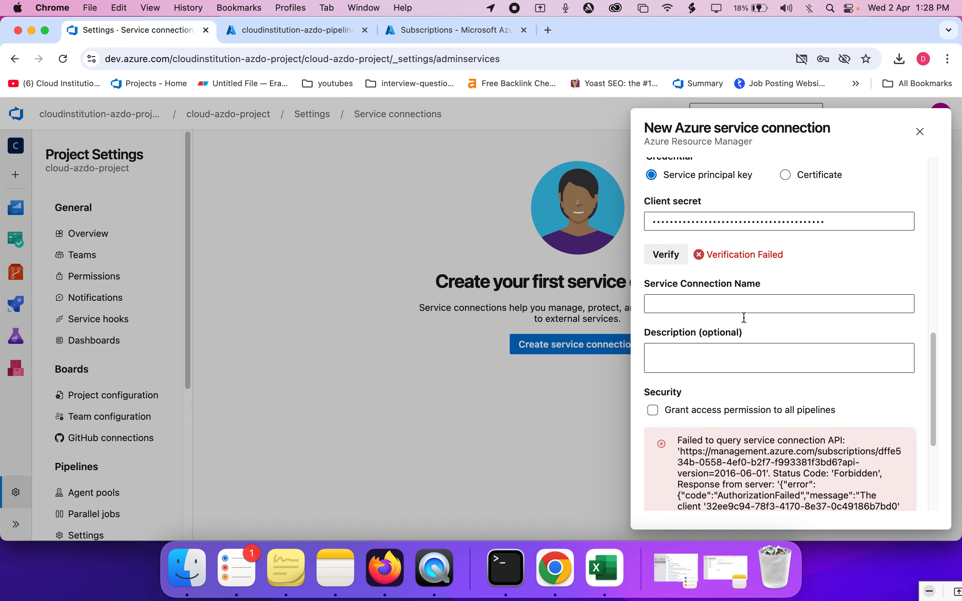
scroll(744, 317, down, 5)
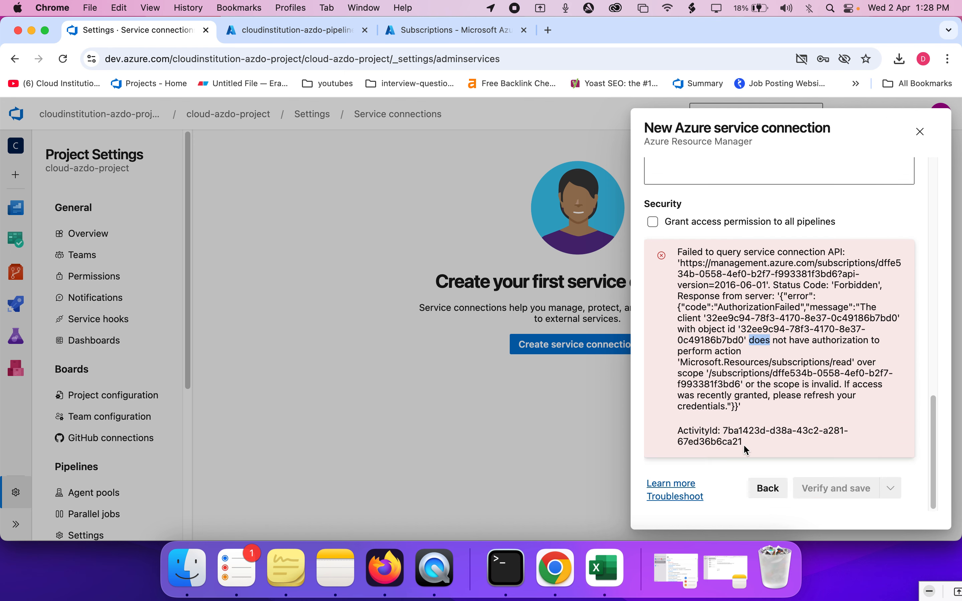
drag(746, 450, 723, 329)
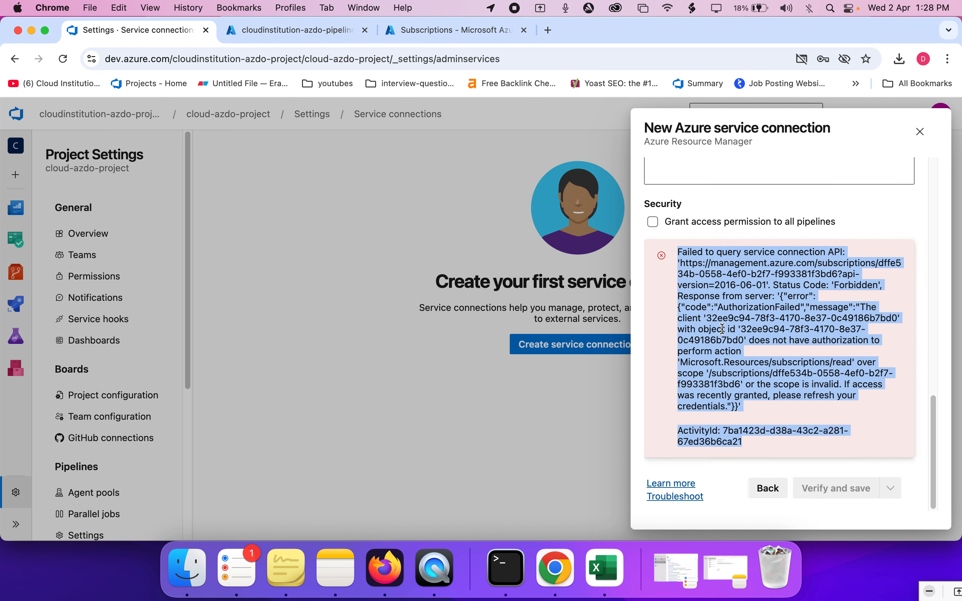
scroll(723, 329, up, 5)
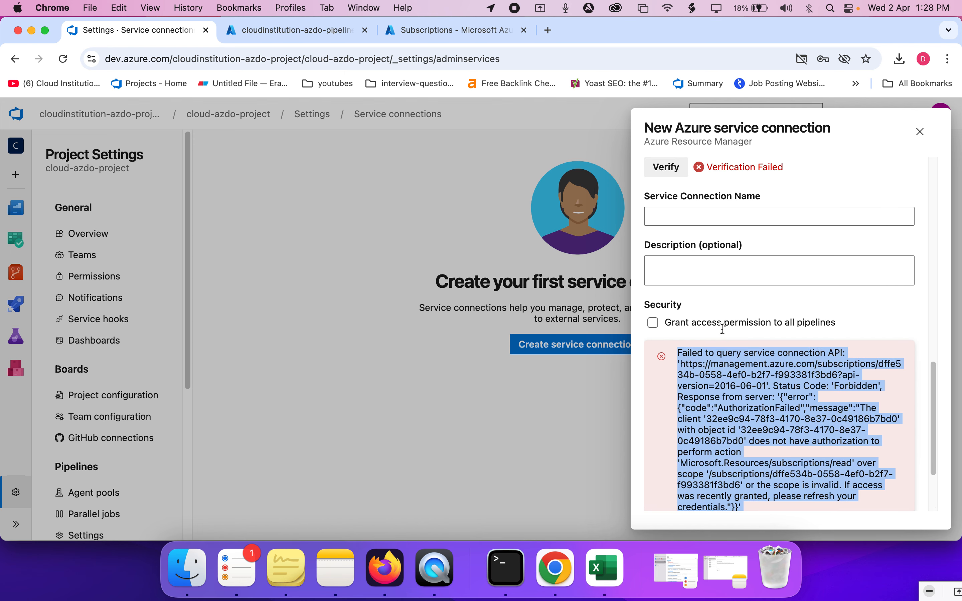
click(695, 248)
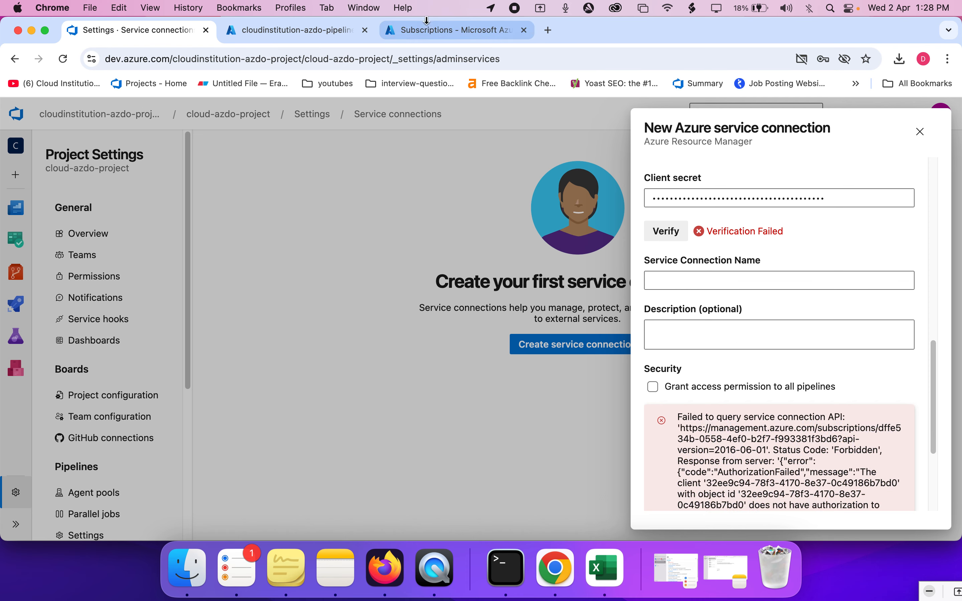
- Switch to the Azure portal subscription list and open the Access control (IAM) page of Azure subscription 1
click(420, 35)
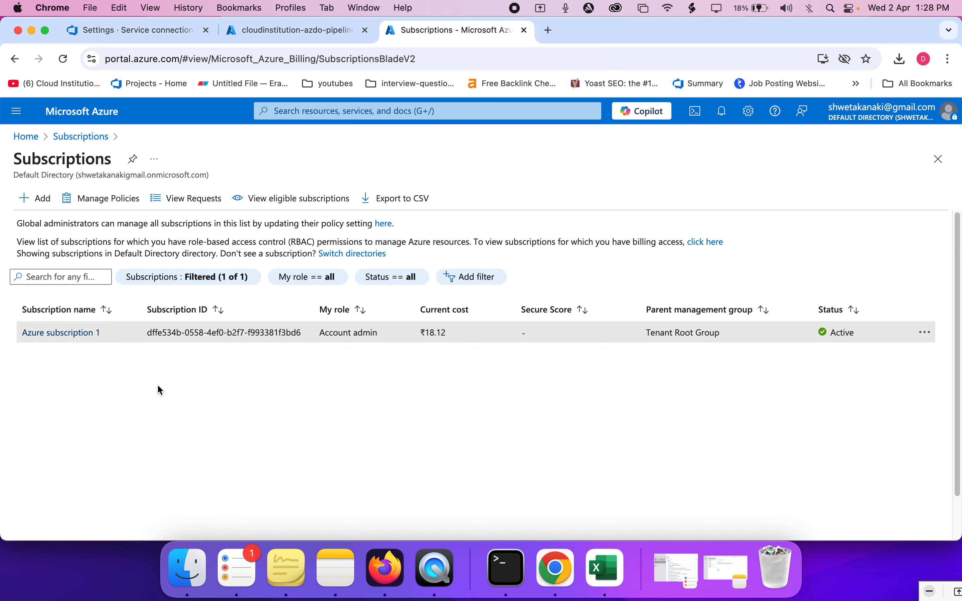
click(75, 334)
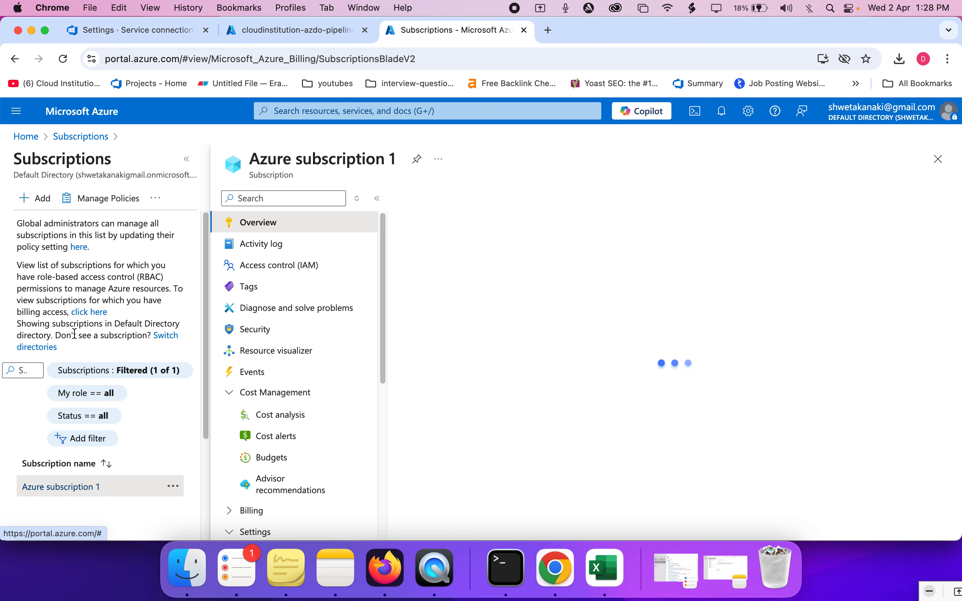
click(247, 268)
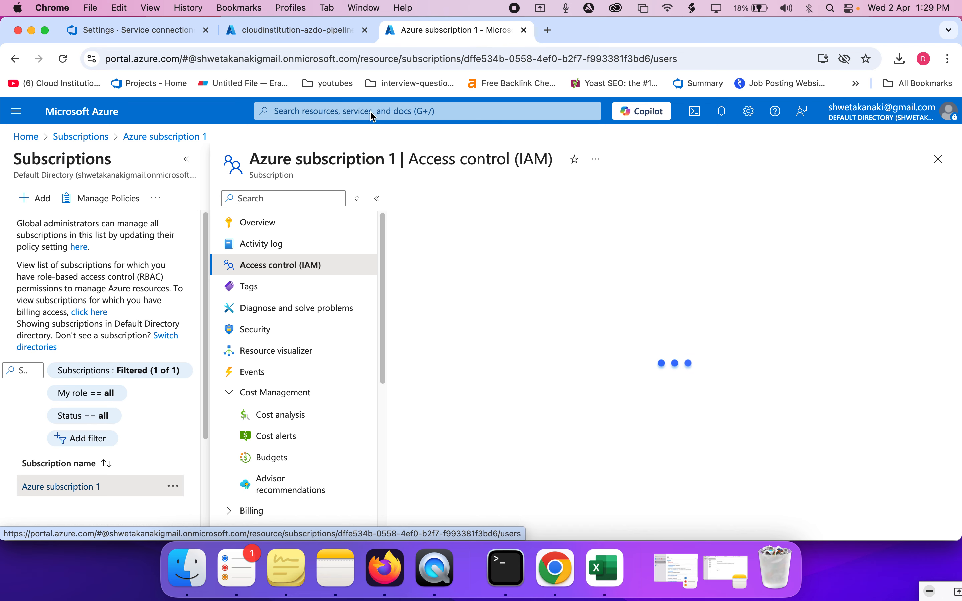
- Return to the service connection form and examine which object ID, action and subscription scope the verification response names
click(246, 32)
click(167, 31)
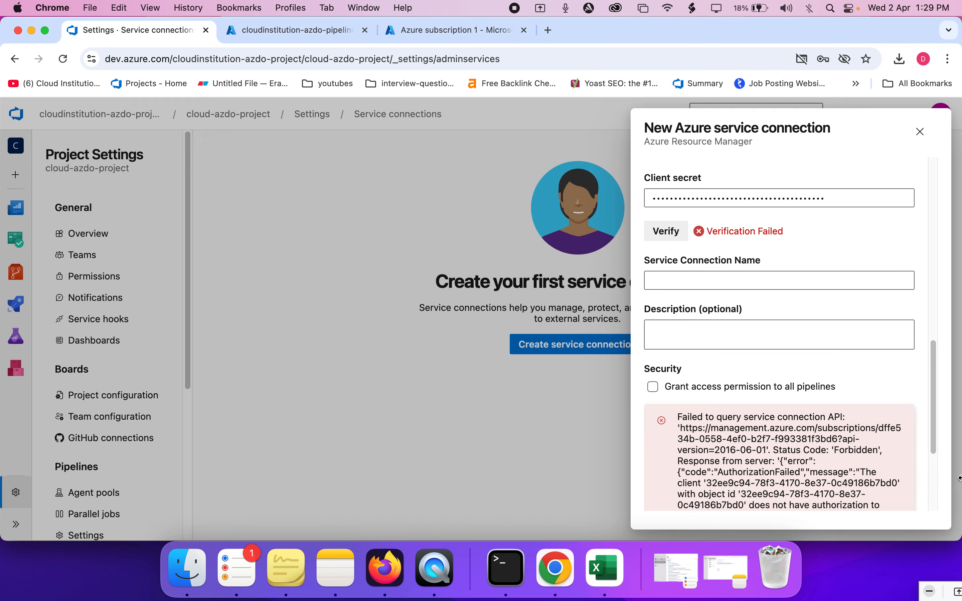
scroll(819, 468, down, 5)
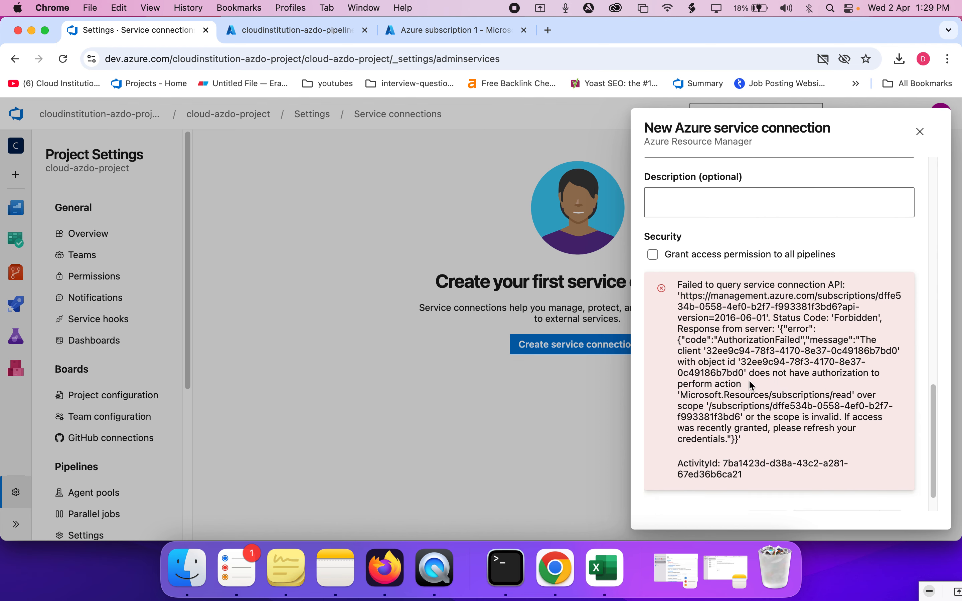
drag(743, 373, 728, 361)
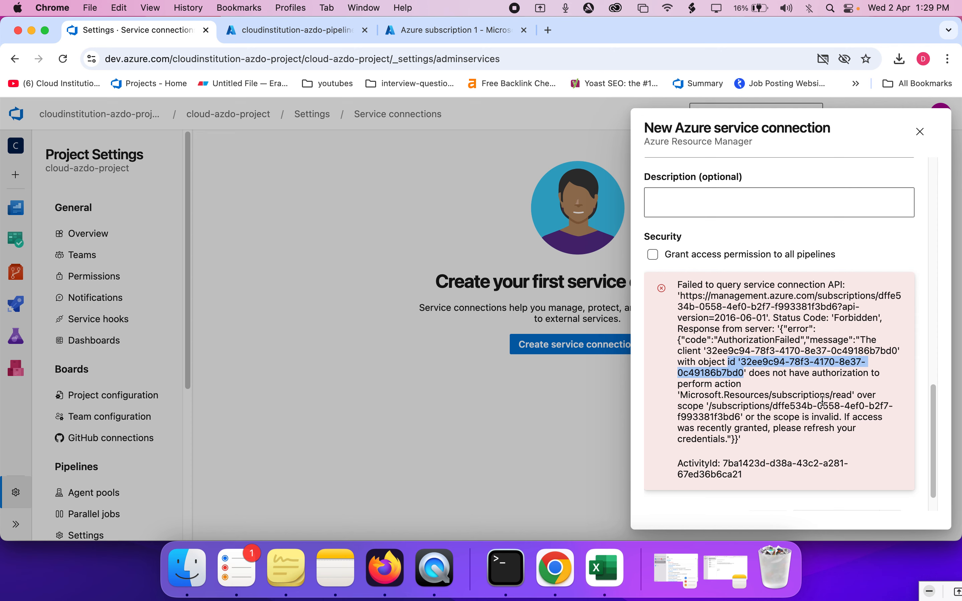
drag(845, 395, 710, 397)
double_click(711, 396)
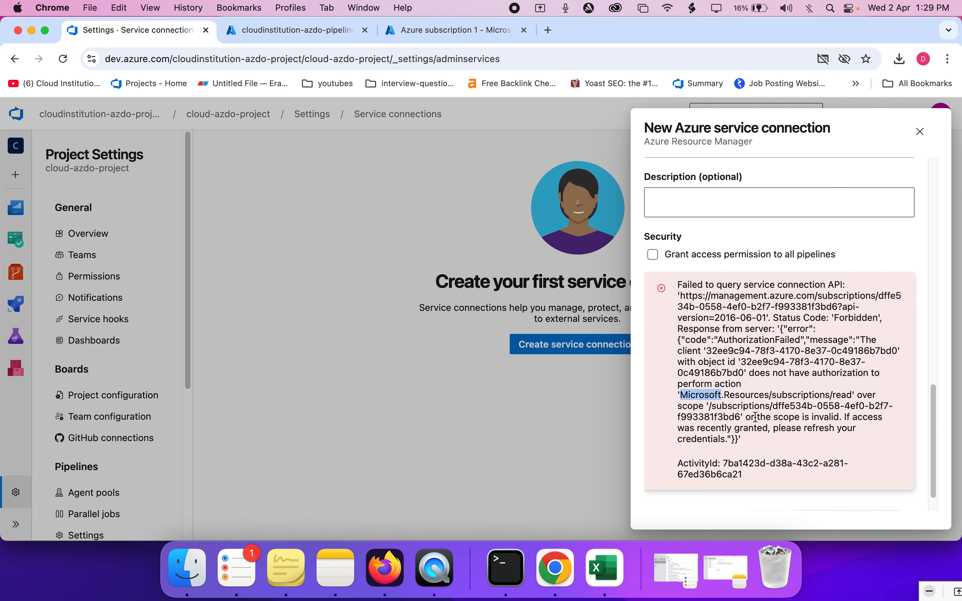
double_click(726, 418)
drag(726, 418, 799, 402)
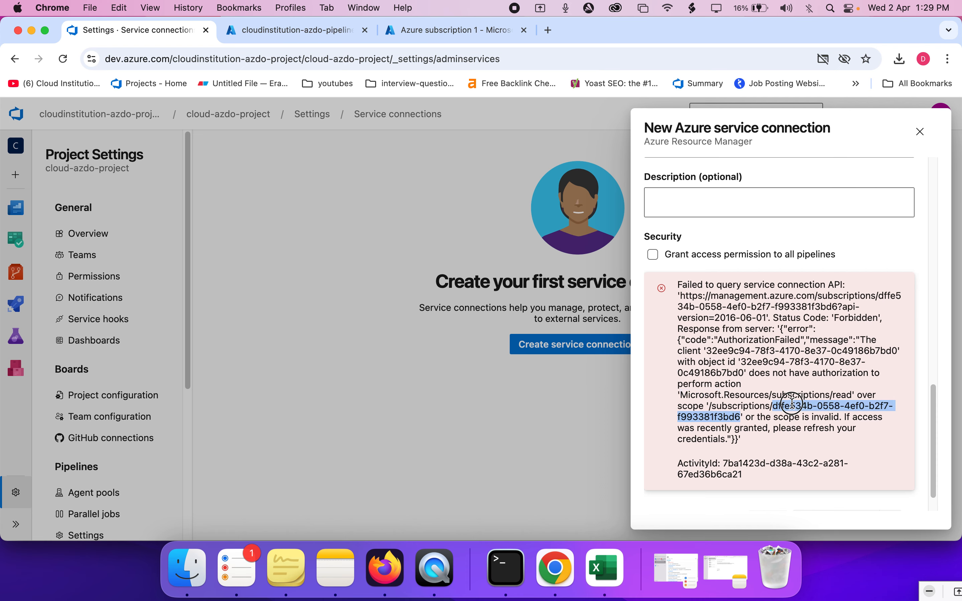
click(792, 404)
double_click(792, 404)
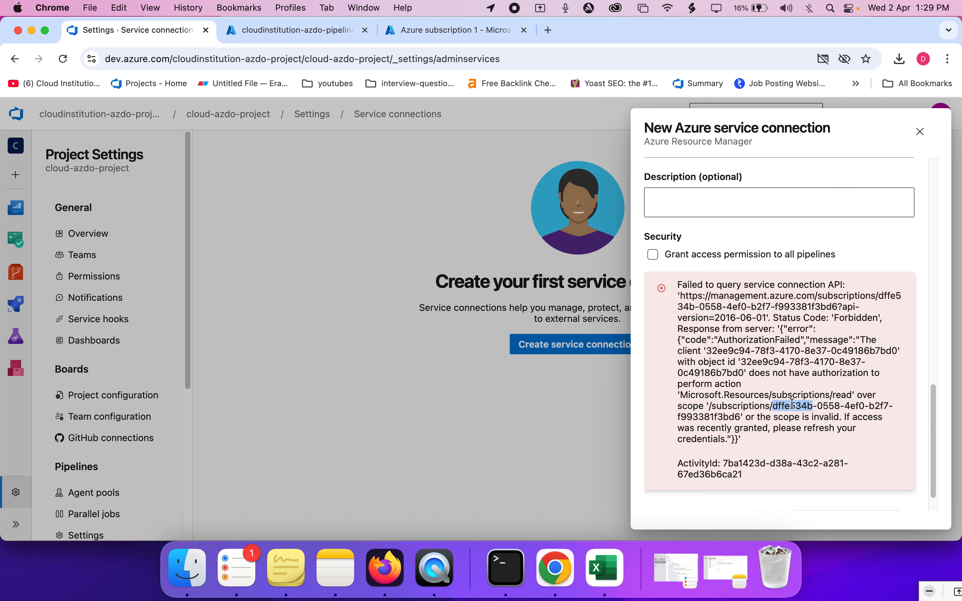
- Reload Access control (IAM) for Azure subscription 1 and review its role assignments for privileged administrator roles
click(415, 31)
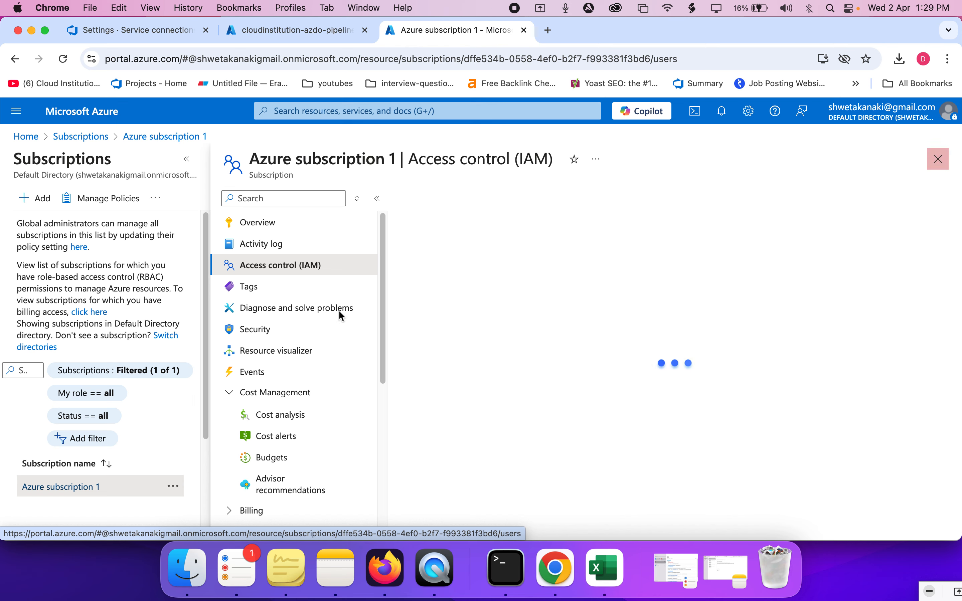
click(249, 293)
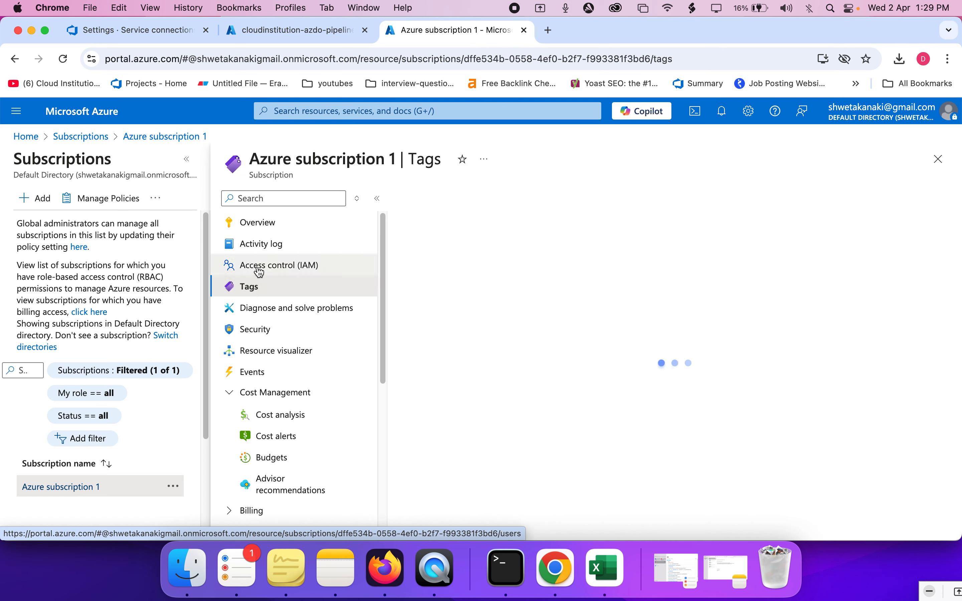
click(261, 273)
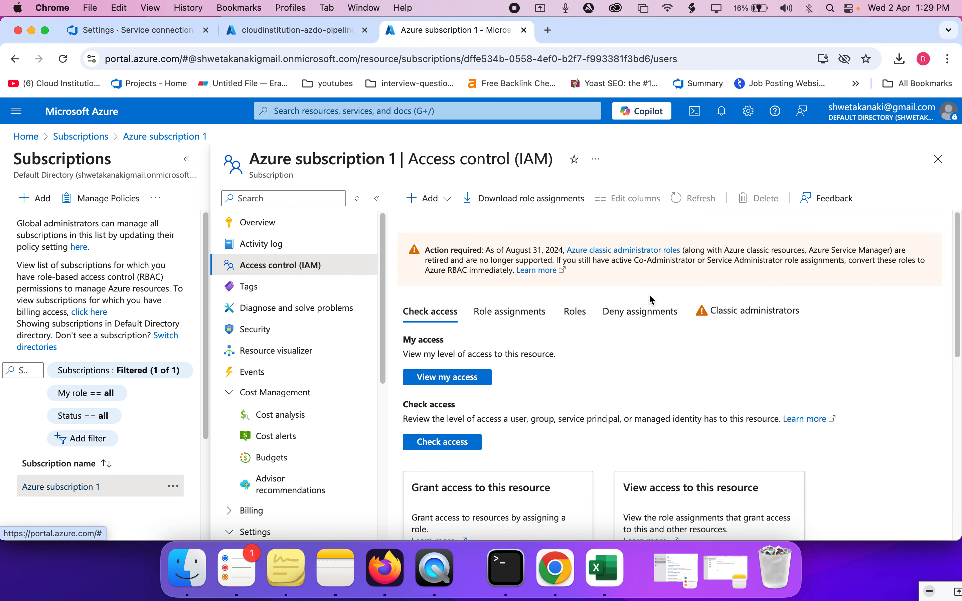
click(494, 299)
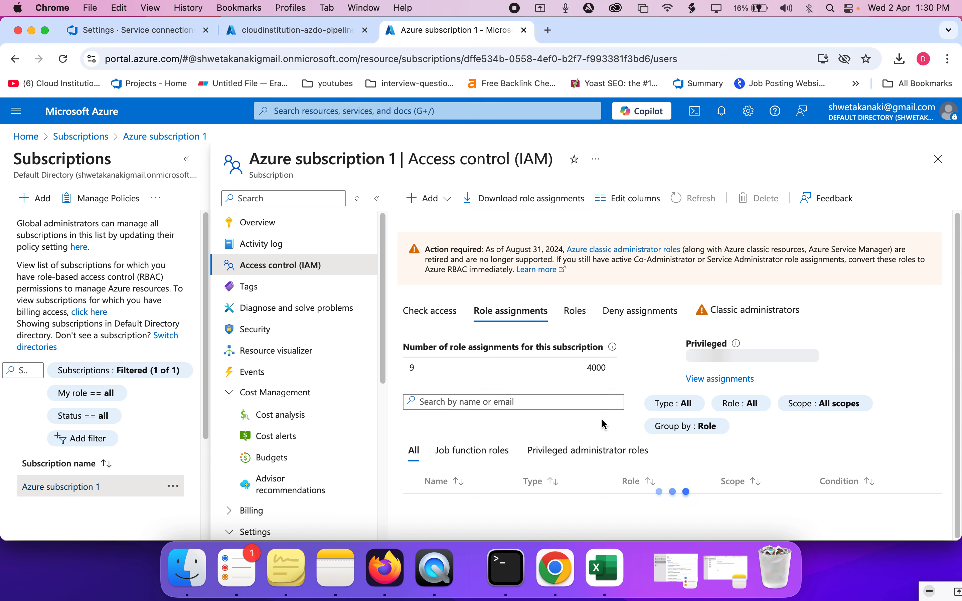
click(564, 451)
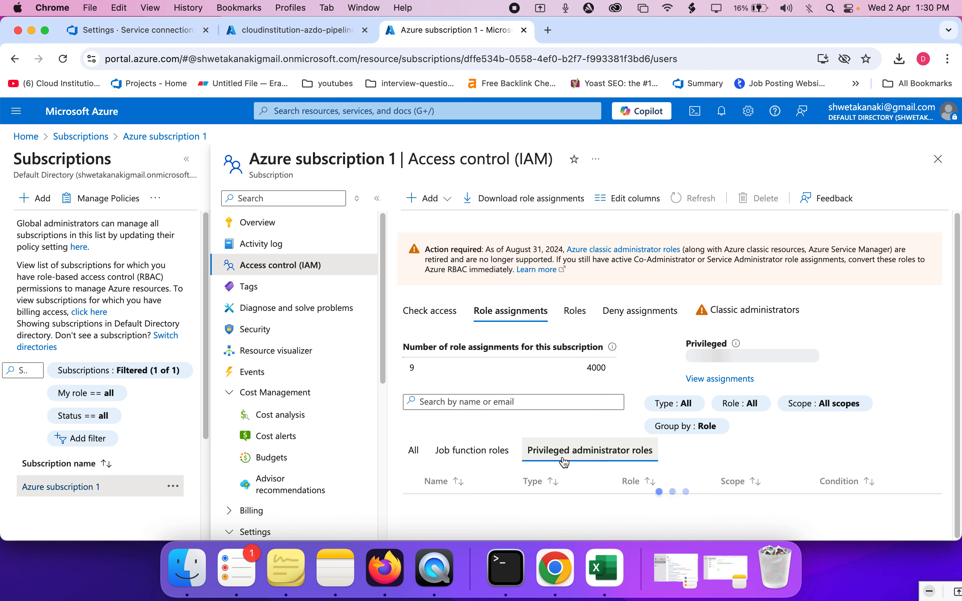
scroll(565, 461, down, 5)
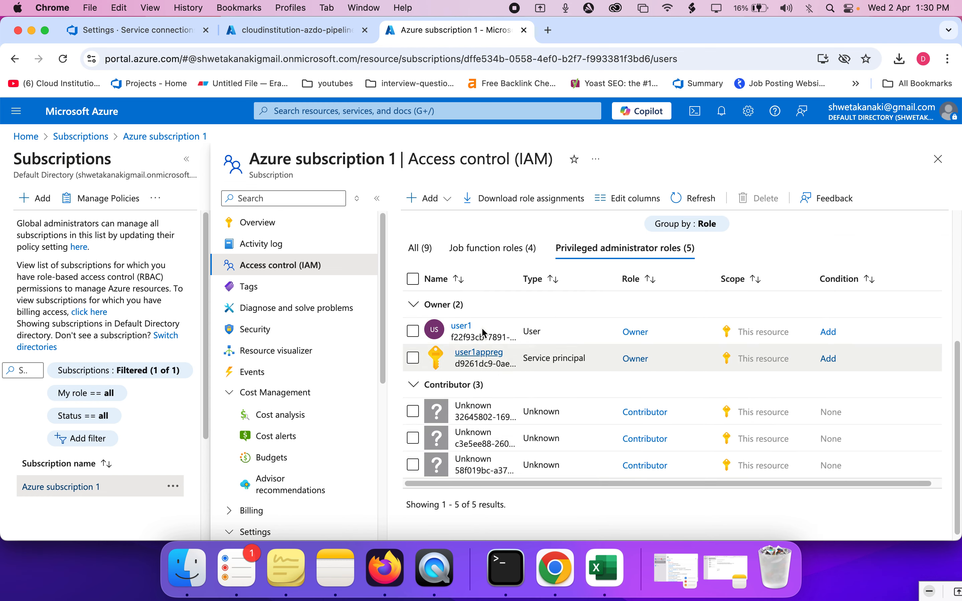
scroll(509, 403, up, 1)
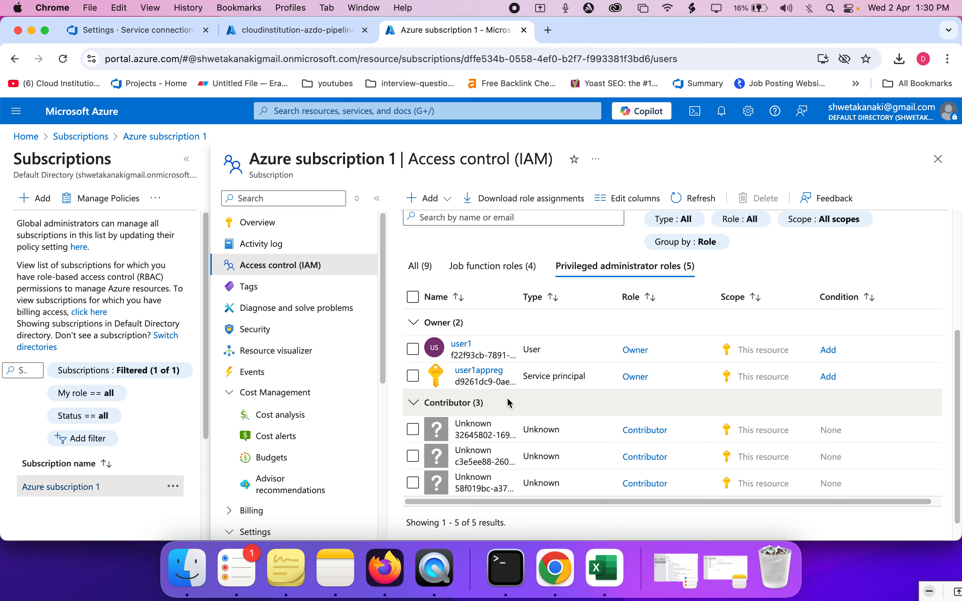
scroll(508, 401, up, 3)
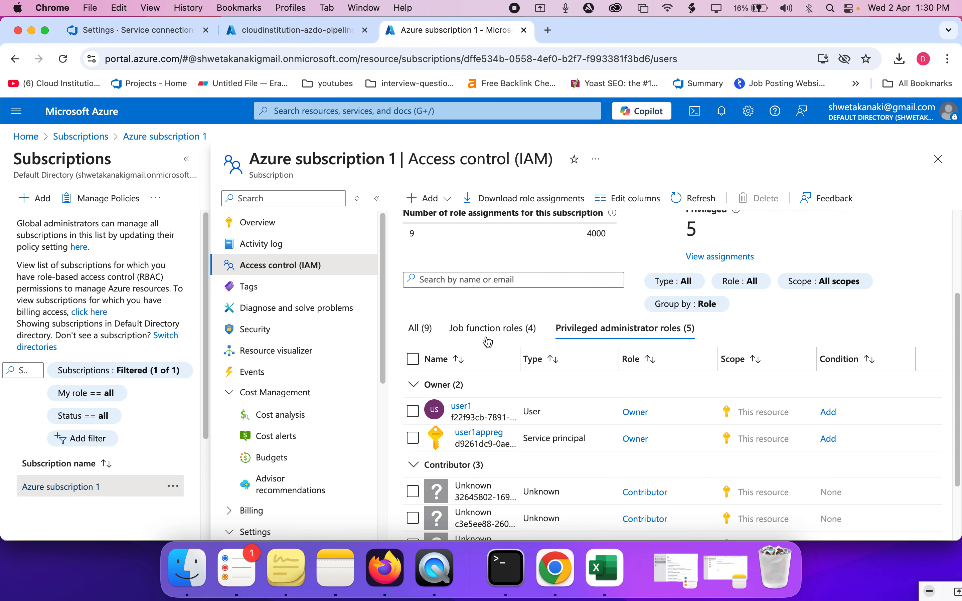
scroll(403, 336, up, 3)
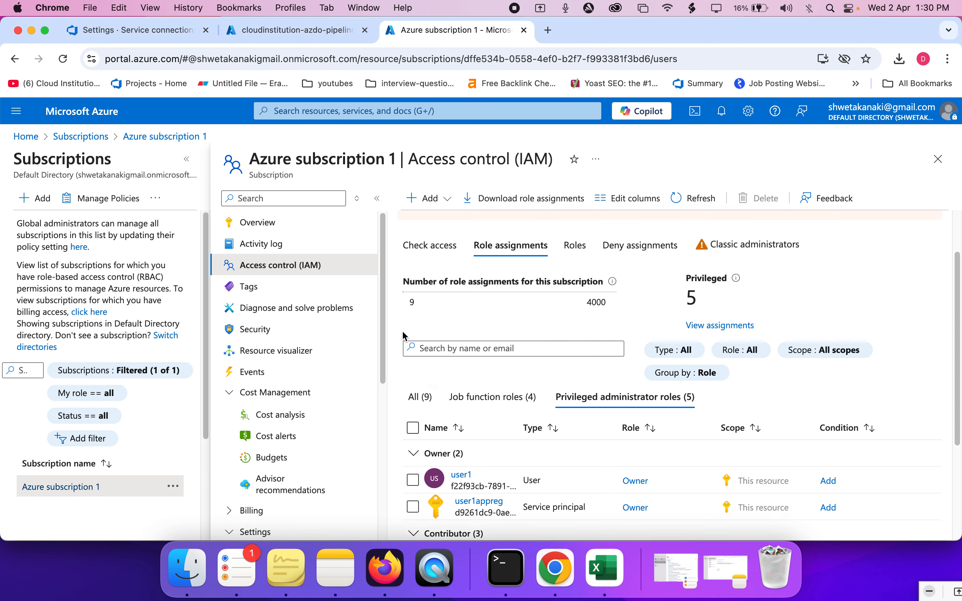
scroll(404, 336, up, 3)
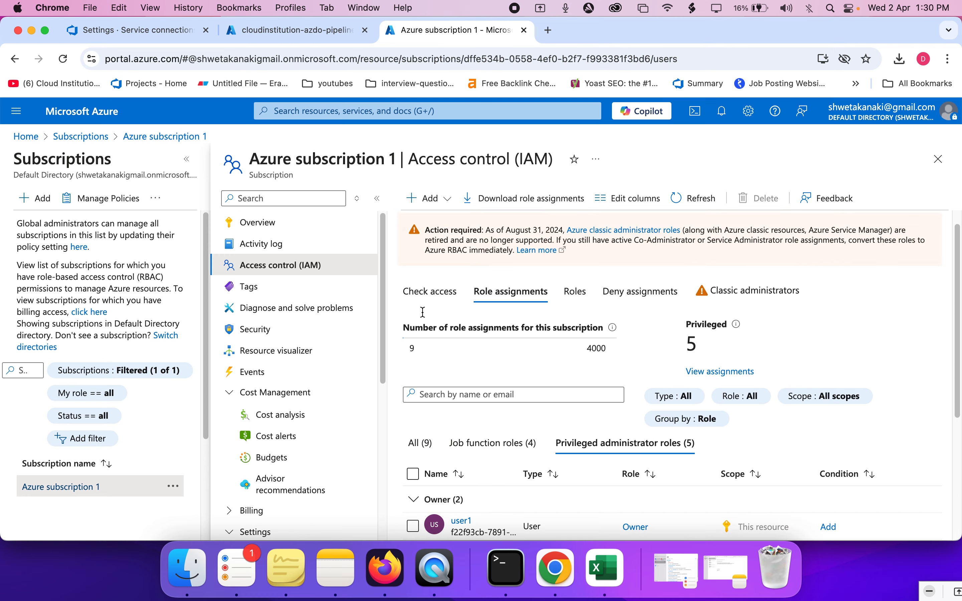
- Start a new role assignment on the subscription with the privileged administrator role Contributor and proceed to its members
click(431, 197)
click(427, 223)
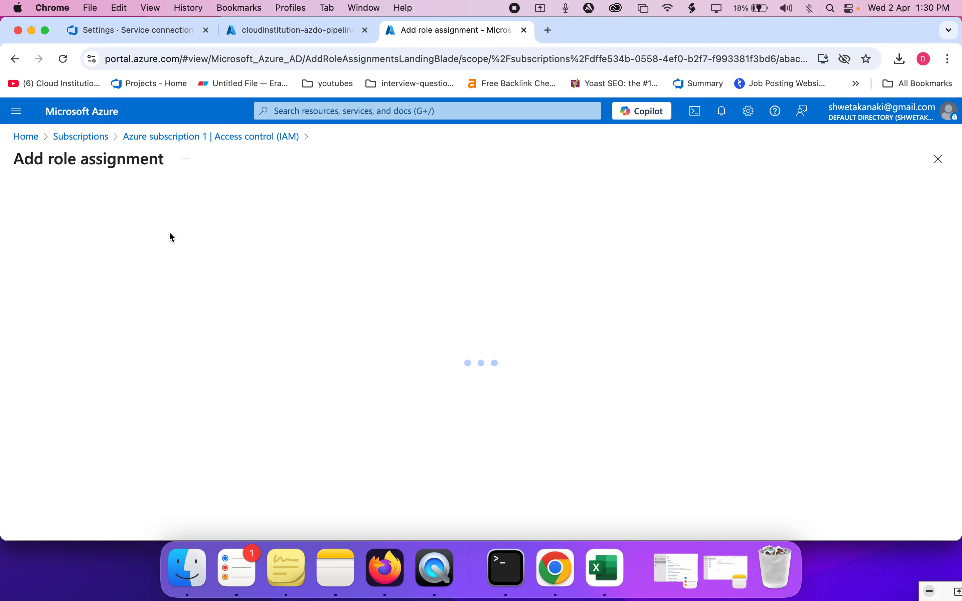
triple_click(151, 160)
click(204, 175)
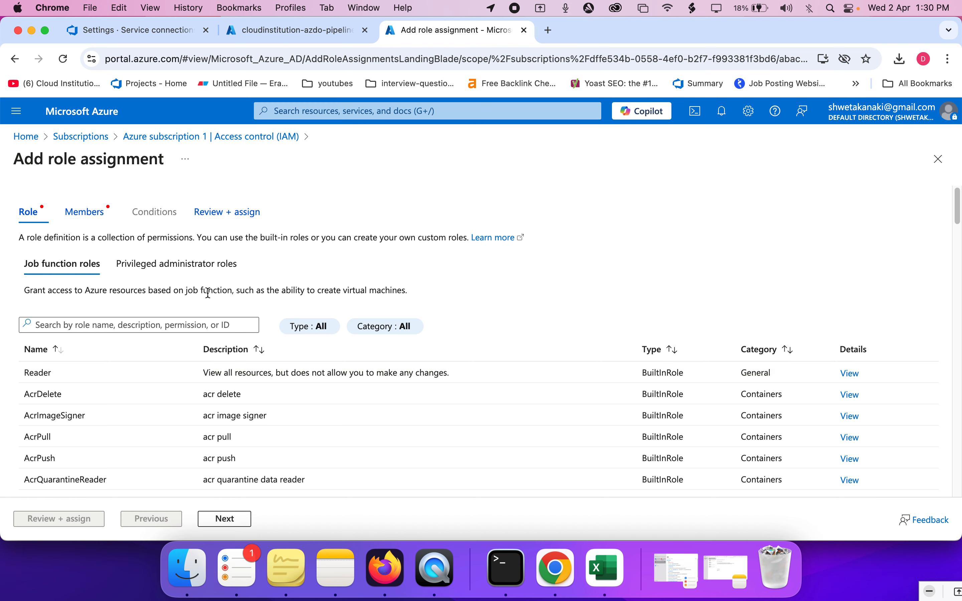
click(181, 264)
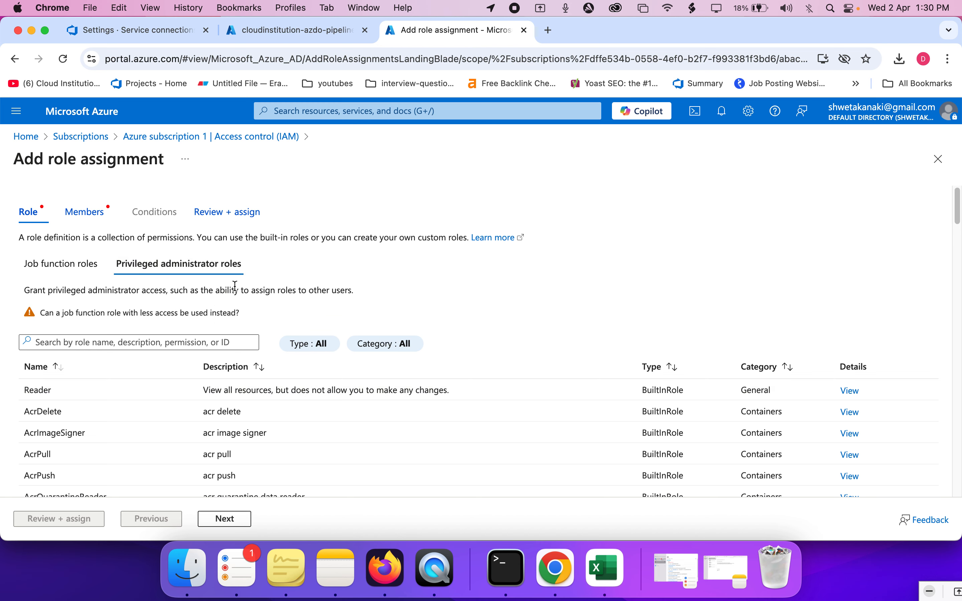
scroll(235, 286, down, 2)
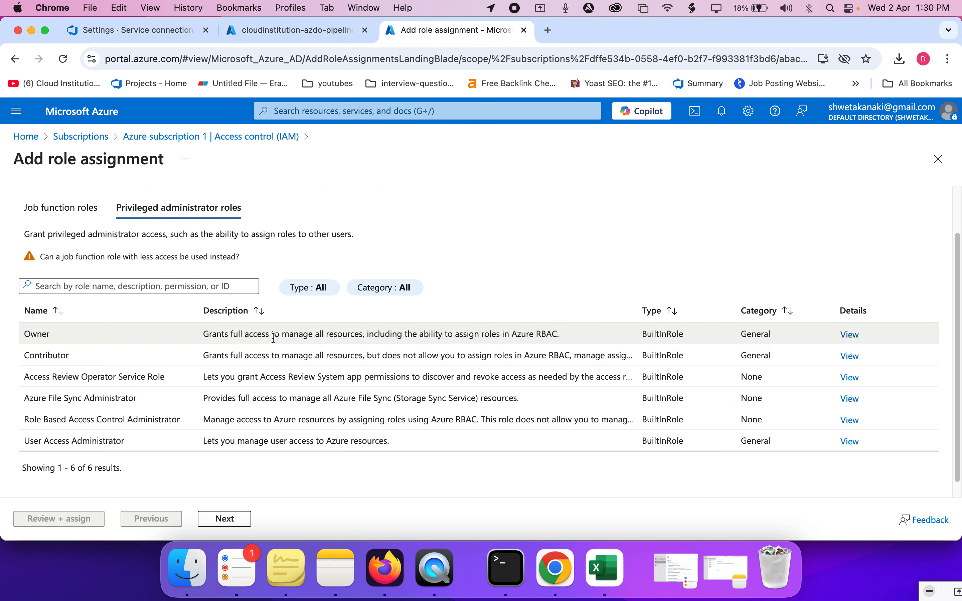
click(274, 338)
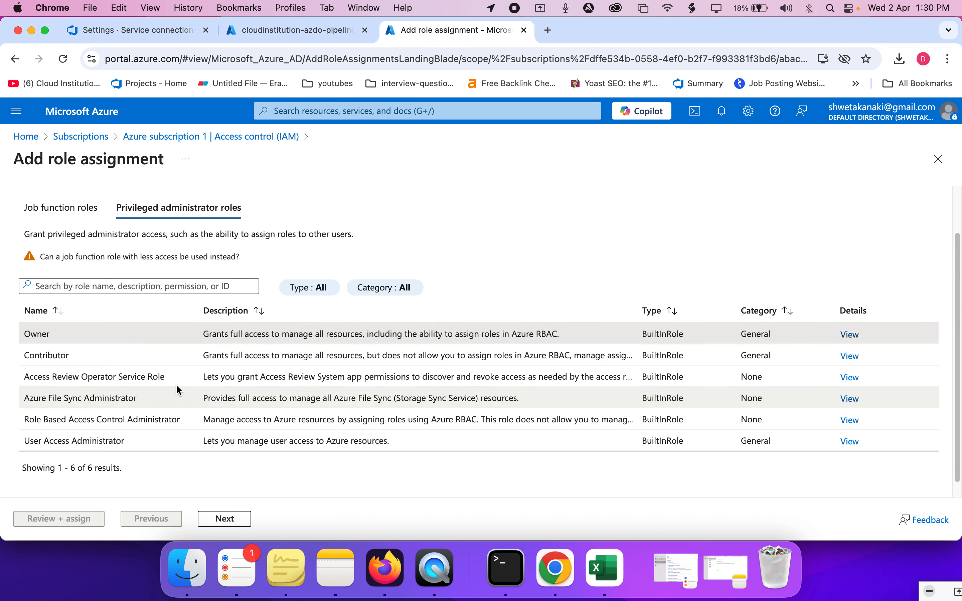
click(123, 356)
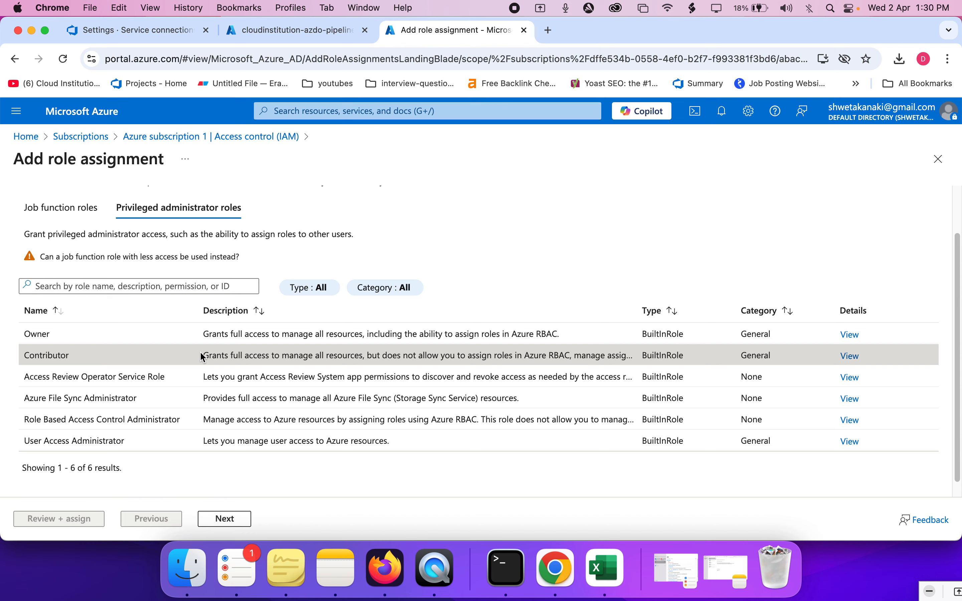
click(228, 521)
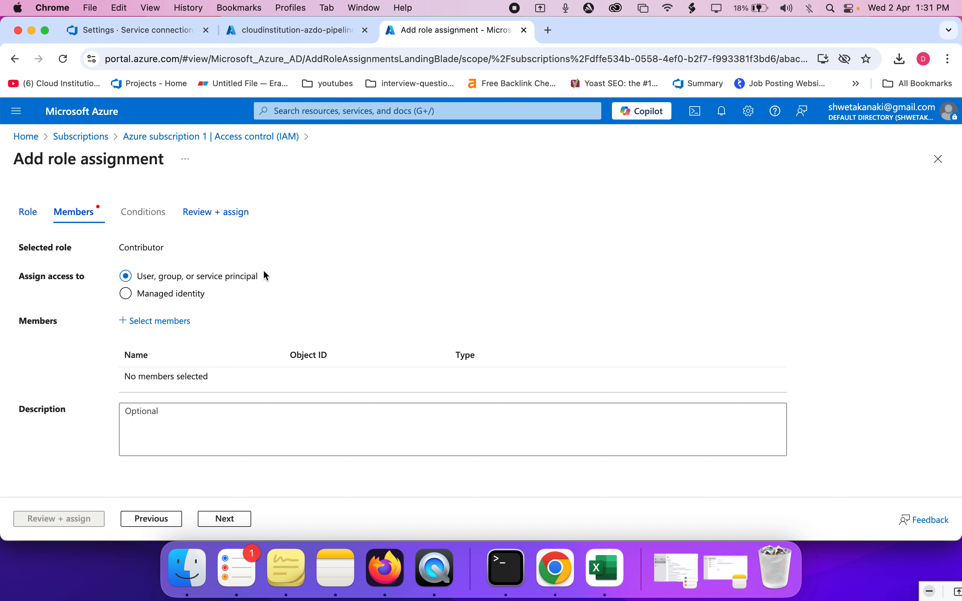
- Open member selection for the Contributor role assignment and check the app registration's name on its Certificates & secrets page
drag(260, 277, 199, 285)
click(165, 323)
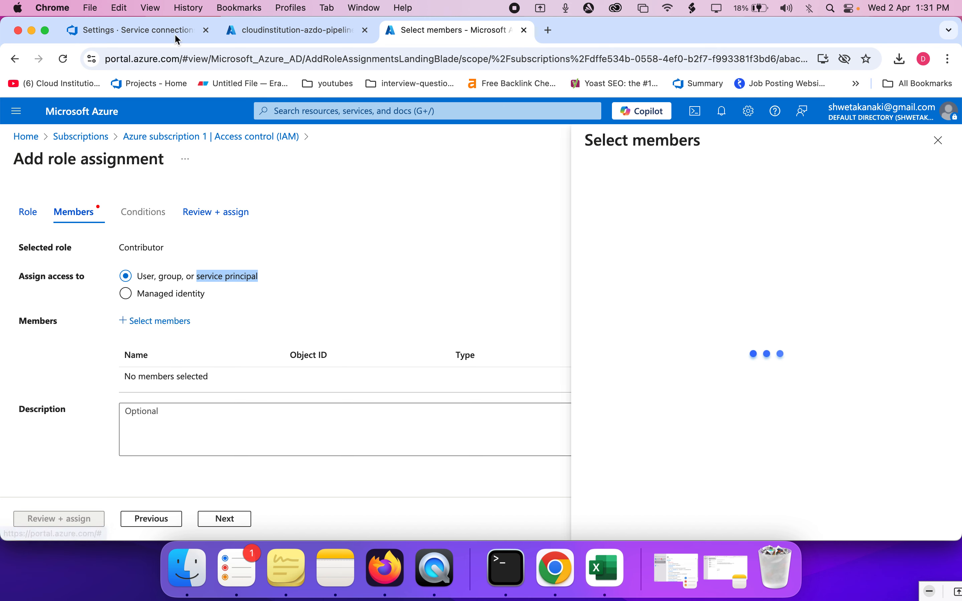
click(243, 32)
scroll(119, 278, up, 1)
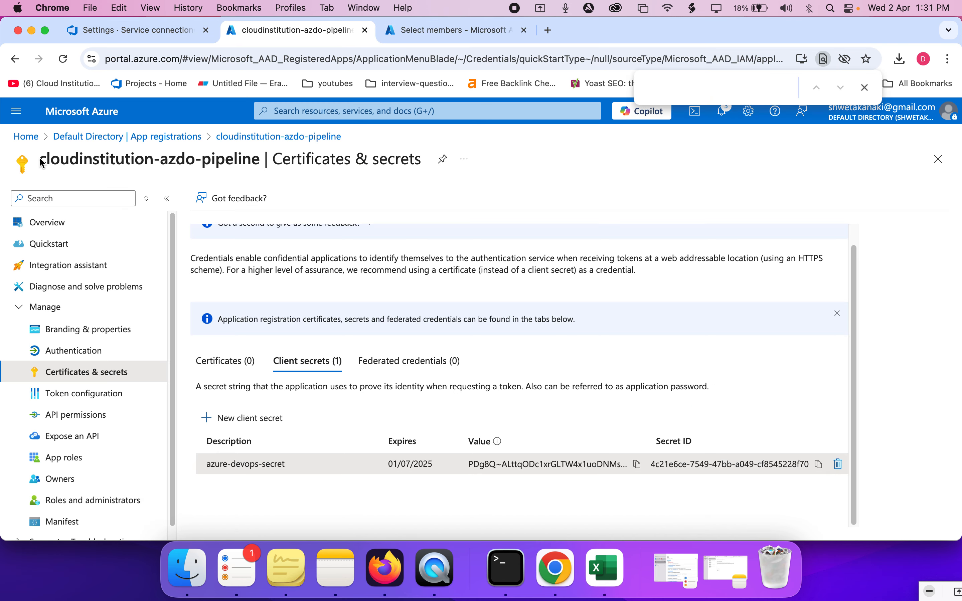
drag(42, 163, 210, 161)
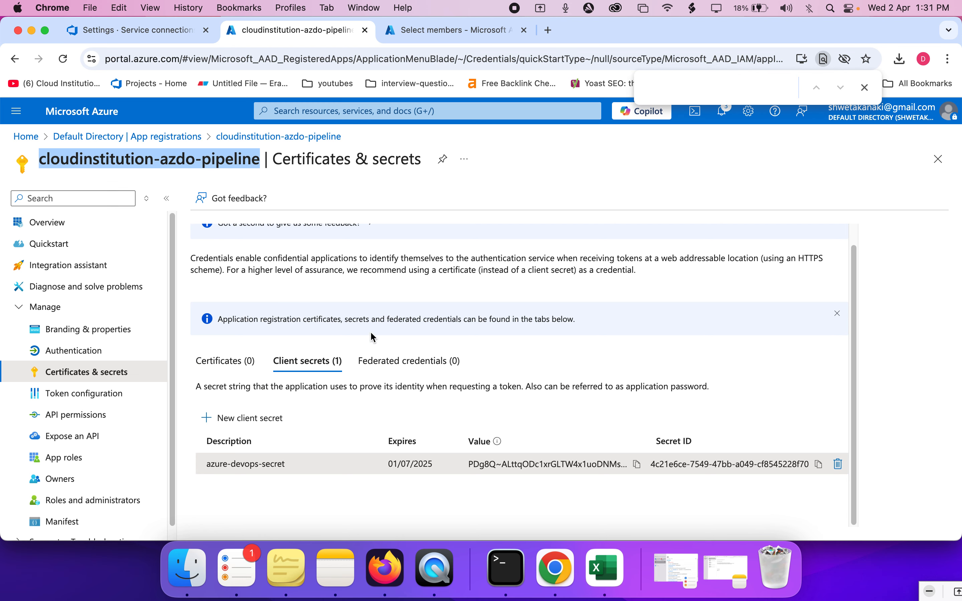
click(440, 28)
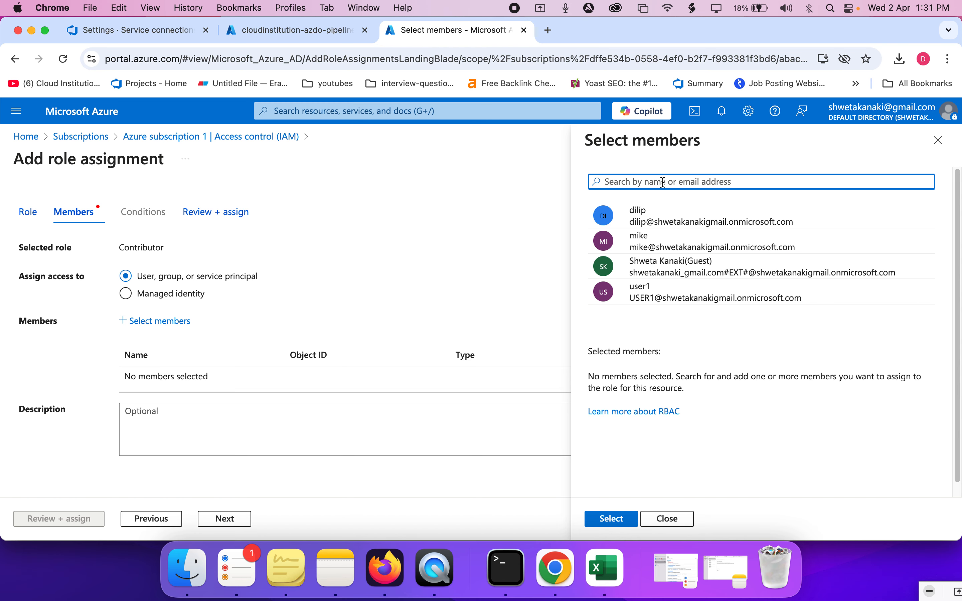
- Copy the app registration name cloudinstitution-azdo-pipeline and search for it among the selectable members
click(327, 30)
drag(74, 161, 211, 163)
key(super+c)
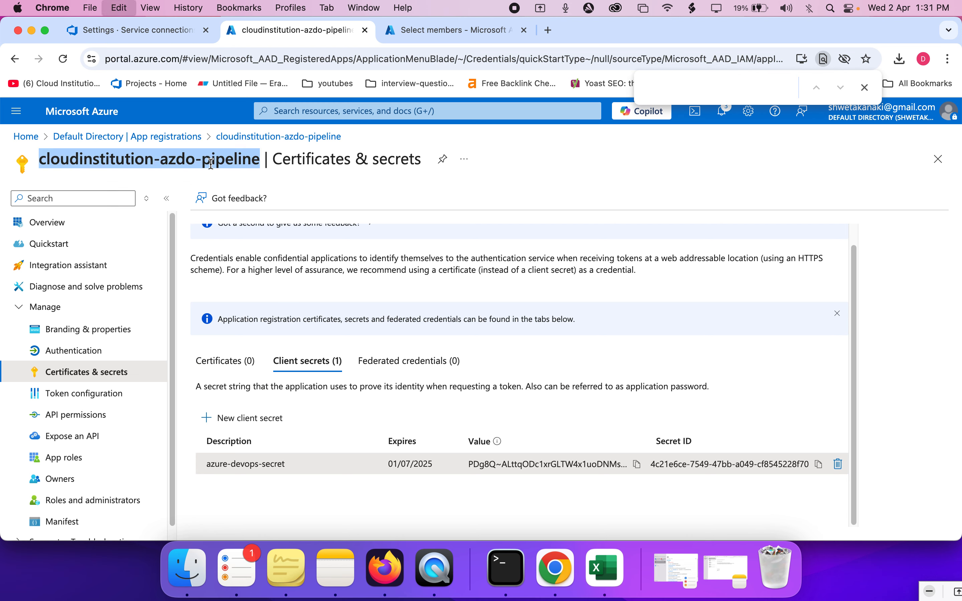
click(403, 30)
key(super+v)
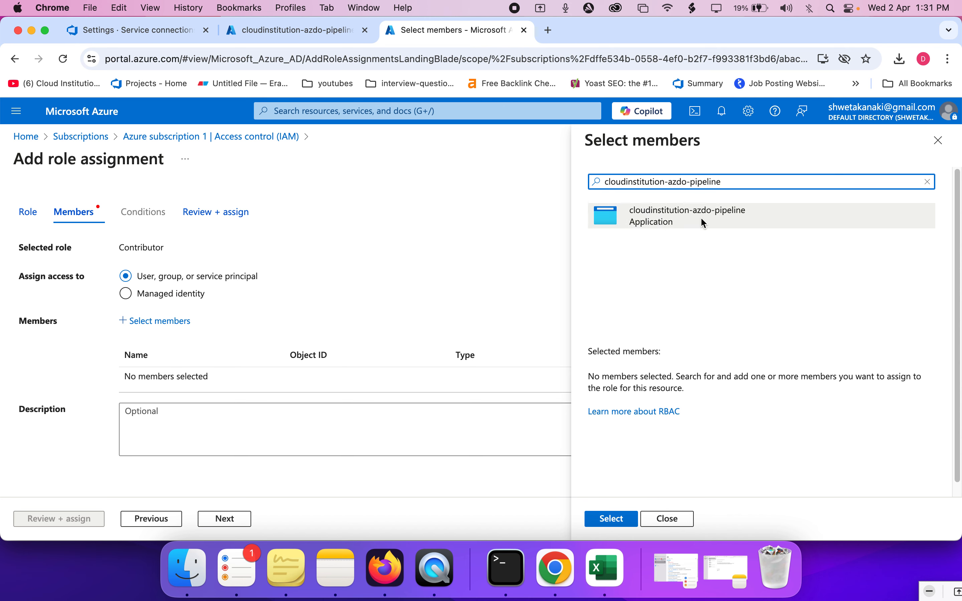
- Add the cloudinstitution-azdo-pipeline application as the member and complete the Contributor role assignment on the subscription
click(699, 214)
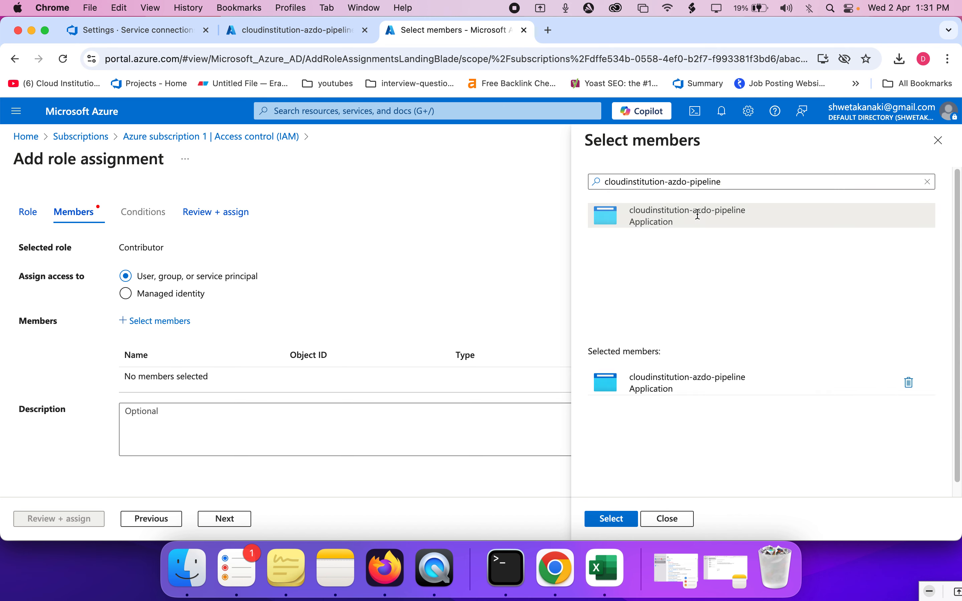
click(612, 520)
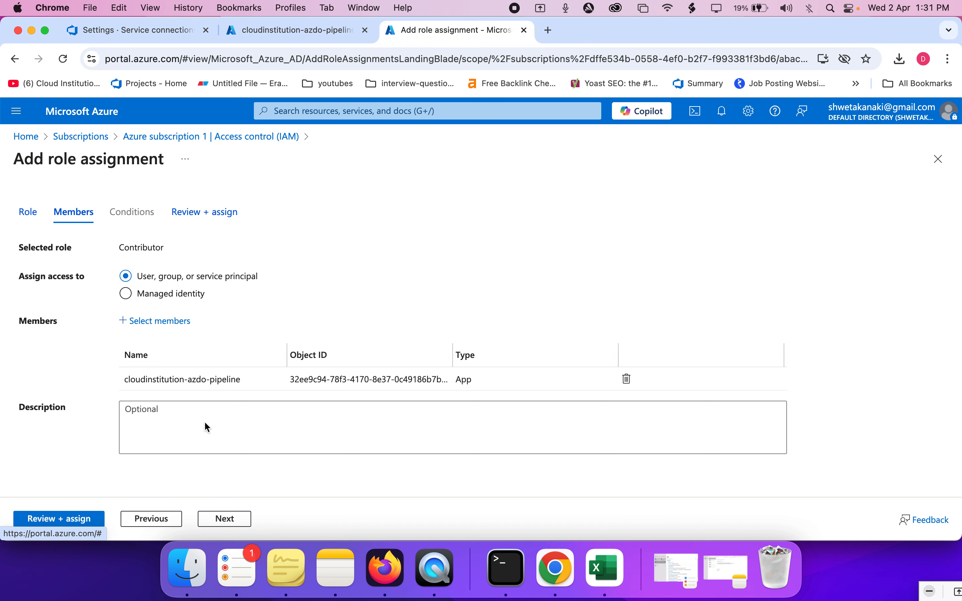
click(234, 524)
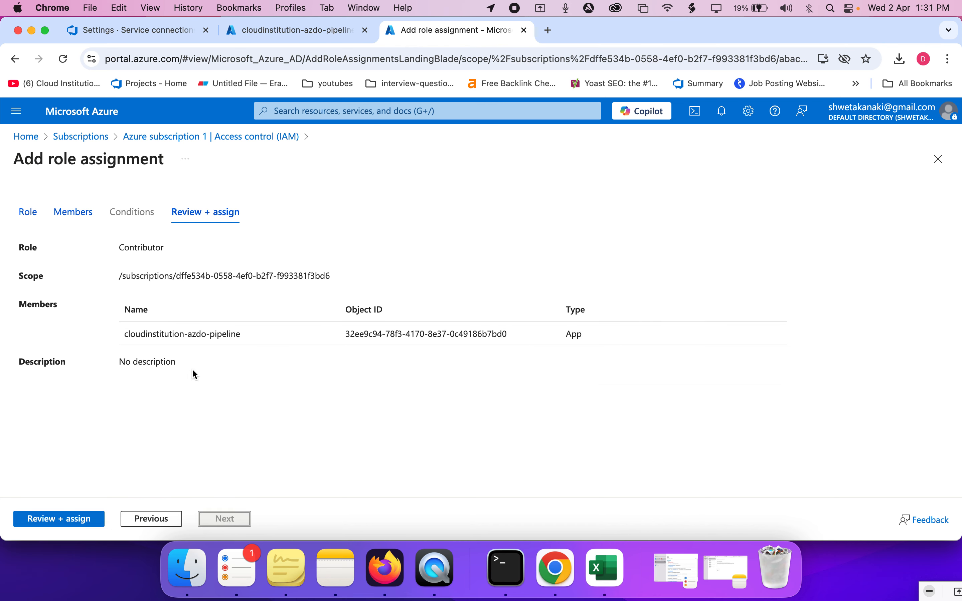
click(67, 524)
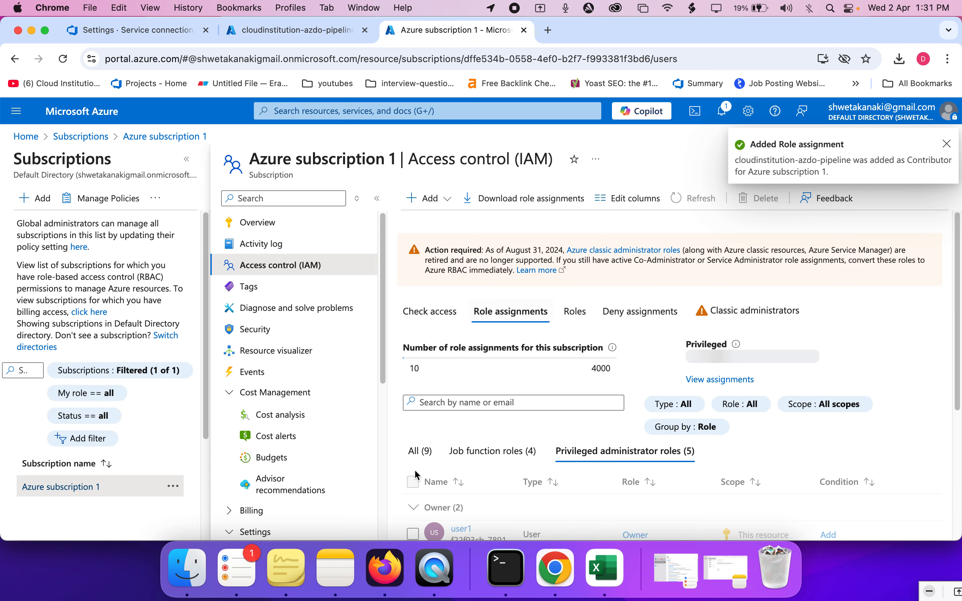
- Switch to the Eraser diagram in Firefox and add the text "secrets" below App registration in the Azure portal box
click(385, 585)
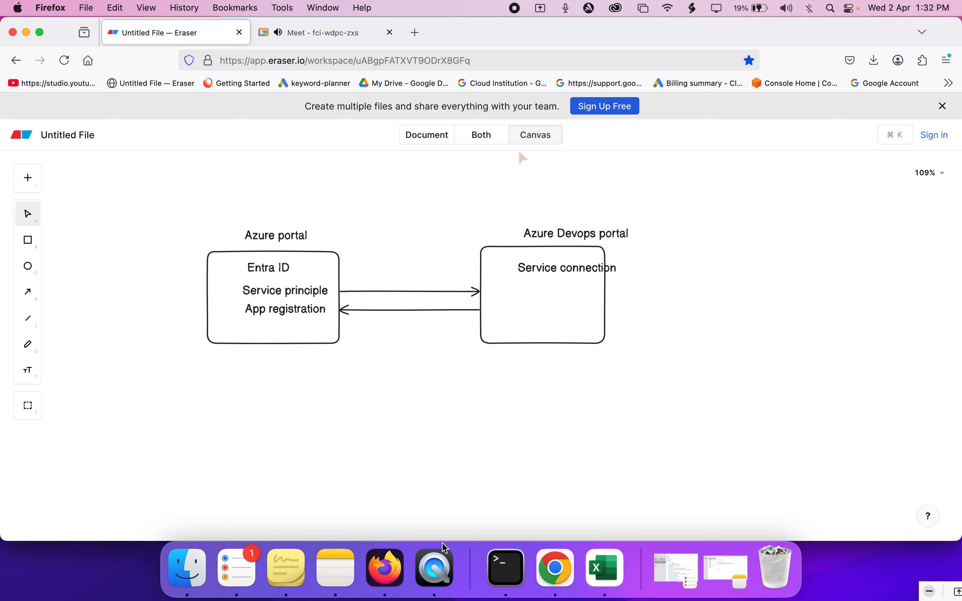
click(30, 381)
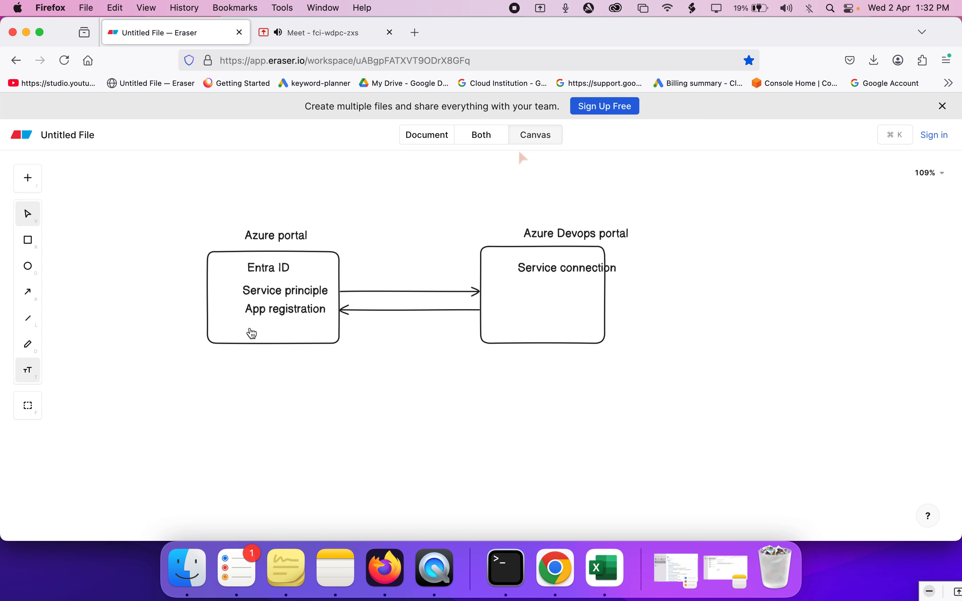
click(251, 329)
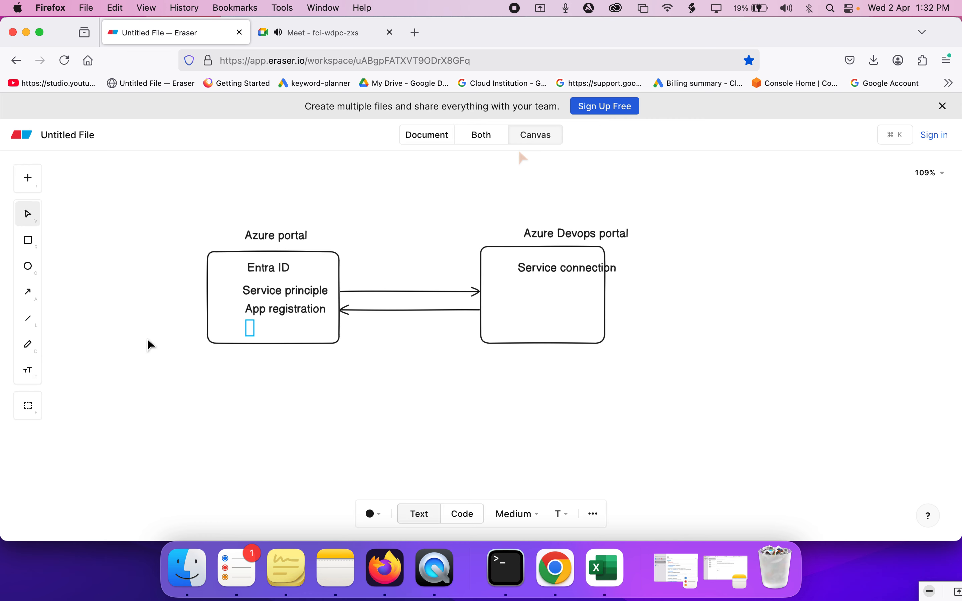
text(secrets)
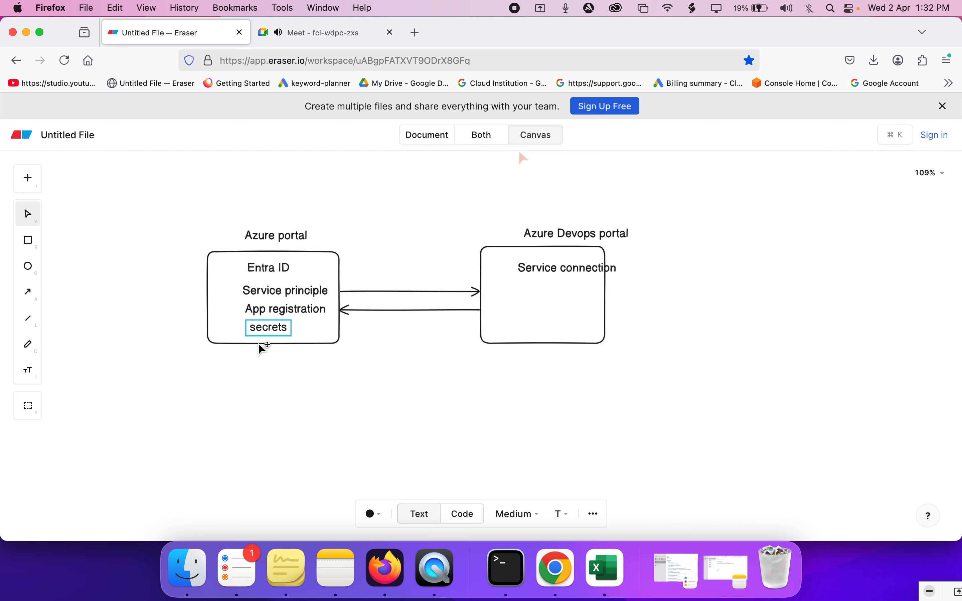
click(250, 350)
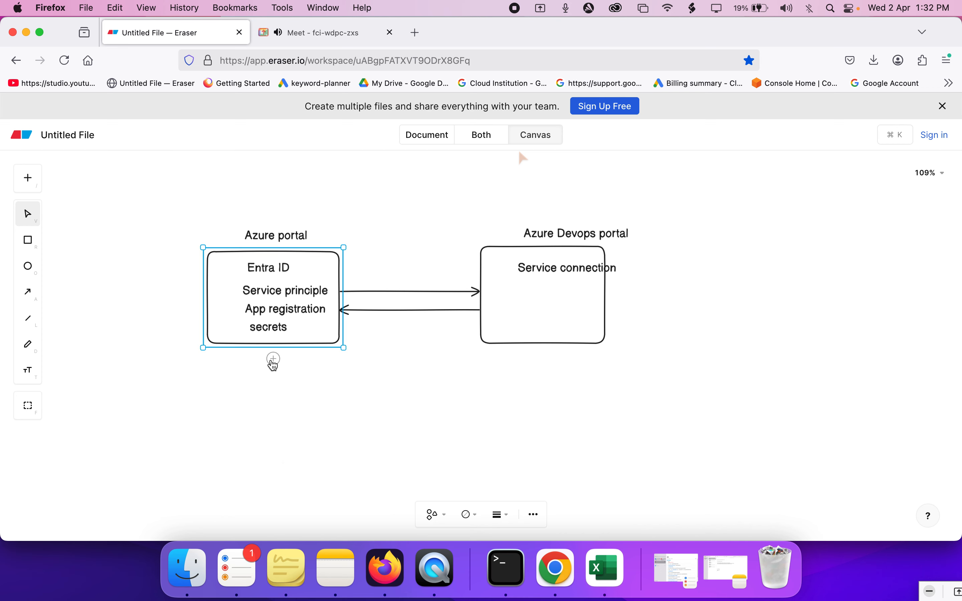
- Add the text "IAM - contribute" below "secrets" at the lower edge of the Azure portal box
click(27, 372)
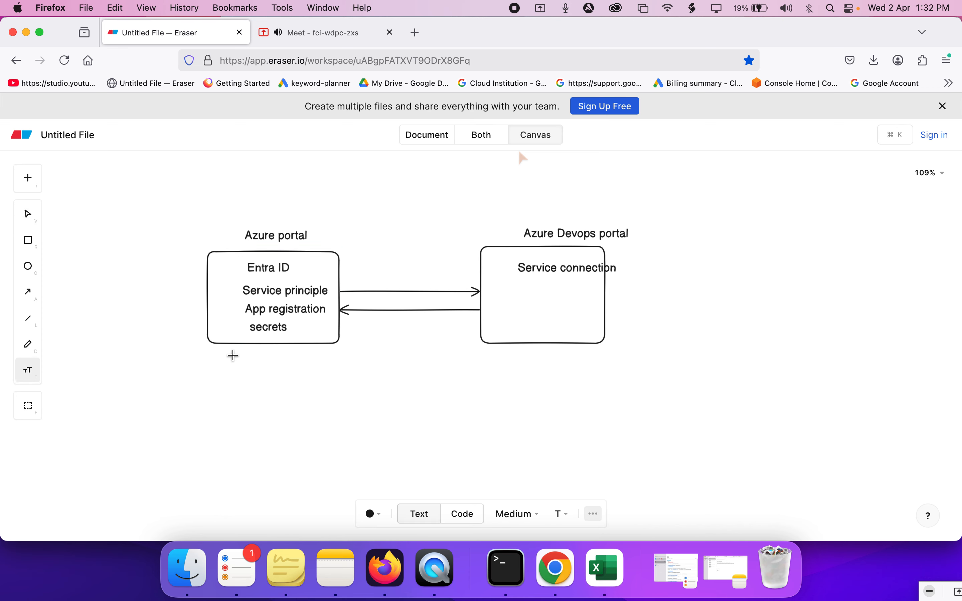
click(259, 349)
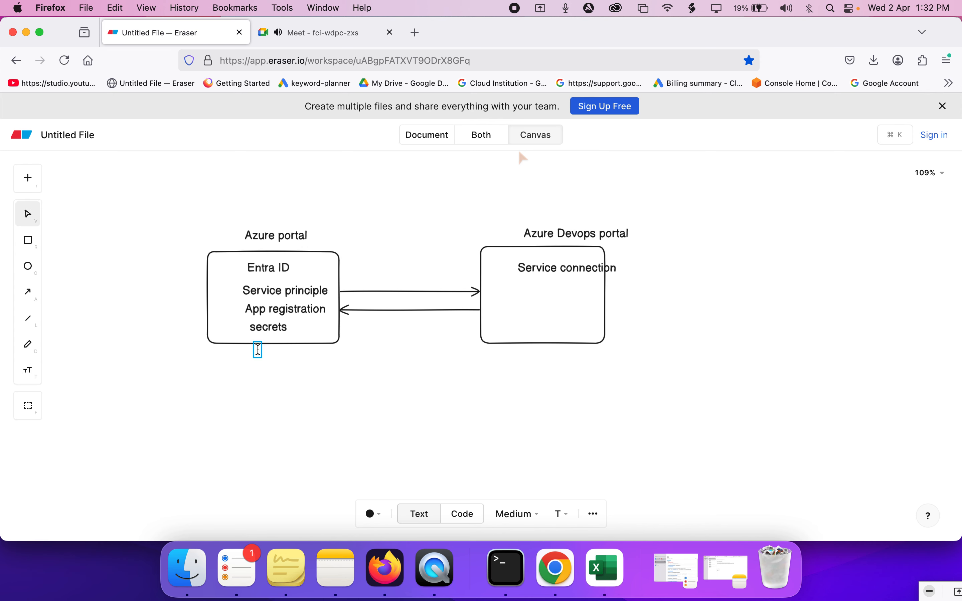
text(IAM - contrib)
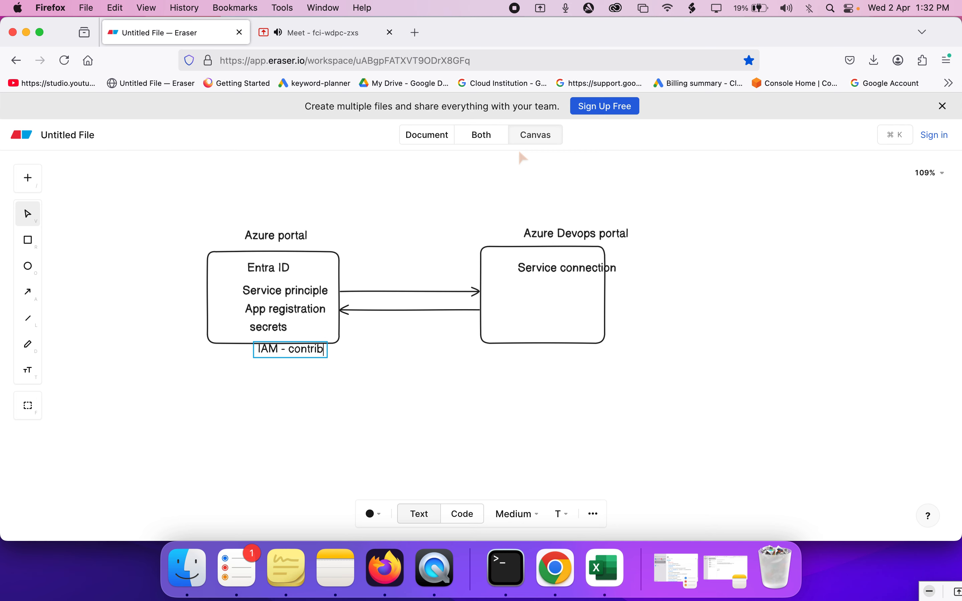
text(ute)
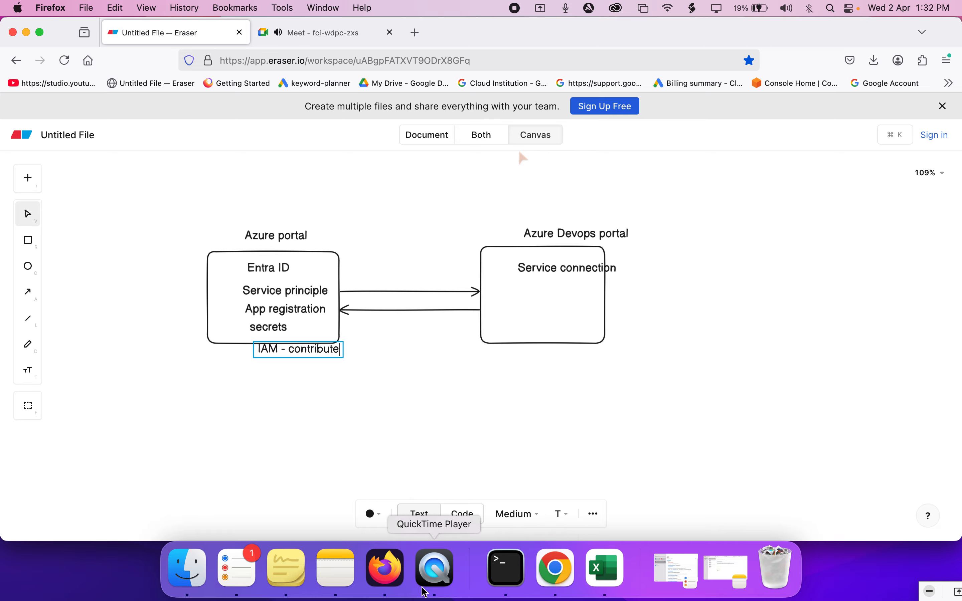
- Return to the Azure DevOps service connection form in Chrome and verify the service principal credentials again
click(555, 569)
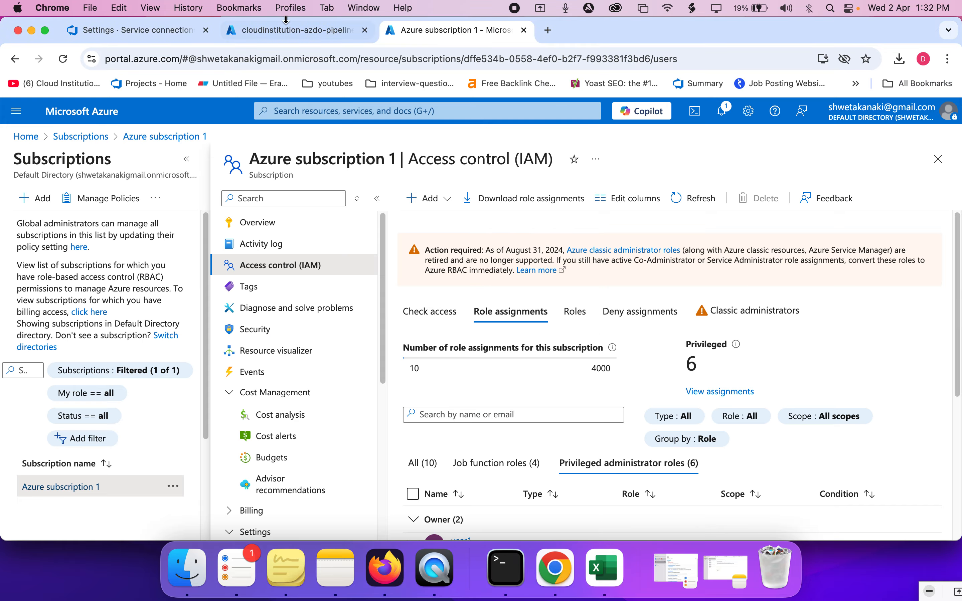
click(153, 37)
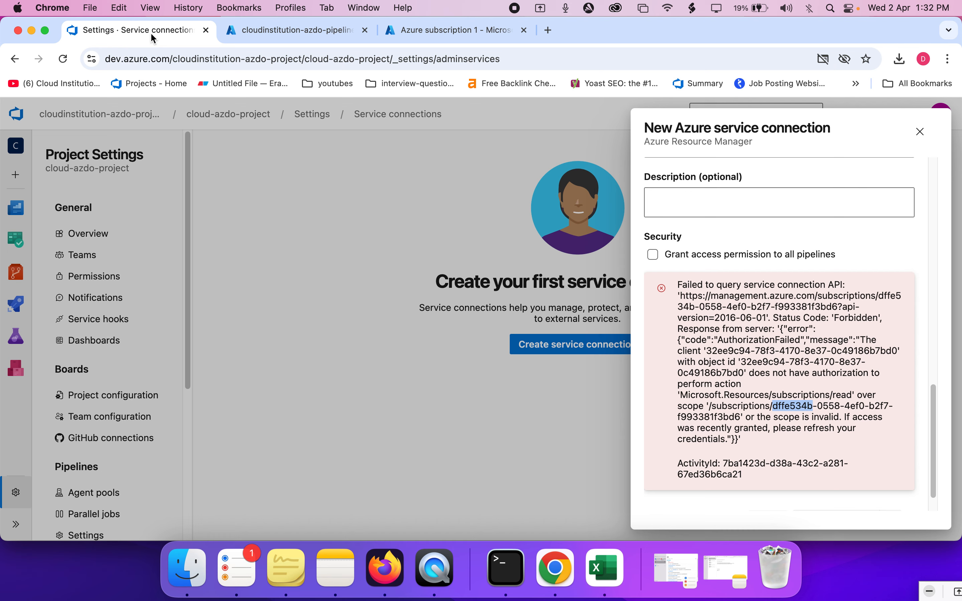
scroll(883, 340, down, 1)
scroll(883, 340, up, 7)
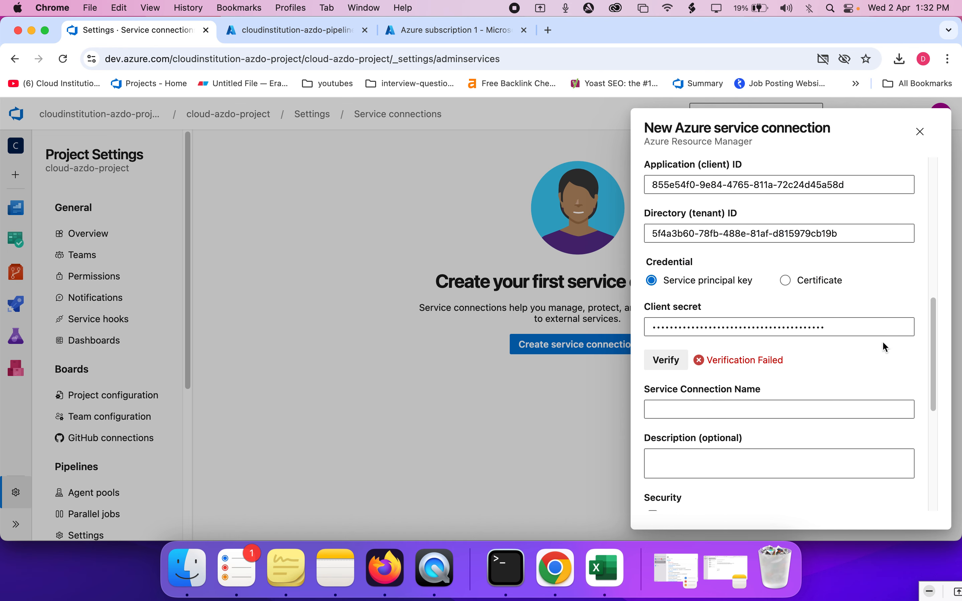
scroll(883, 340, down, 1)
click(667, 317)
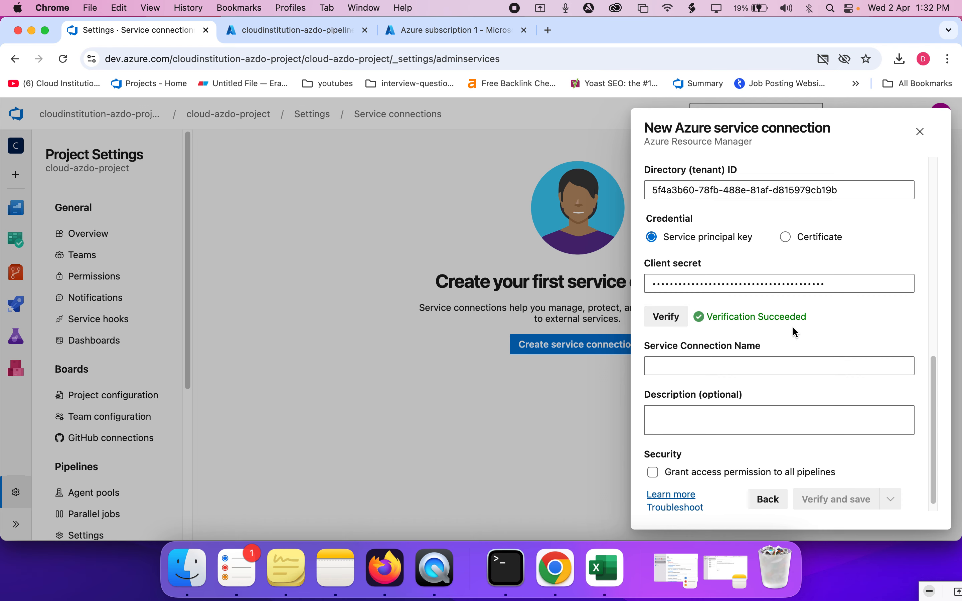
drag(811, 318, 704, 317)
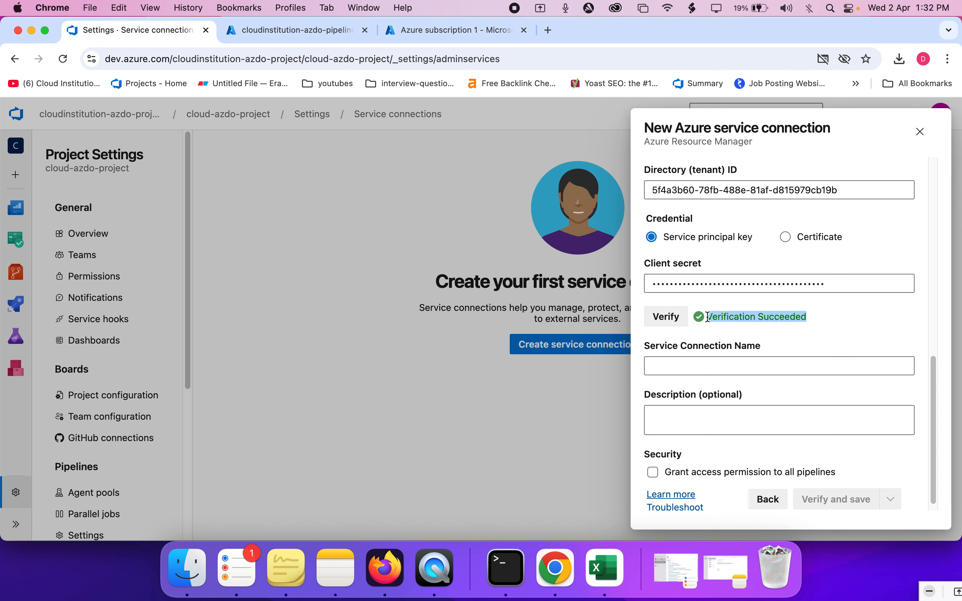
- Review the subscription's privileged role assignments and the Eraser diagram, and return to the service connection form
click(441, 35)
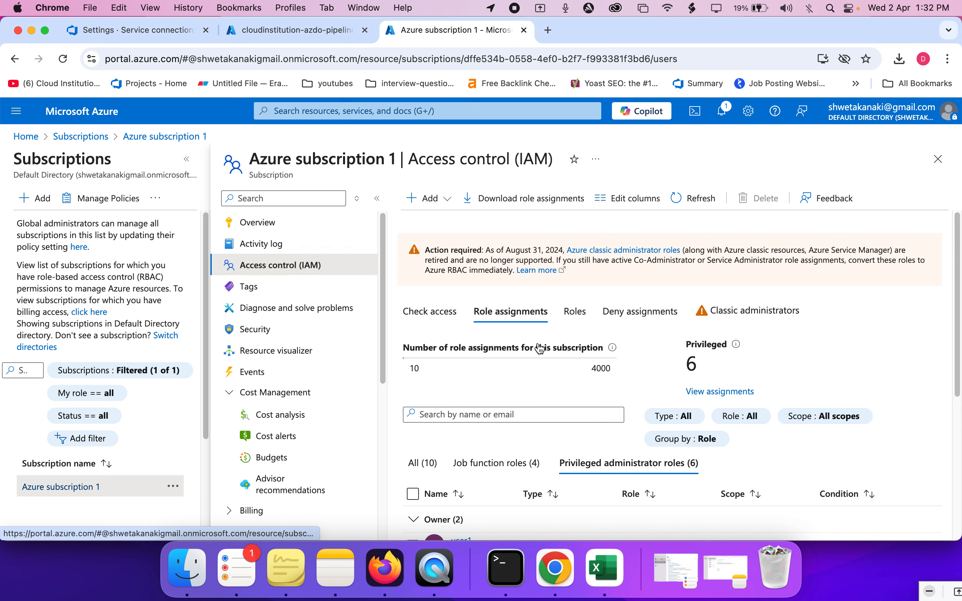
scroll(541, 349, down, 8)
scroll(516, 358, up, 8)
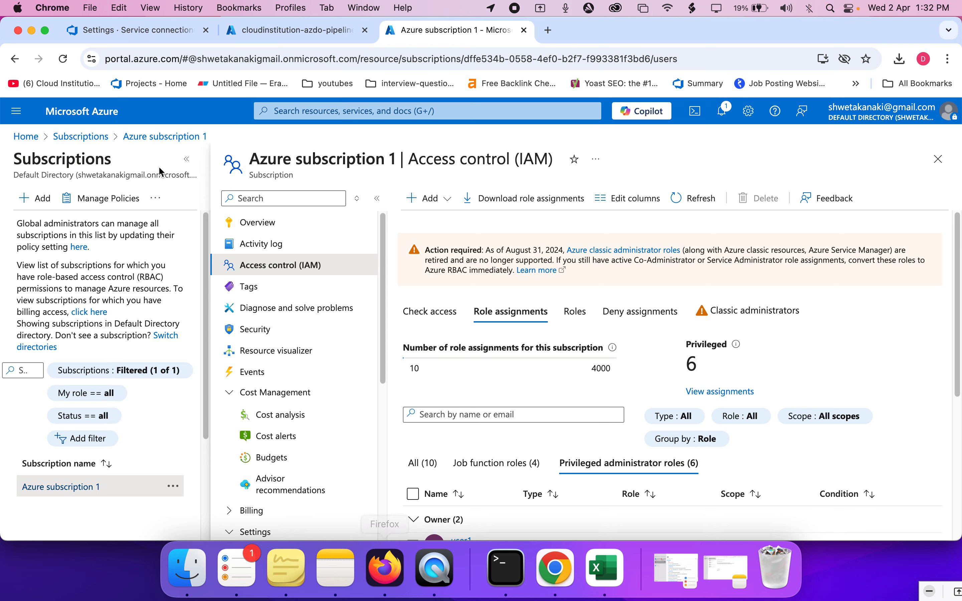
click(145, 30)
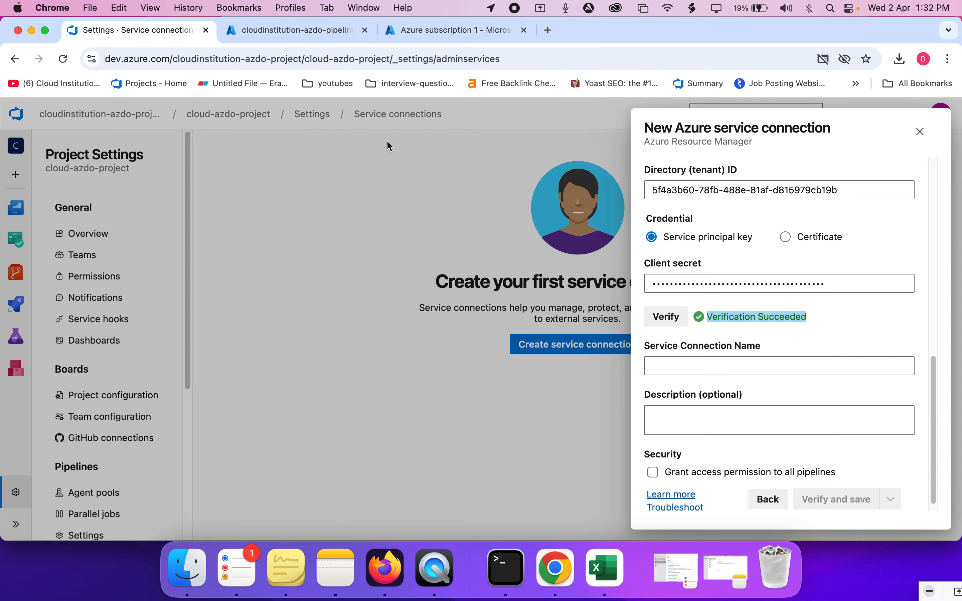
click(384, 568)
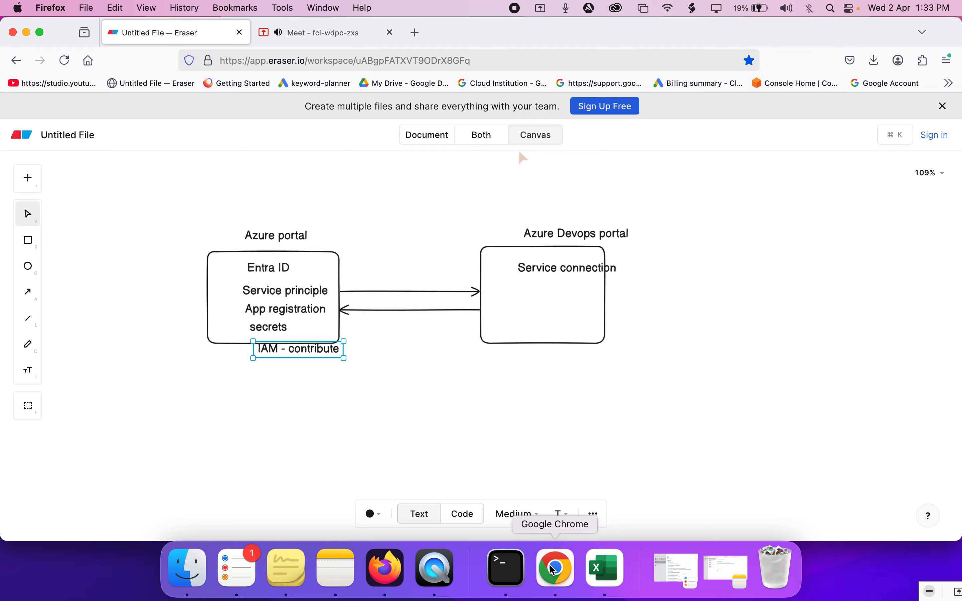
click(554, 570)
- Name the service connection azure-cloudinstitution-service-connection
scroll(773, 340, down, 1)
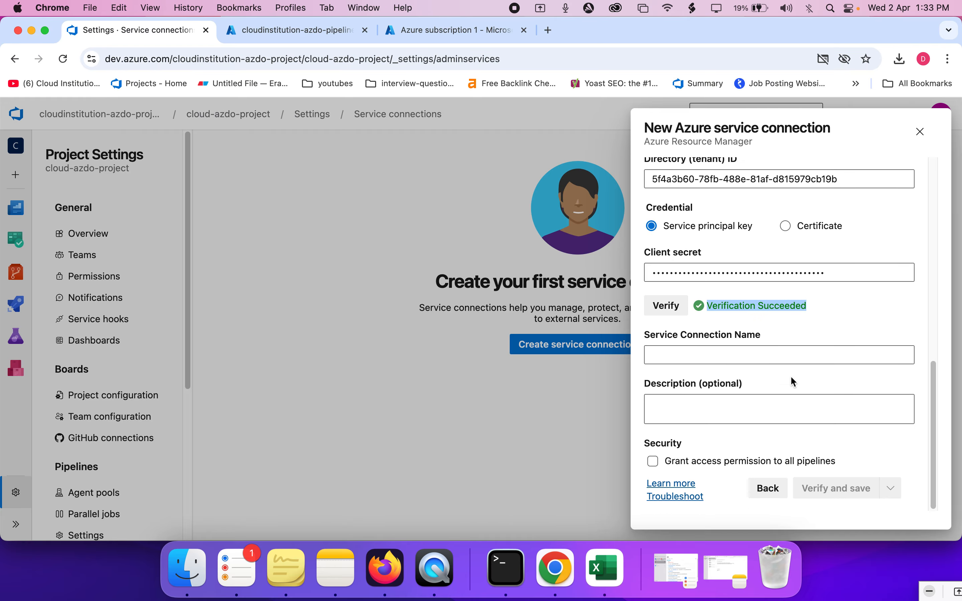
click(670, 360)
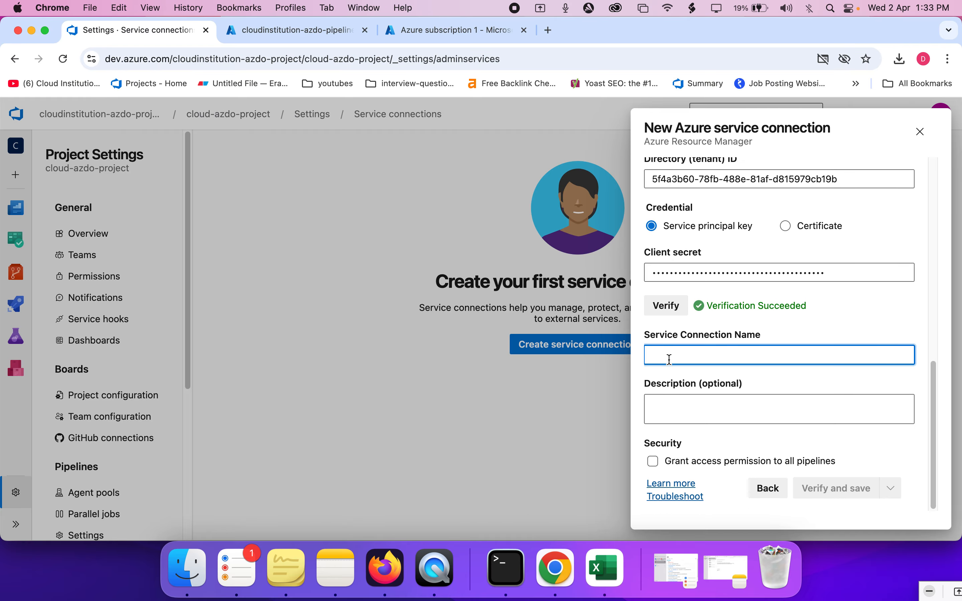
text(azure-)
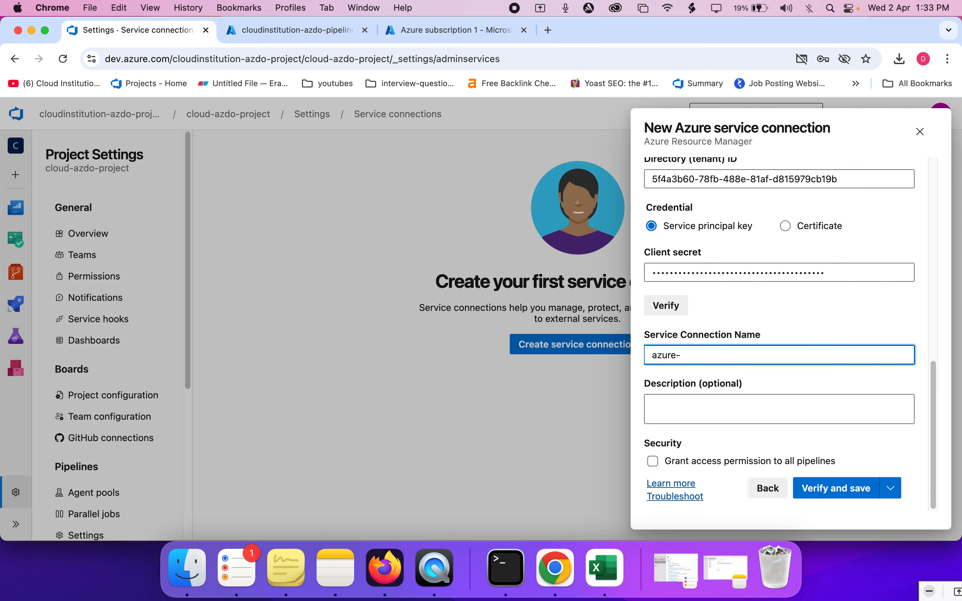
text(oudinstitution-service -con)
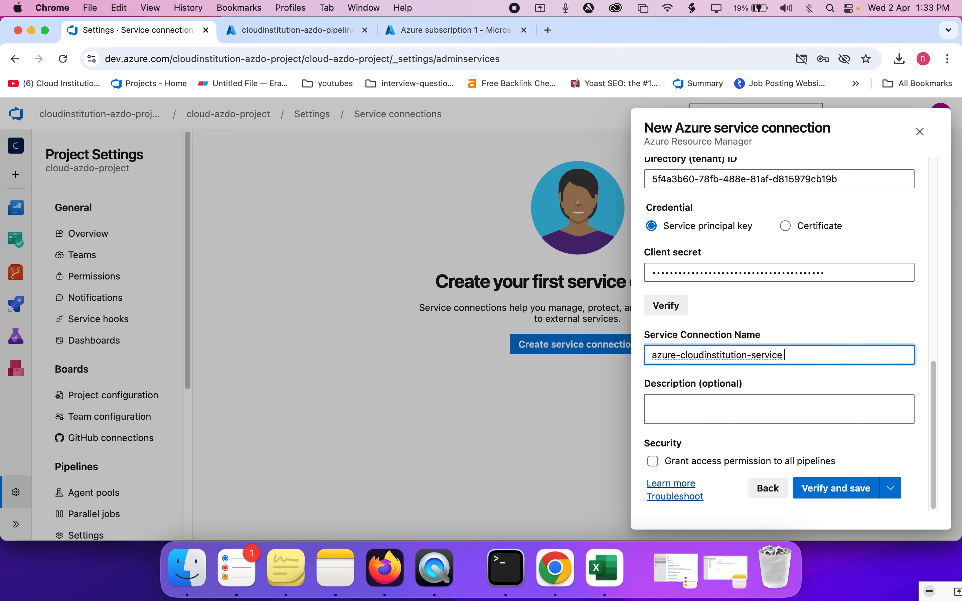
text(nection)
click(786, 355)
key(BackSpace)
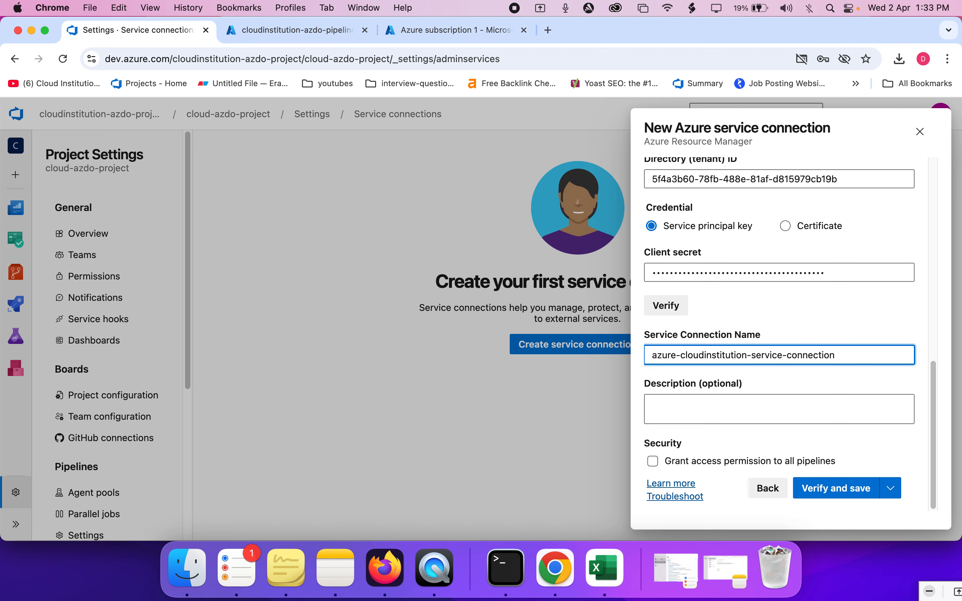
- Leave the service connection's description empty and grant access permission to all pipelines
click(738, 403)
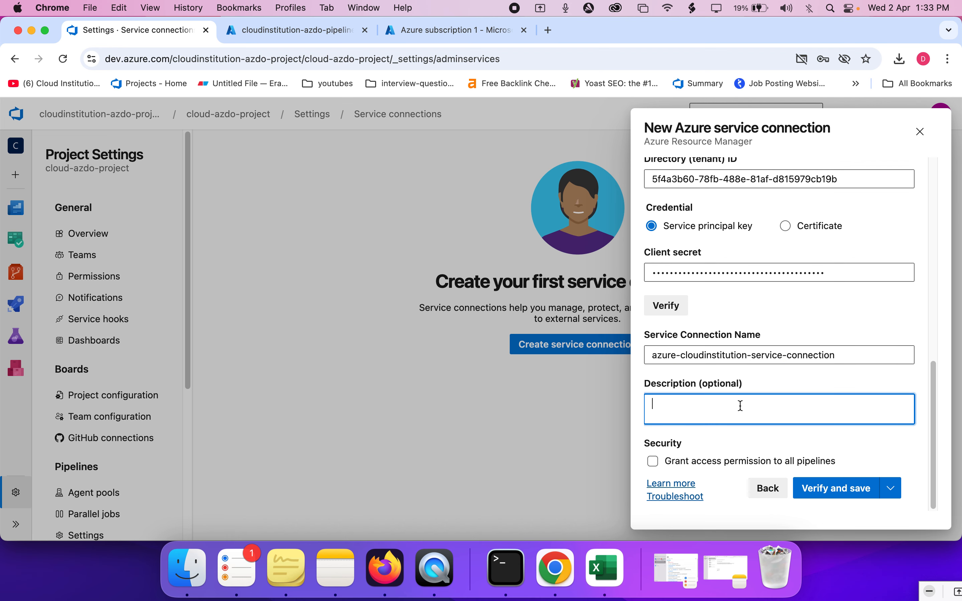
click(653, 461)
drag(841, 468, 673, 466)
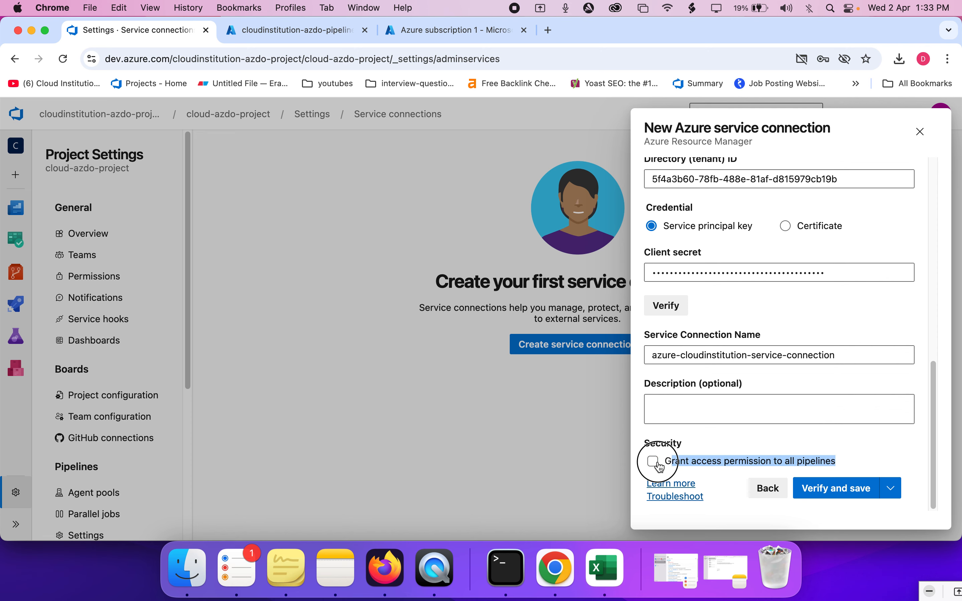
click(659, 463)
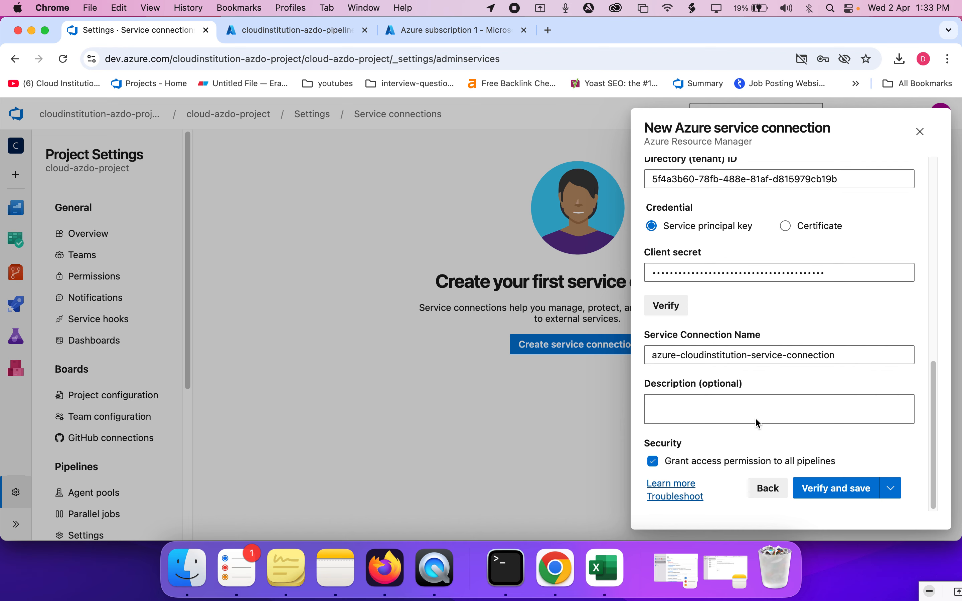
- Review the connection details, verify and save the service connection, and decline storing its password in the browser
scroll(744, 397, up, 10)
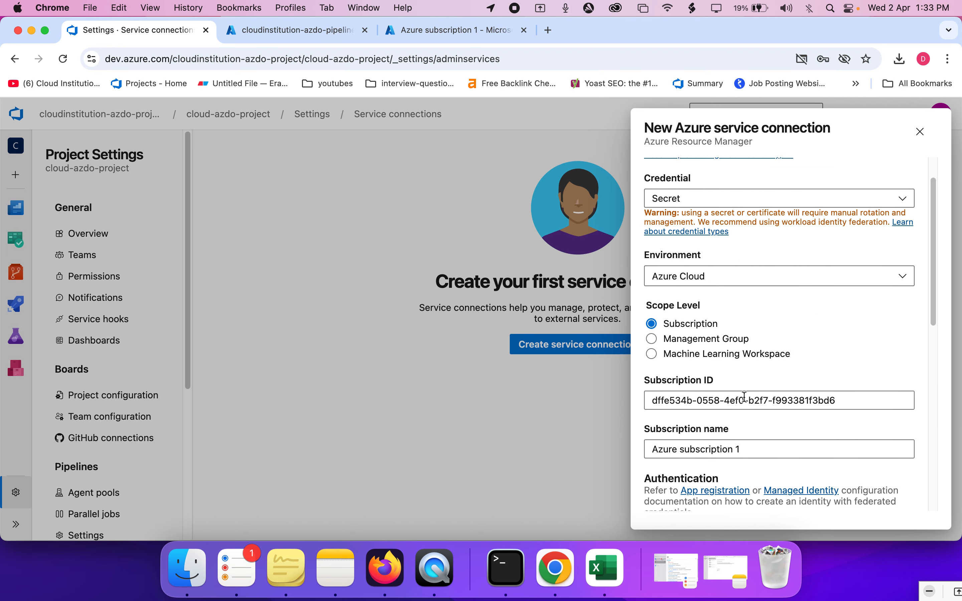
scroll(746, 418, down, 10)
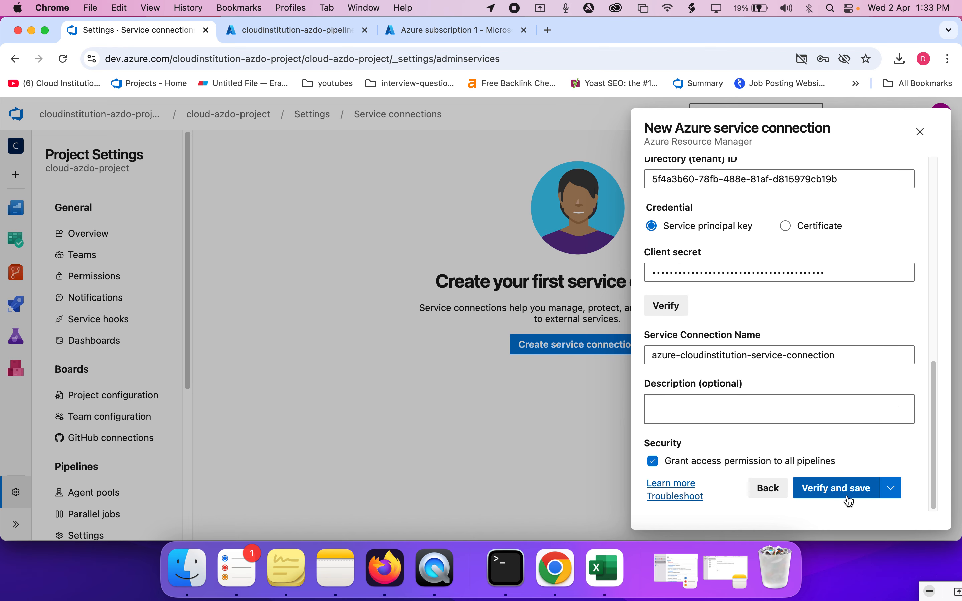
click(834, 495)
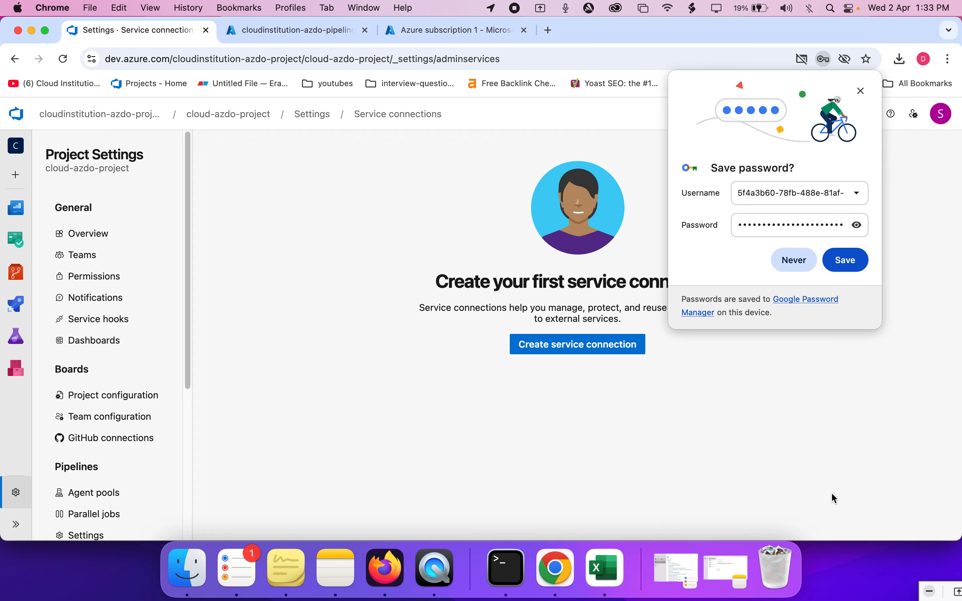
click(793, 265)
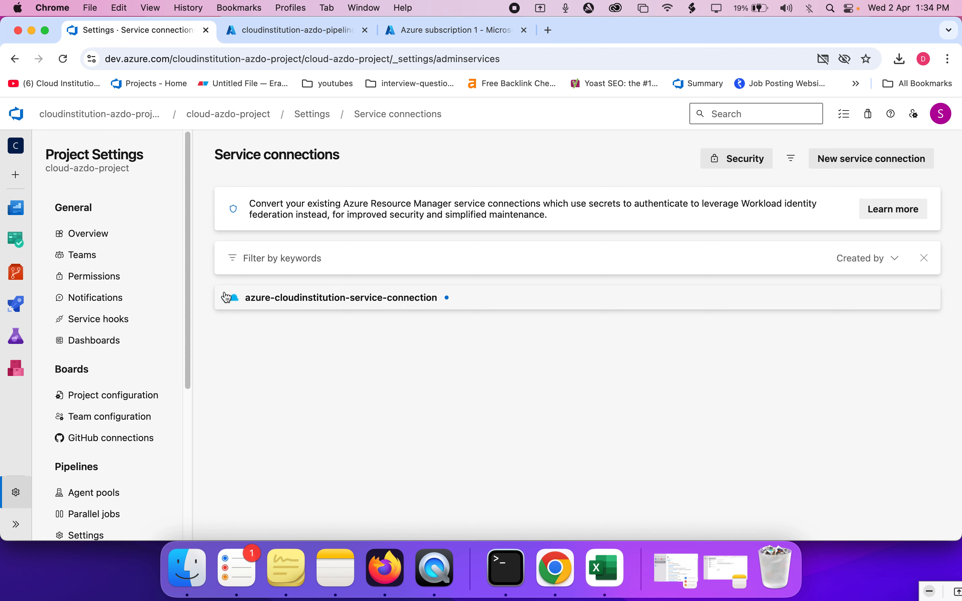
- Check the azure-cloudinstitution-service-connection entry in the service connections list, and switch to the Eraser diagram in Firefox
drag(232, 293, 474, 300)
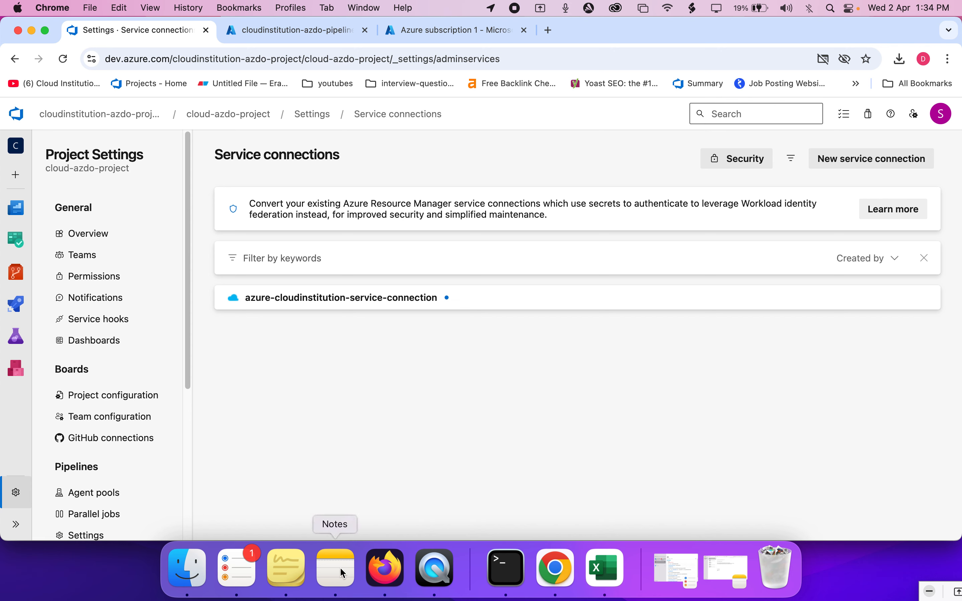
click(385, 569)
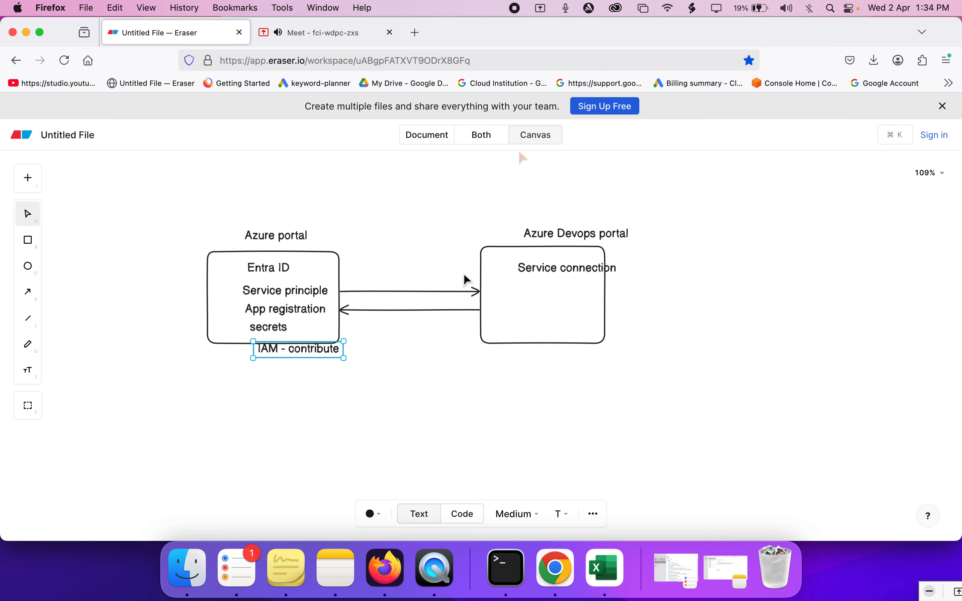